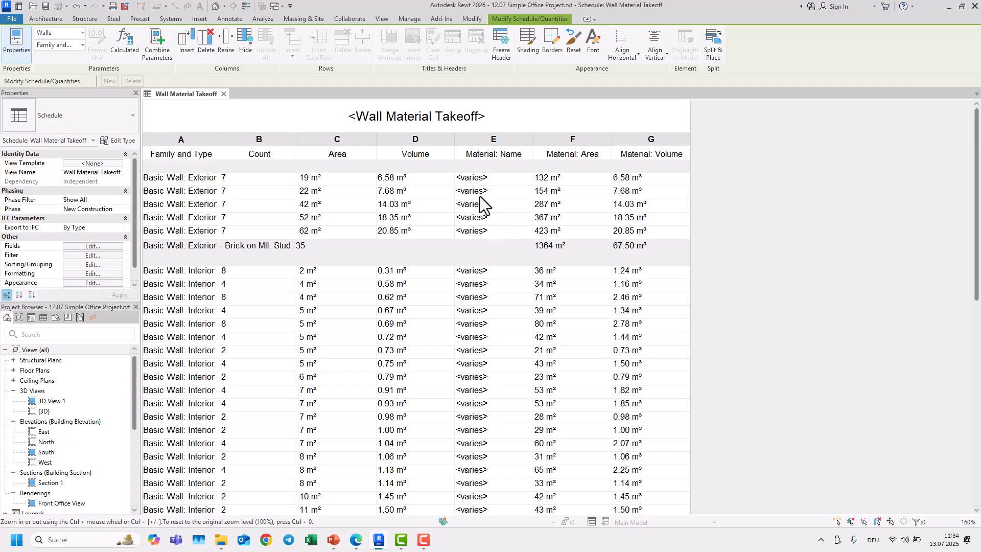
# Step: Add Material: Name as the fourth sorting level of the wall material takeoff schedule
pyautogui.click(96, 264)
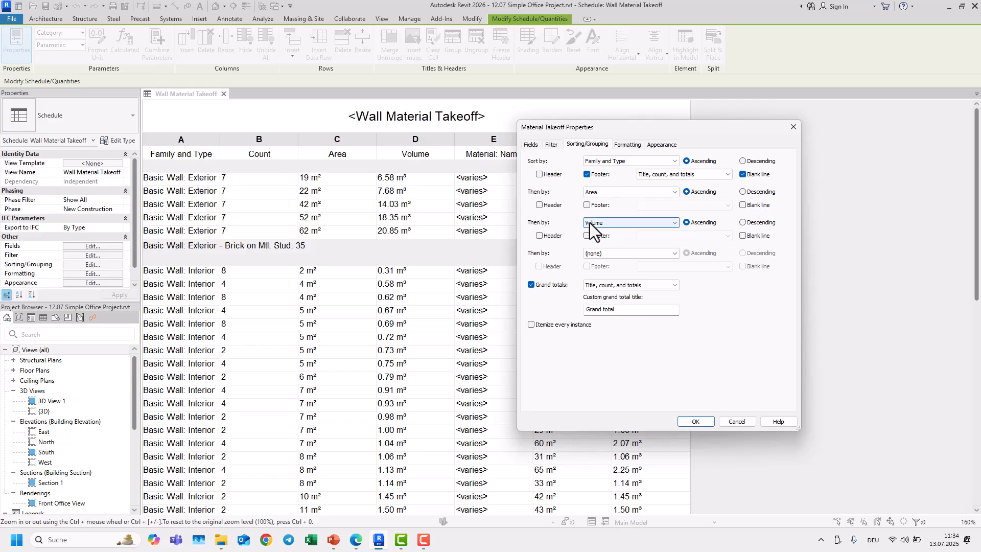
pyautogui.click(605, 253)
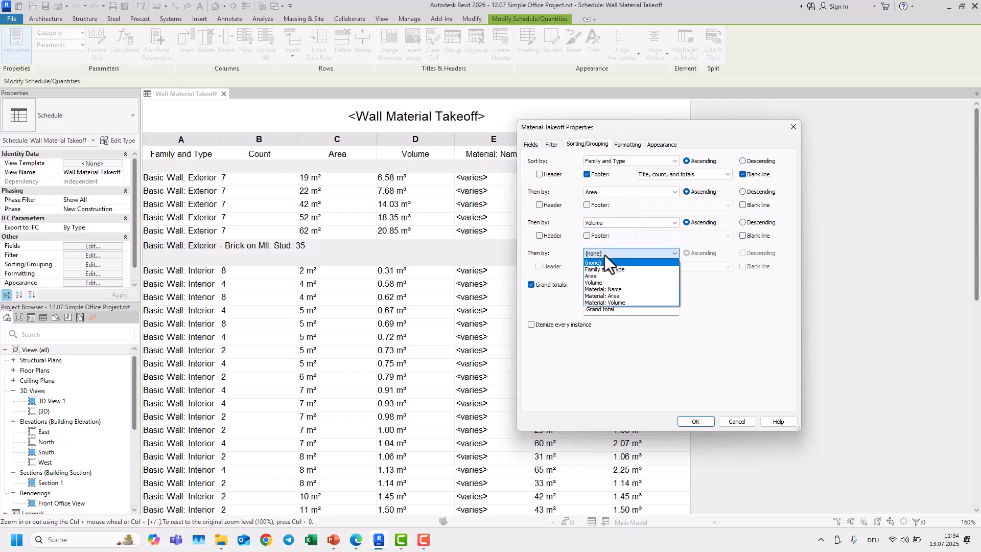
pyautogui.click(609, 290)
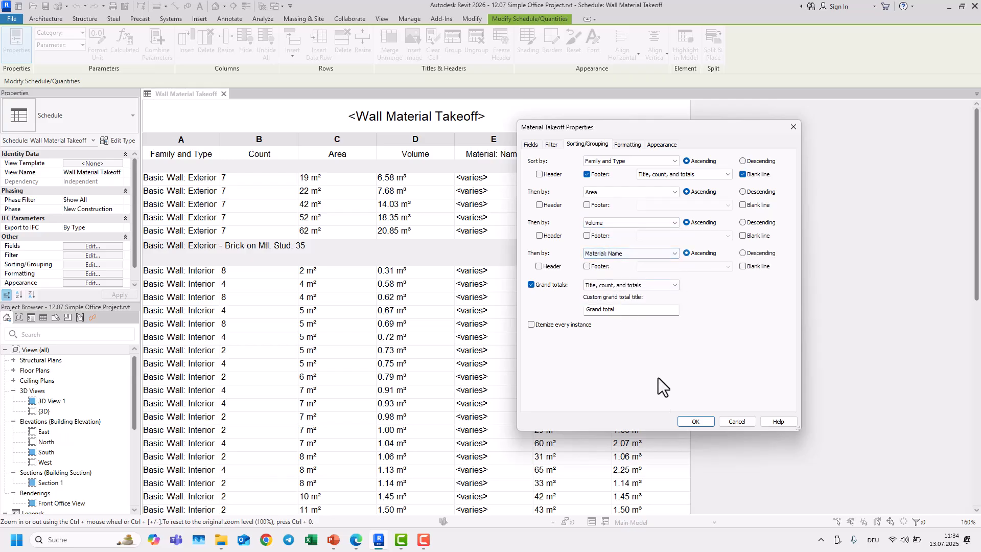
pyautogui.click(695, 421)
# Step: Make Material: Name the second sorting level and clear the fourth sorting level
pyautogui.scroll(-5, 445, 291)
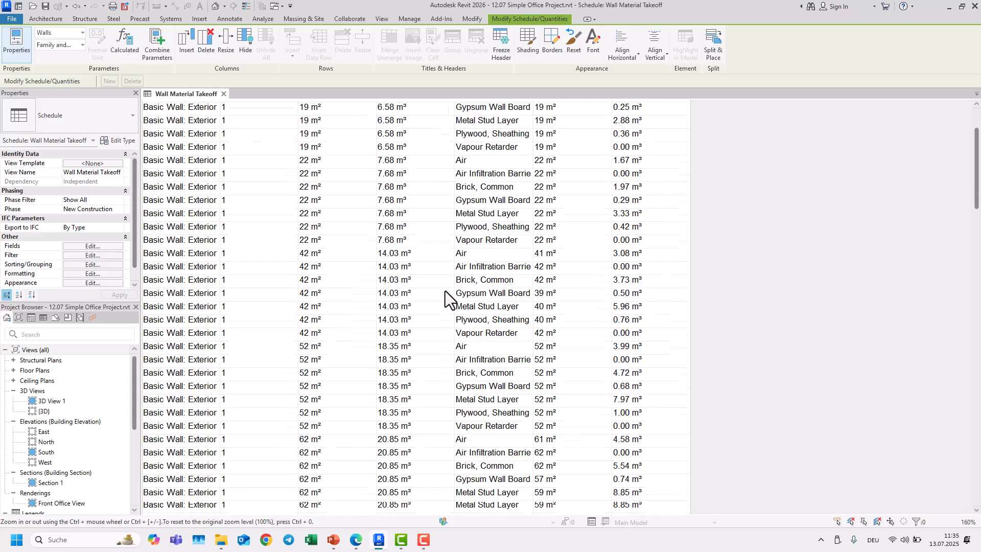
pyautogui.scroll(5, 464, 317)
pyautogui.scroll(1, 460, 317)
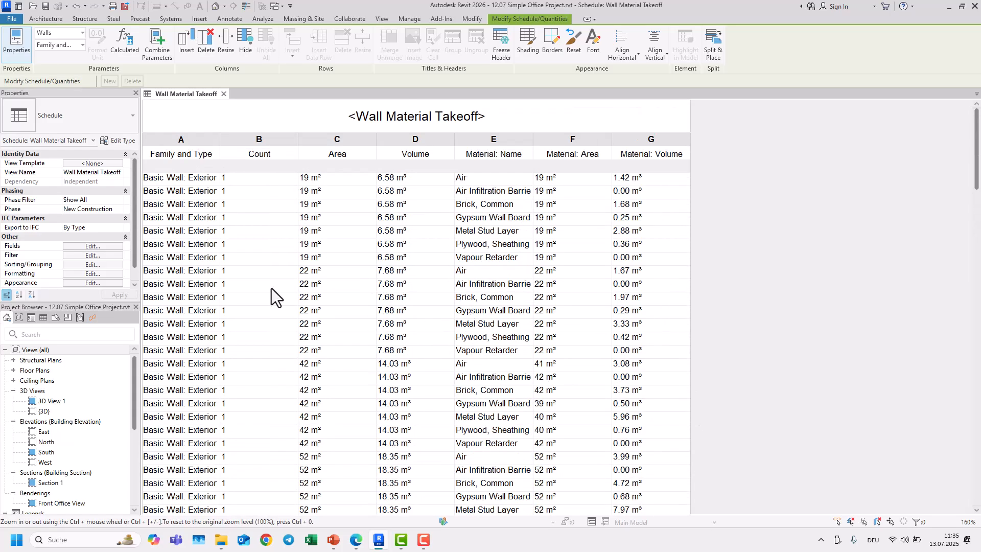
pyautogui.click(97, 266)
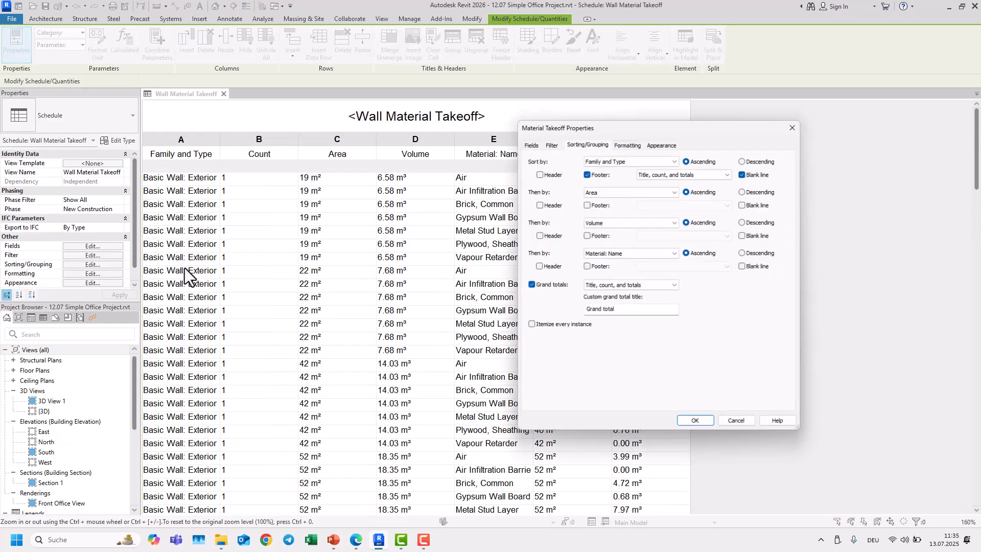
pyautogui.click(601, 194)
pyautogui.click(613, 228)
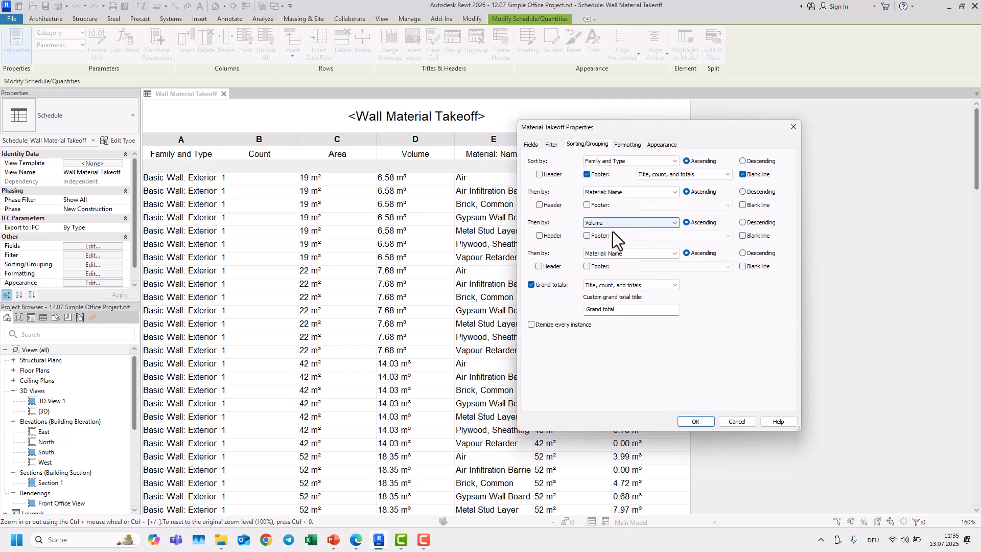
pyautogui.click(613, 254)
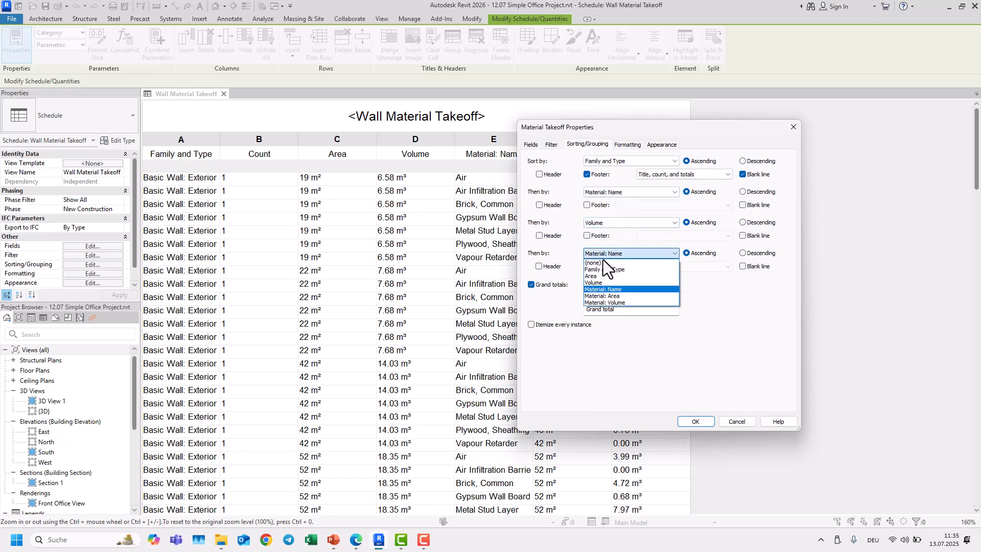
pyautogui.click(603, 262)
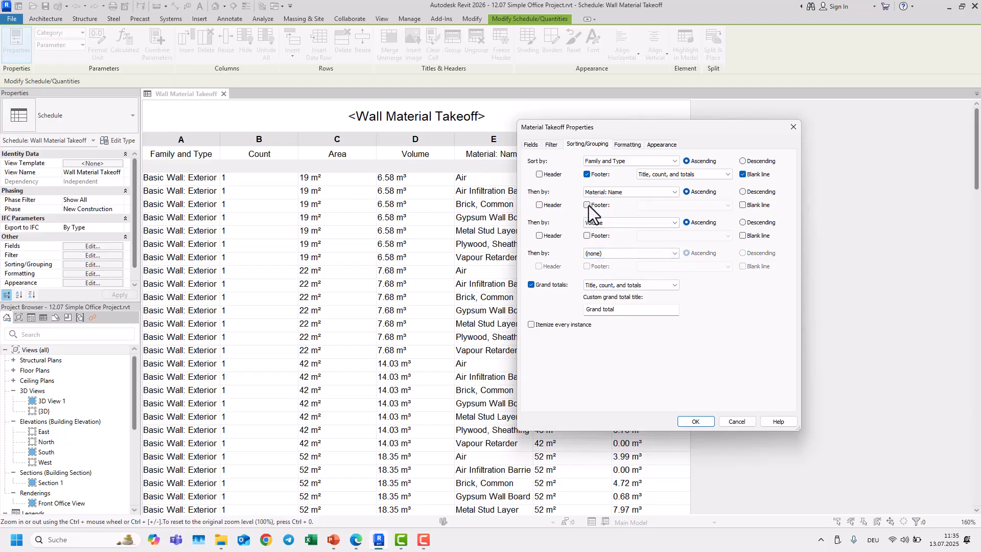
pyautogui.click(694, 423)
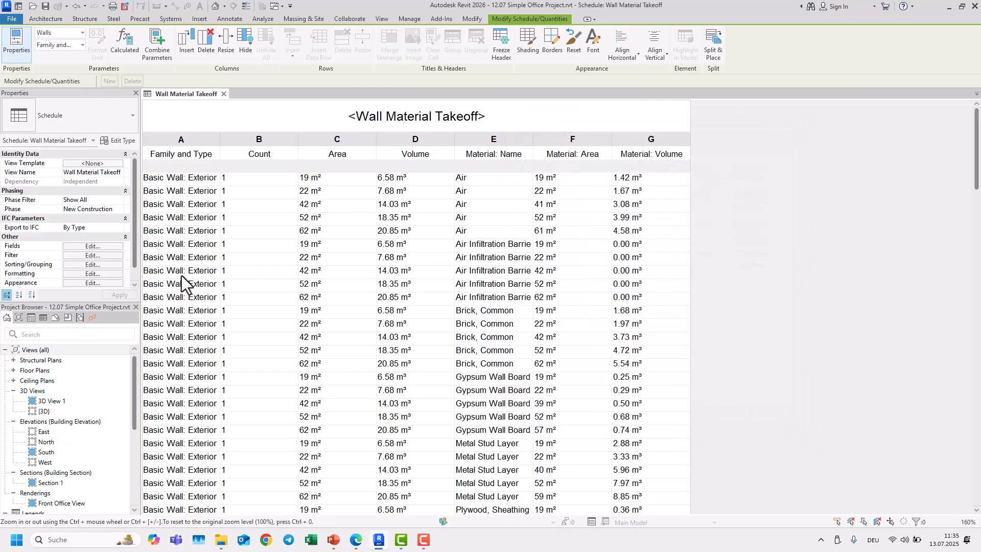
# Step: Remove the third sorting level from the schedule's sorting settings
pyautogui.click(103, 255)
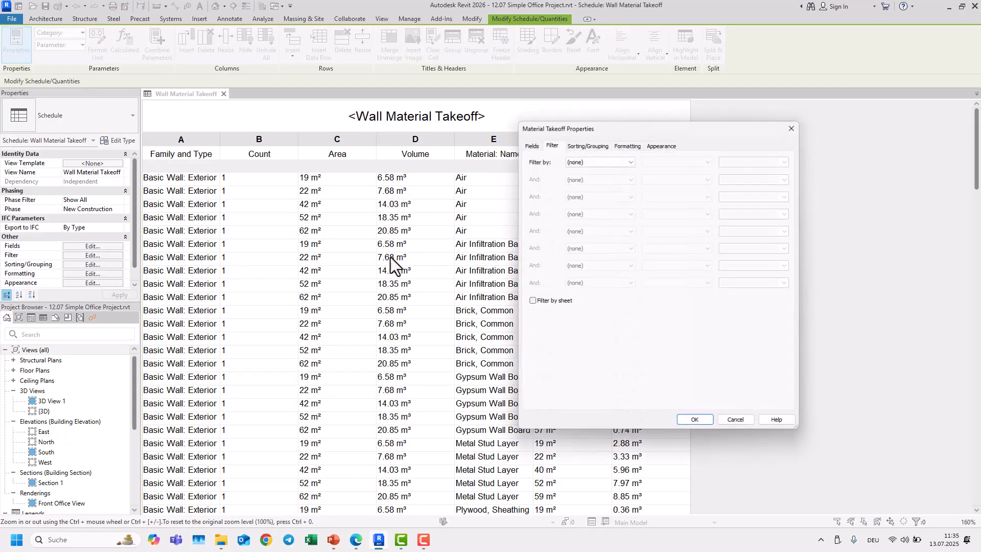
pyautogui.click(587, 145)
pyautogui.click(606, 223)
pyautogui.click(600, 231)
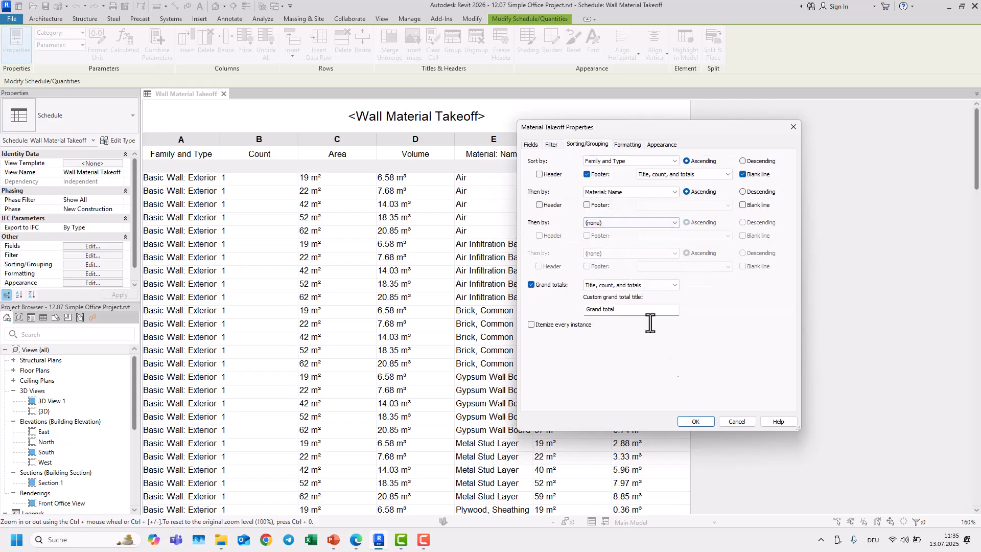
pyautogui.click(697, 421)
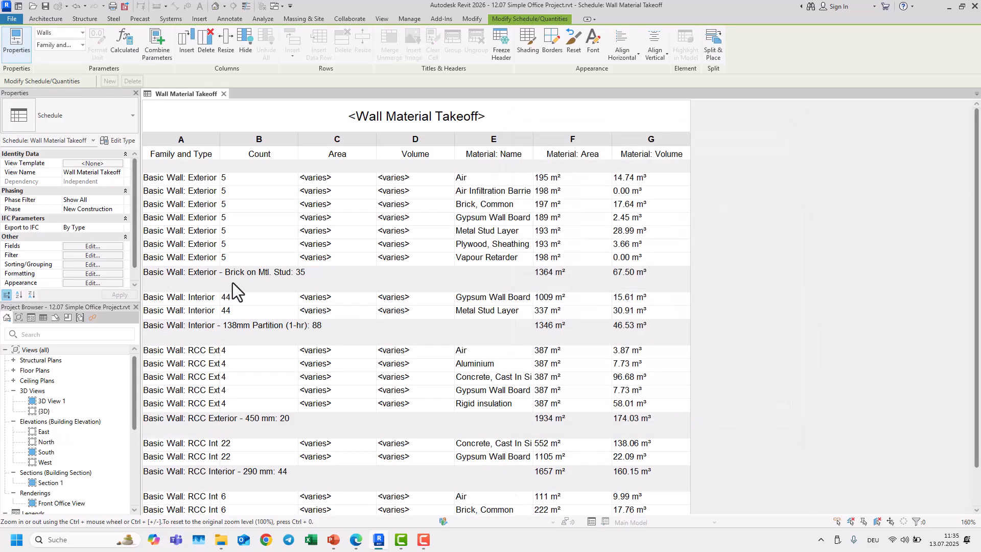
# Step: Set the third sorting level to Area and the fourth to Volume
pyautogui.click(98, 265)
pyautogui.click(595, 224)
pyautogui.click(600, 245)
pyautogui.click(597, 252)
pyautogui.click(595, 280)
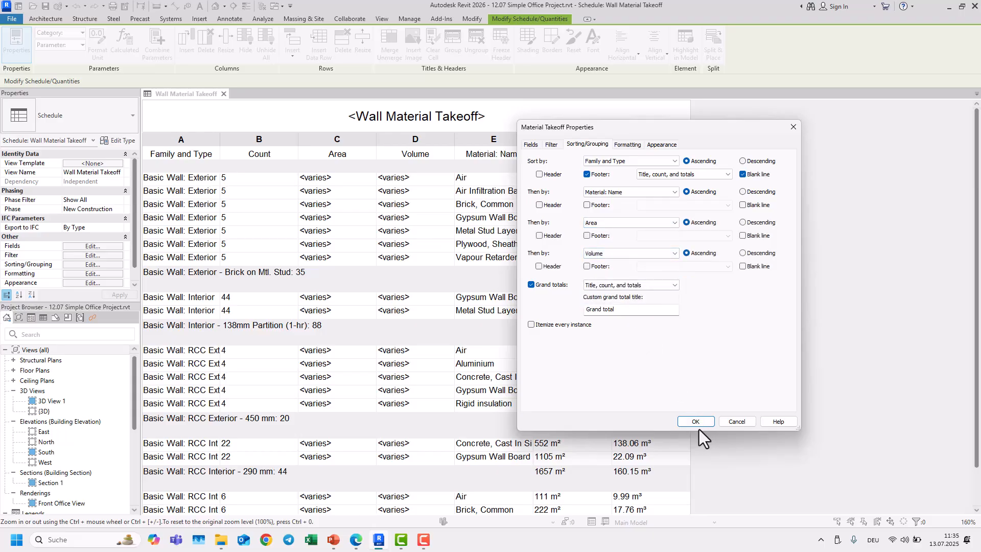
pyautogui.click(697, 423)
# Step: Re-sort the schedule by Material: Name, then by Family and Type, Area and Volume
pyautogui.scroll(-10, 495, 280)
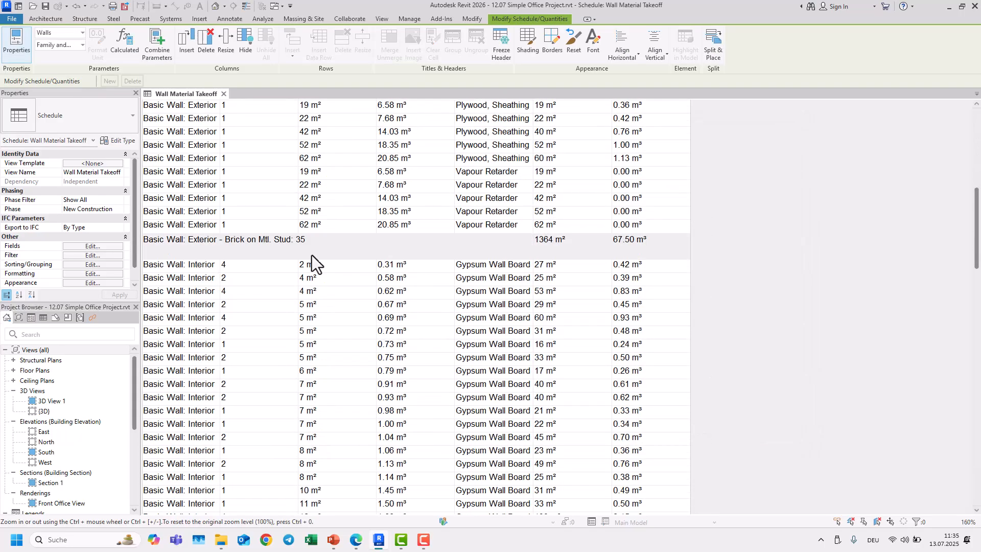
pyautogui.click(92, 265)
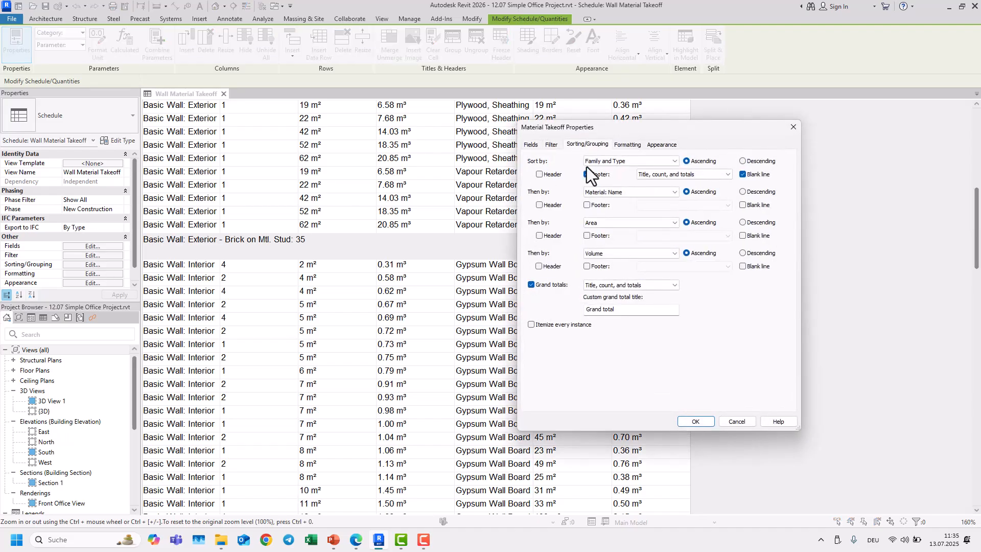
pyautogui.click(606, 161)
pyautogui.click(602, 169)
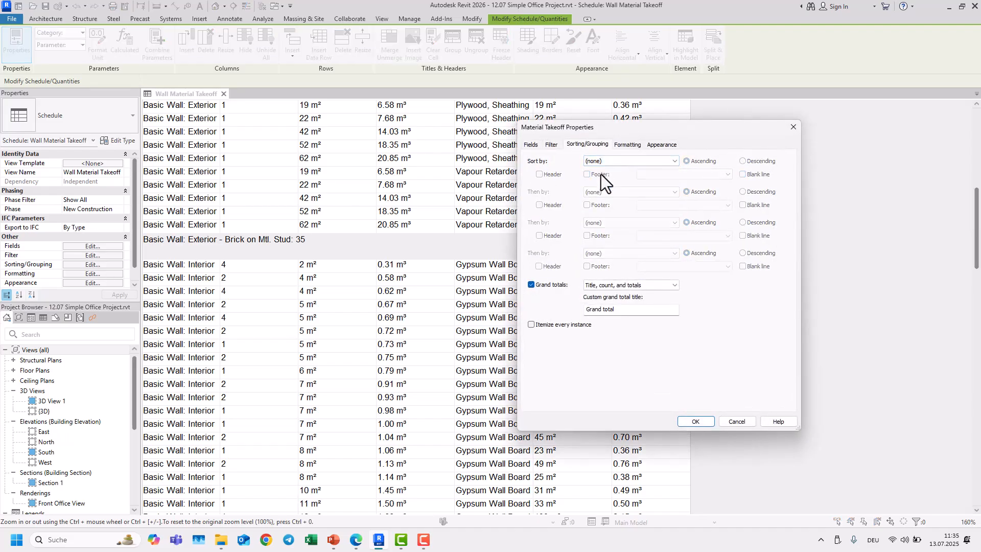
pyautogui.click(602, 164)
pyautogui.click(609, 198)
pyautogui.click(604, 192)
pyautogui.click(607, 208)
pyautogui.click(605, 222)
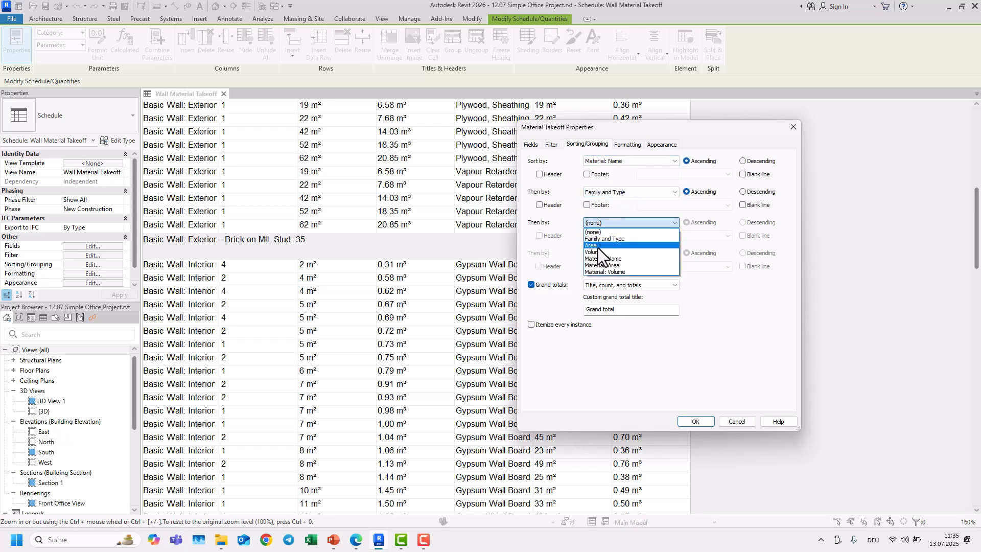
pyautogui.click(597, 246)
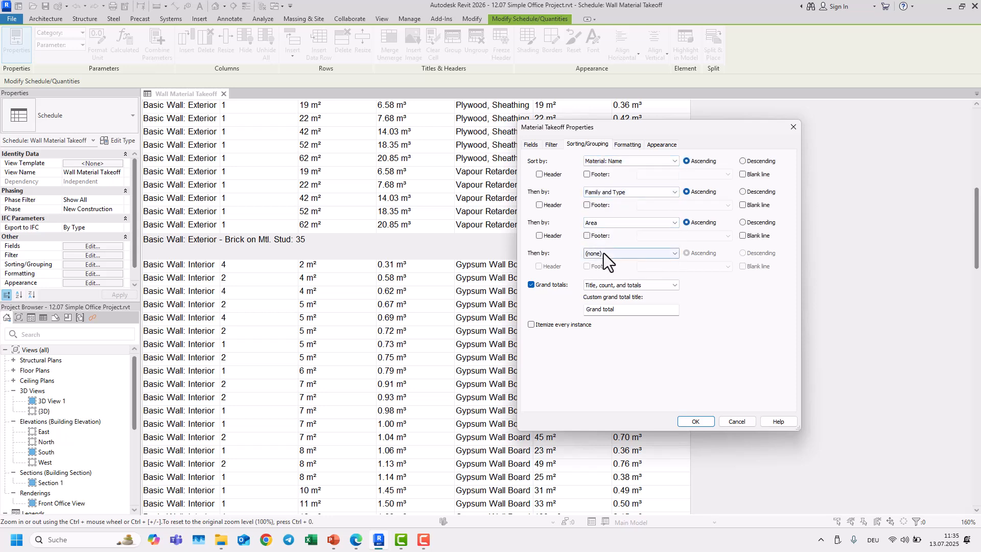
pyautogui.click(603, 253)
pyautogui.click(606, 284)
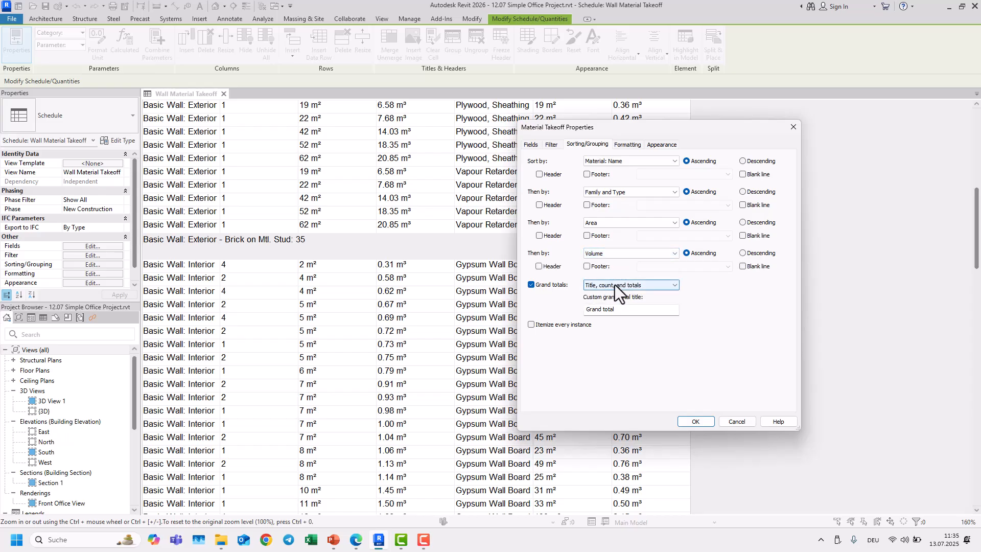
pyautogui.click(696, 422)
# Step: Turn on footers for the Family and Type, Area and Volume levels and a blank line after Material: Name groups
pyautogui.scroll(10, 646, 264)
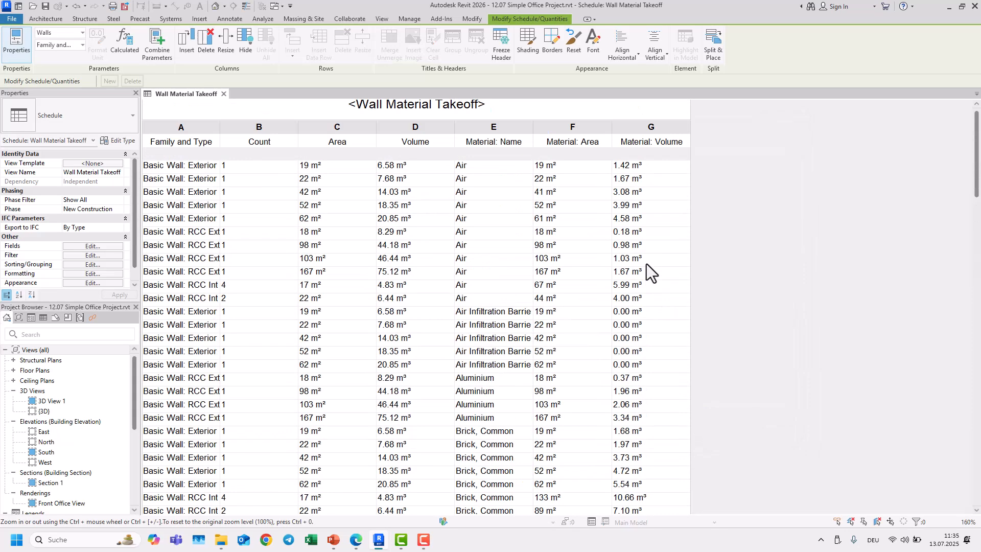
pyautogui.scroll(-5, 645, 264)
pyautogui.scroll(-15, 646, 264)
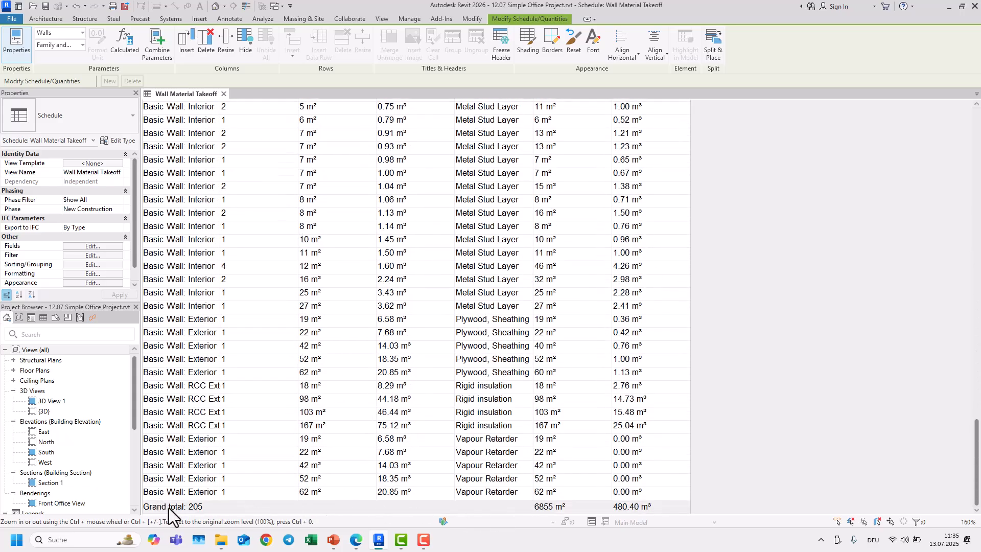
pyautogui.click(95, 254)
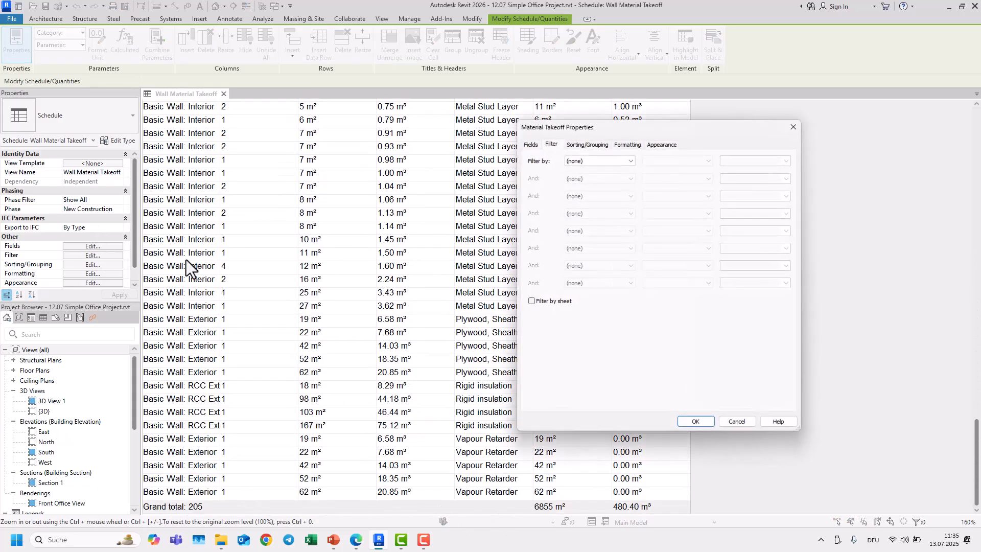
pyautogui.click(591, 146)
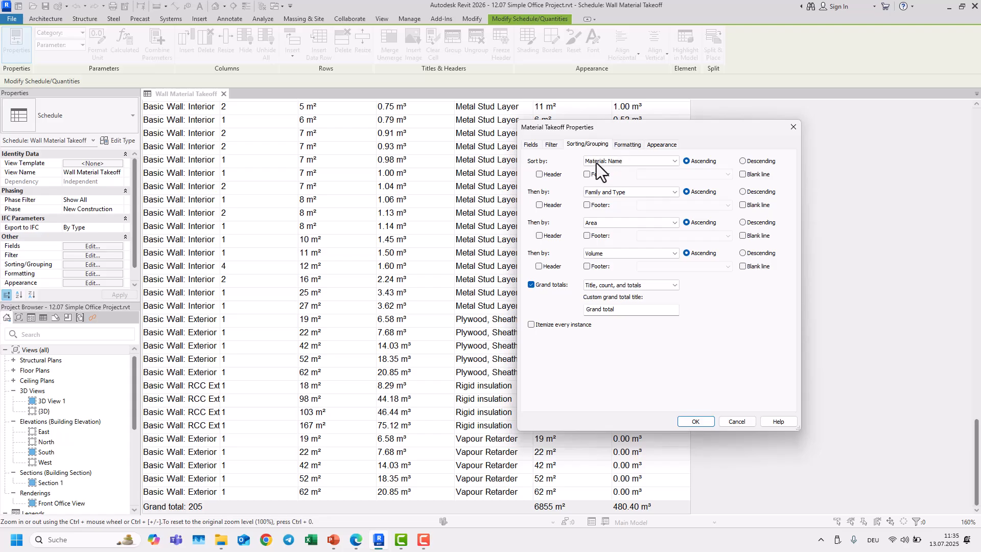
pyautogui.click(586, 205)
pyautogui.click(587, 236)
pyautogui.click(587, 267)
pyautogui.click(743, 175)
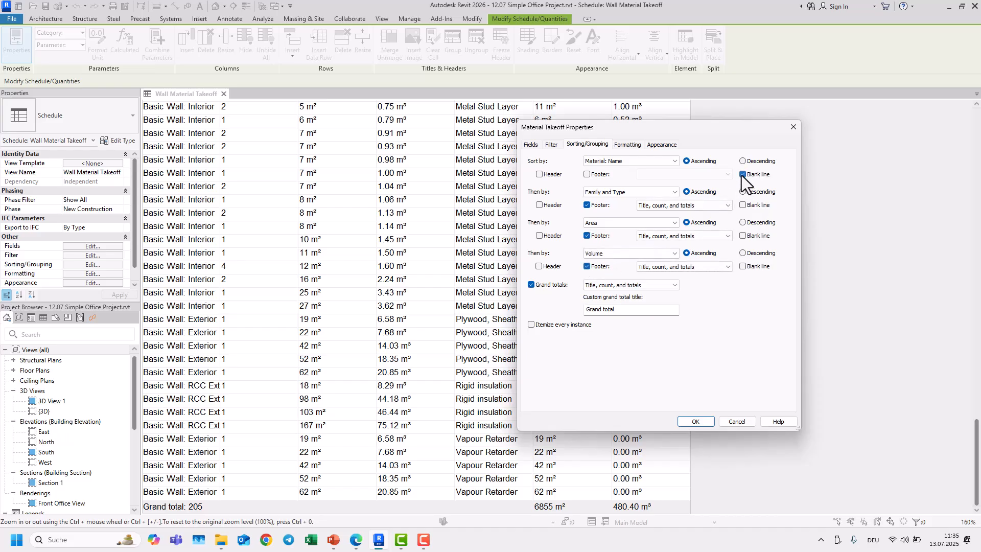
pyautogui.click(707, 419)
# Step: Turn off the footers for the Family and Type, Area and Volume sorting levels
pyautogui.scroll(15, 539, 250)
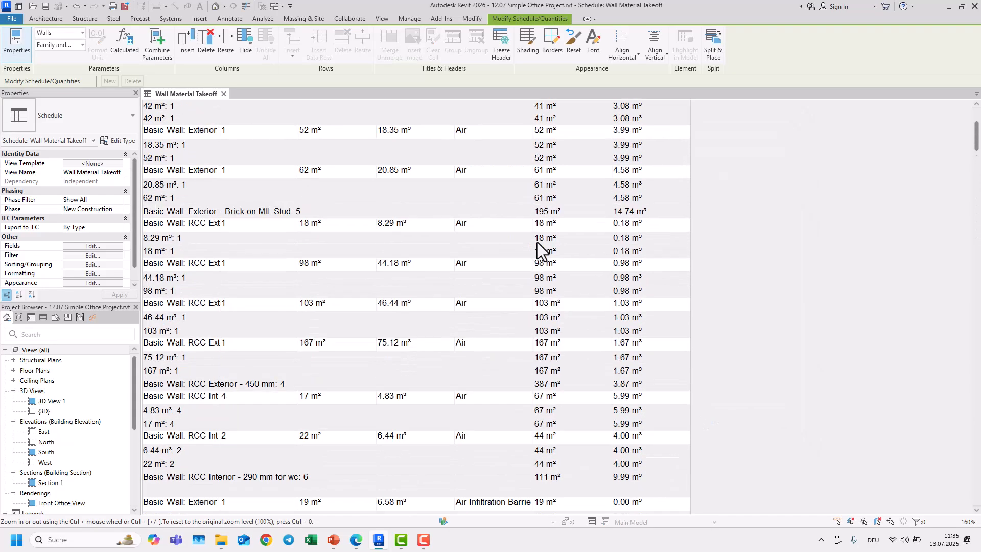
pyautogui.click(95, 255)
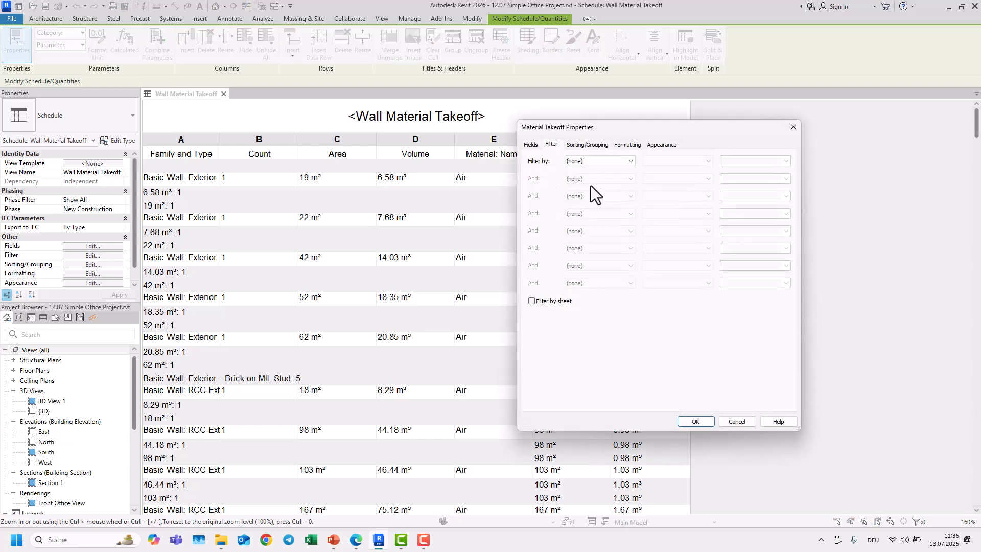
pyautogui.click(607, 145)
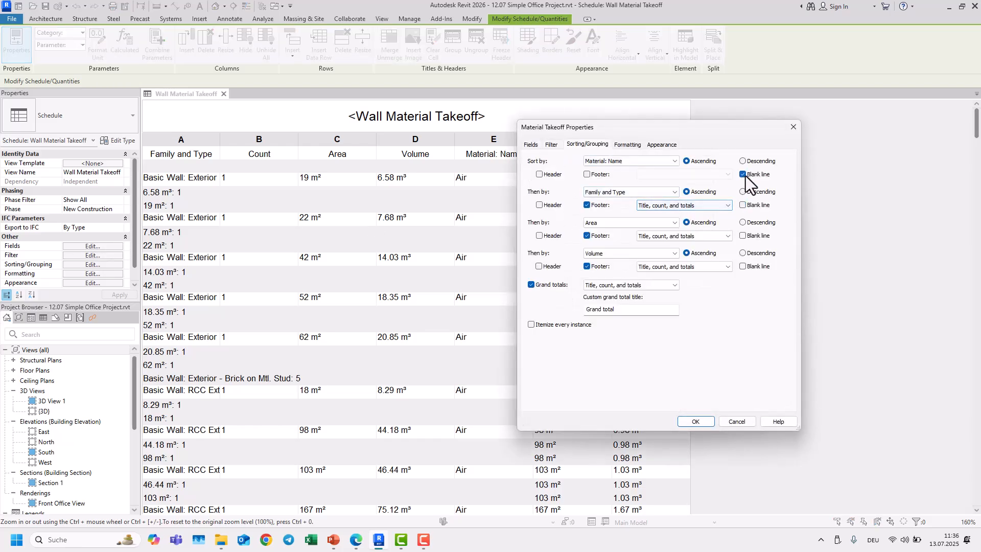
pyautogui.click(587, 204)
pyautogui.click(587, 235)
pyautogui.click(587, 266)
pyautogui.click(700, 423)
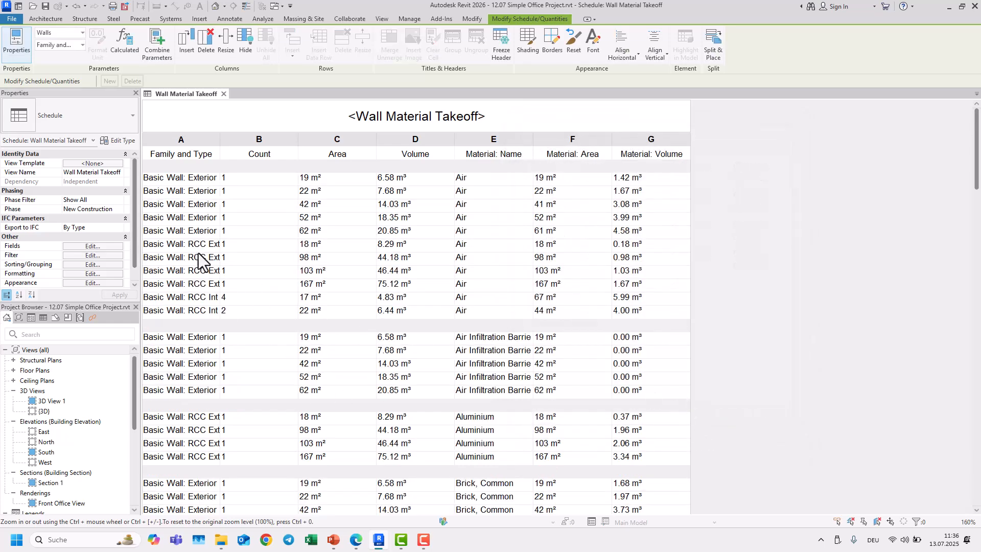
# Step: Enable a footer for the Material: Name sorting level so each material gets subtotals
pyautogui.click(93, 255)
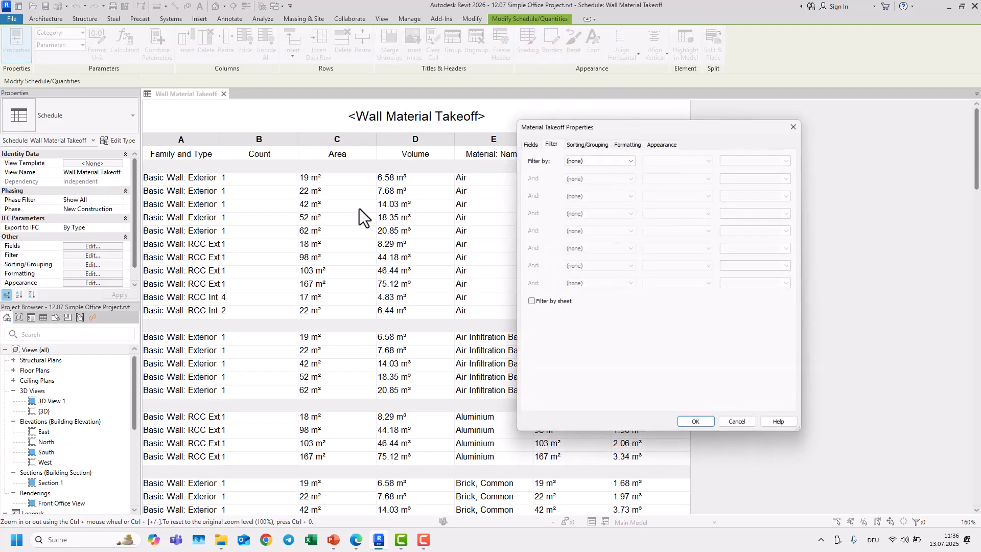
pyautogui.click(608, 144)
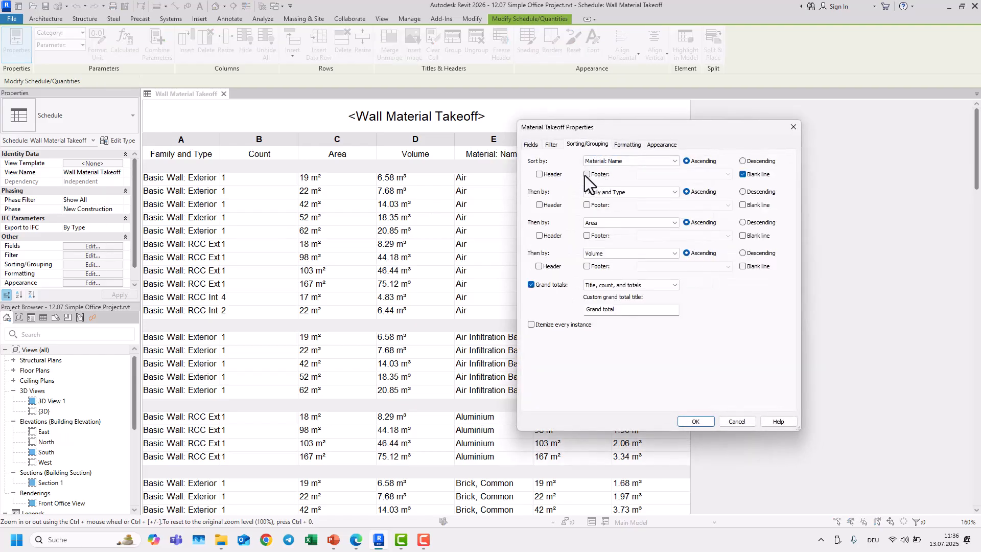
pyautogui.click(585, 175)
pyautogui.click(685, 420)
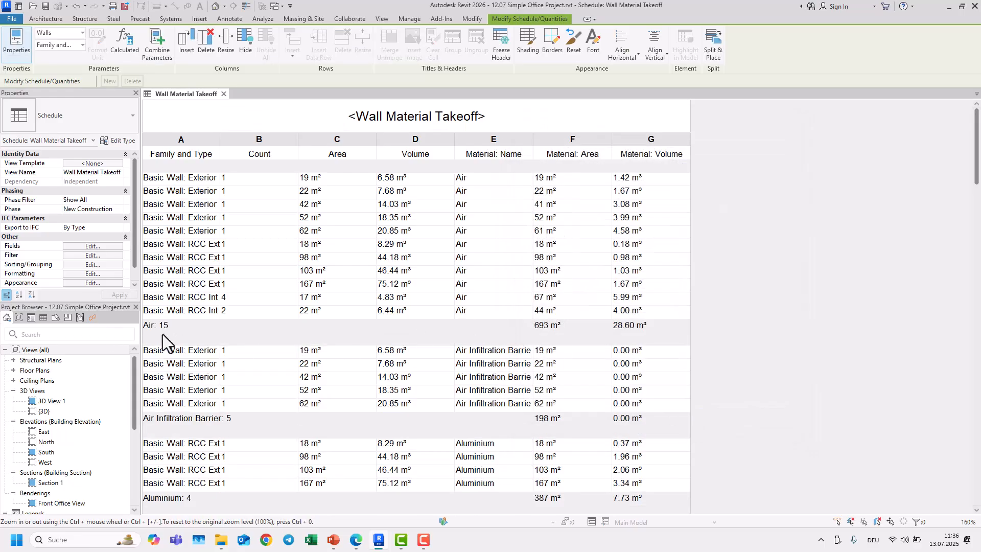
pyautogui.scroll(-15, 156, 332)
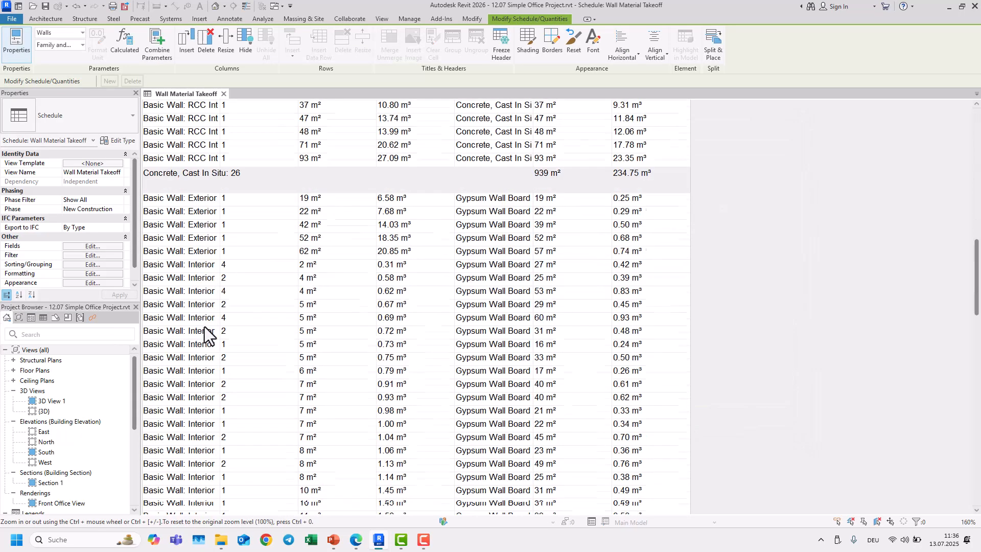
pyautogui.scroll(-8, 207, 330)
pyautogui.scroll(18, 291, 329)
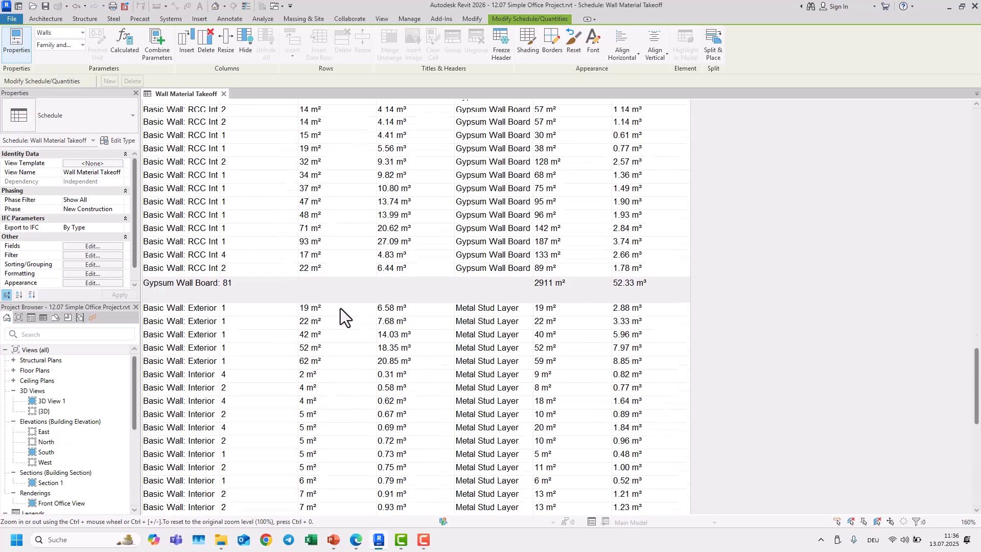
pyautogui.scroll(15, 341, 308)
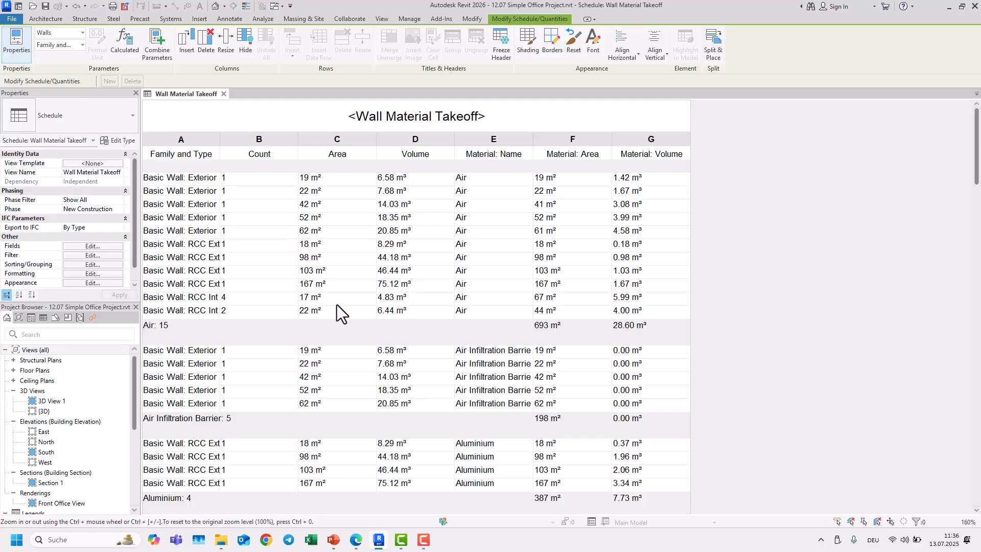
# Step: Create a new sheet using the A0 metric title block
pyautogui.scroll(-5, 90, 413)
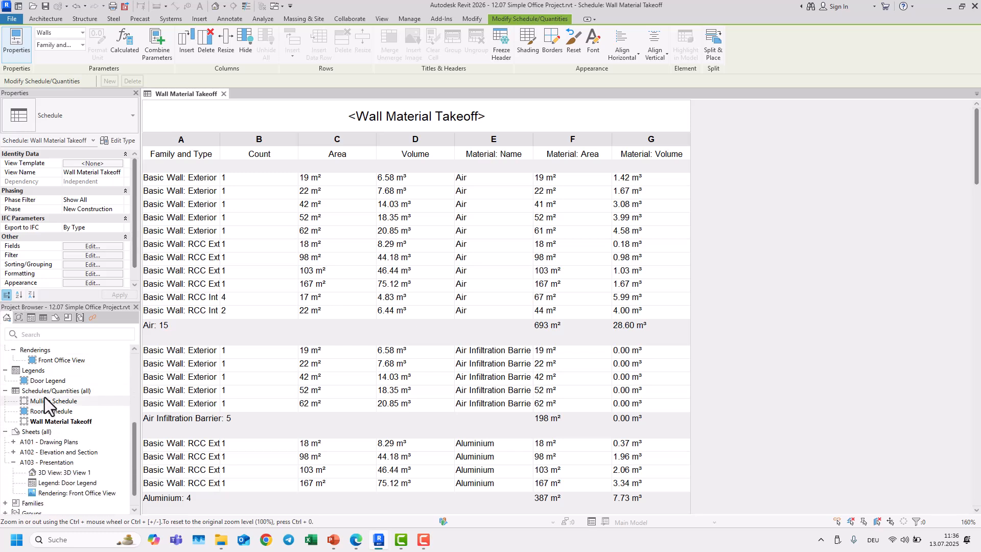
pyautogui.rightClick(37, 435)
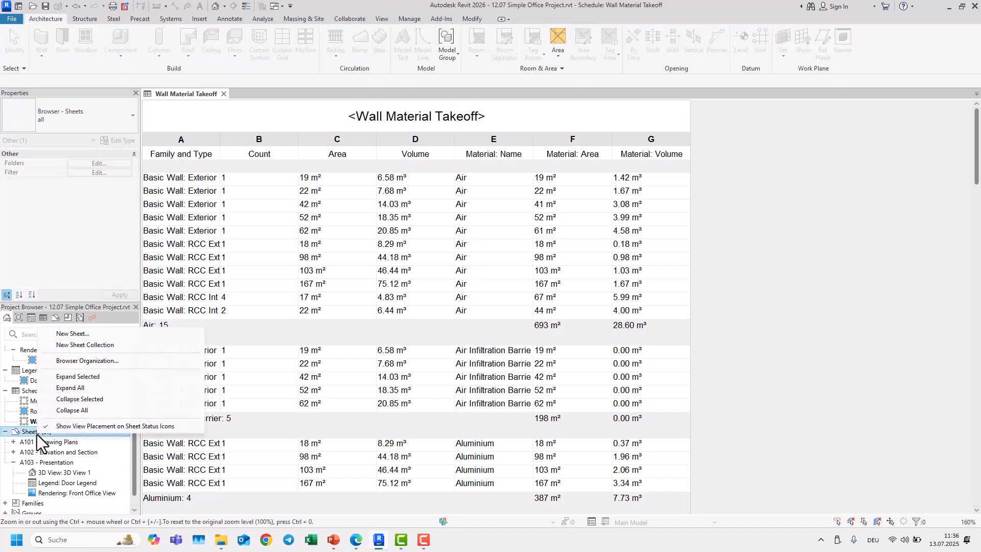
pyautogui.click(77, 335)
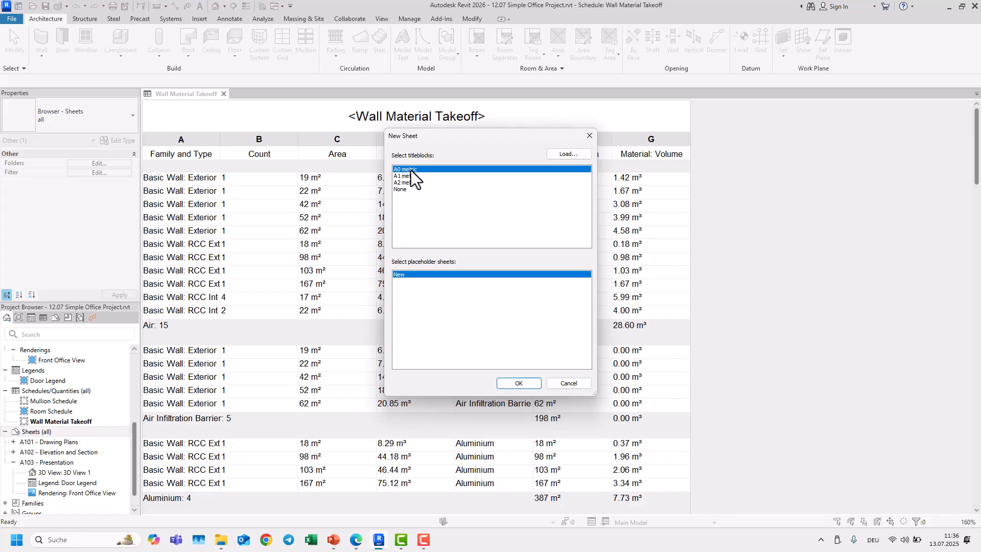
pyautogui.click(518, 383)
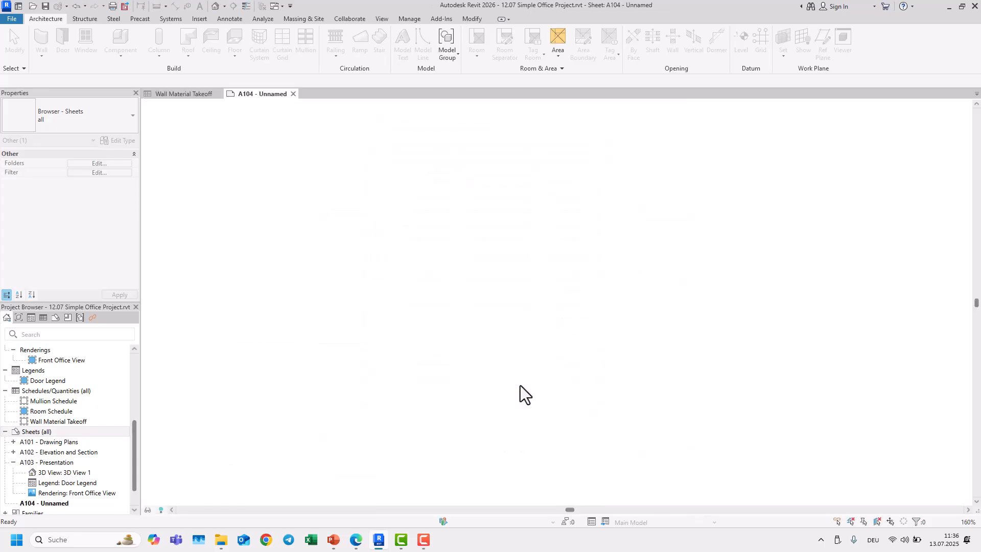
# Step: Place the Wall Material Takeoff schedule onto the new sheet
pyautogui.scroll(-1, 578, 286)
pyautogui.moveTo(582, 287); pyautogui.dragTo(534, 297, button='middle')
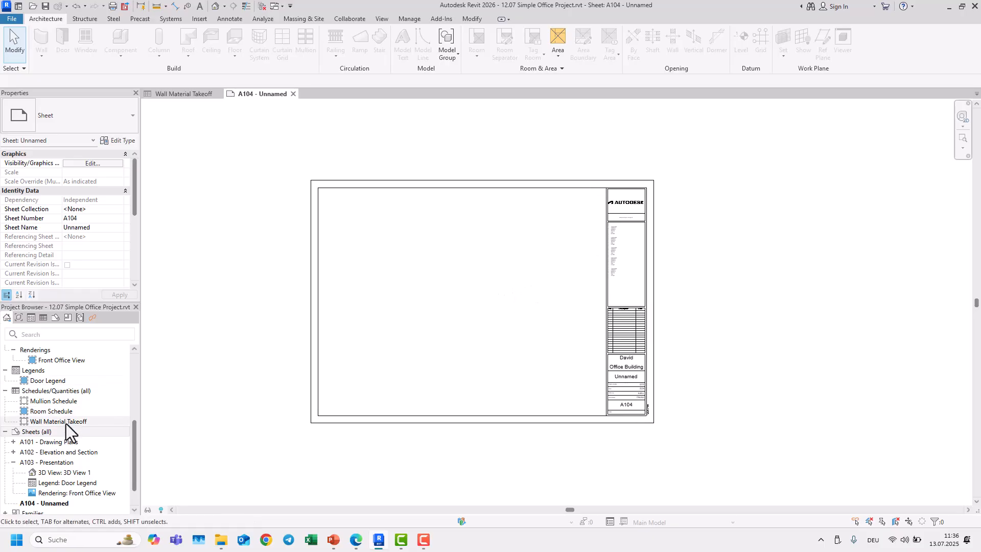
pyautogui.scroll(-1, 66, 424)
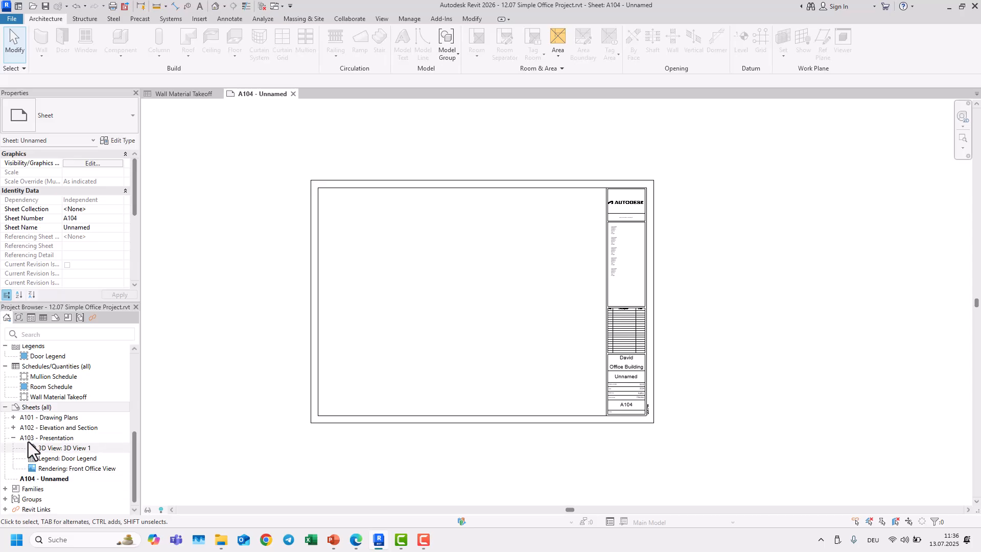
pyautogui.scroll(1, 29, 444)
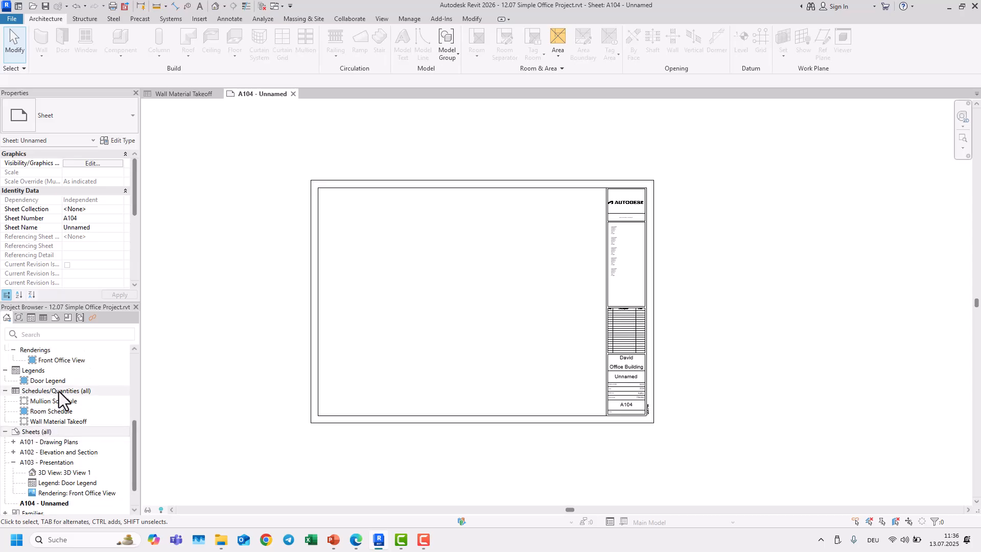
pyautogui.click(5, 390)
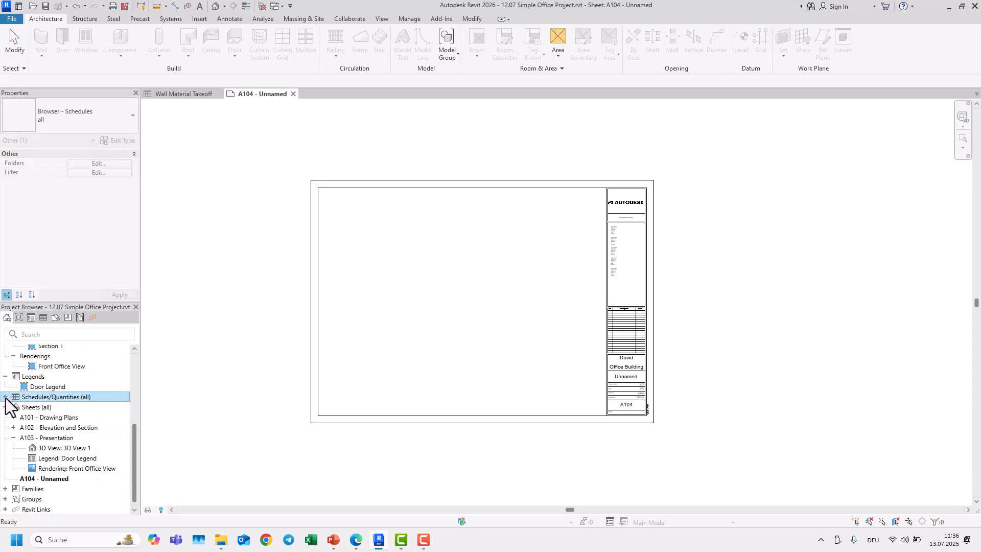
pyautogui.click(5, 397)
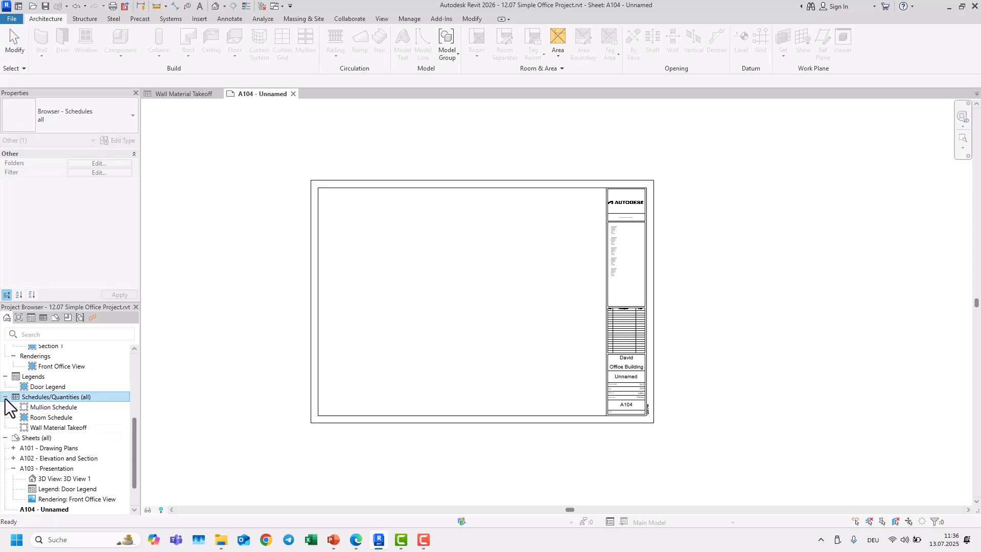
pyautogui.click(56, 427)
pyautogui.moveTo(51, 428); pyautogui.dragTo(399, 242)
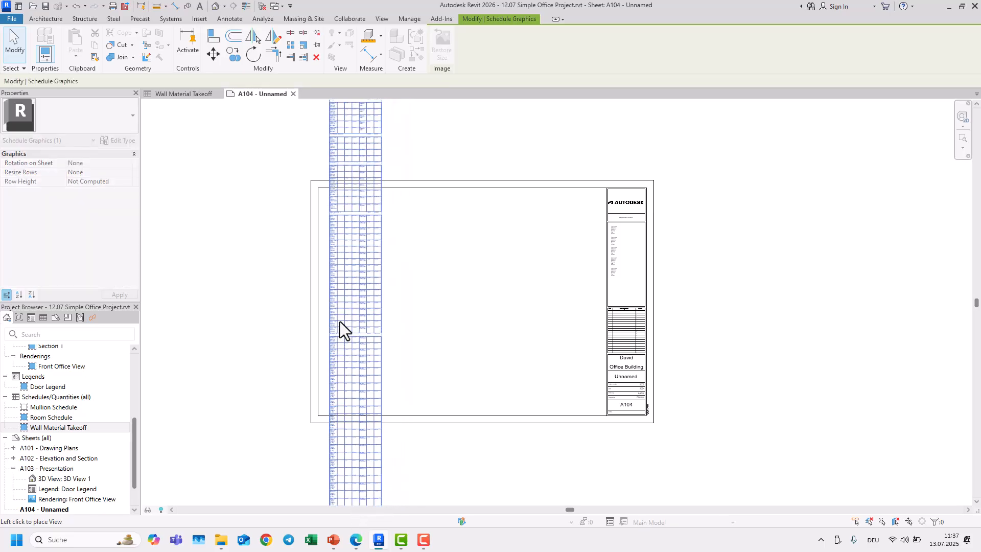
pyautogui.scroll(-5, 350, 337)
pyautogui.scroll(2, 351, 382)
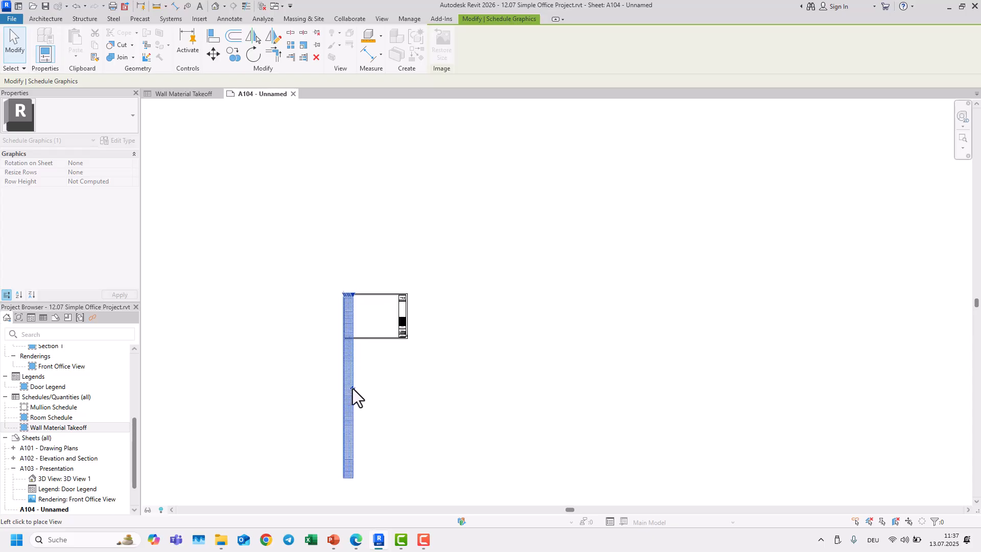
pyautogui.click(355, 389)
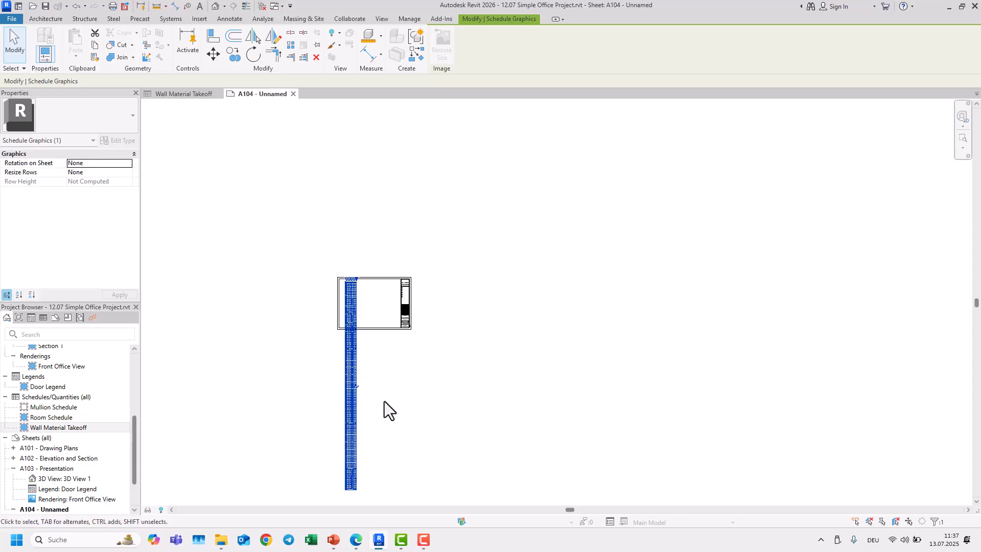
# Step: Nudge the placed schedule slightly to the left on the sheet
pyautogui.scroll(2, 384, 400)
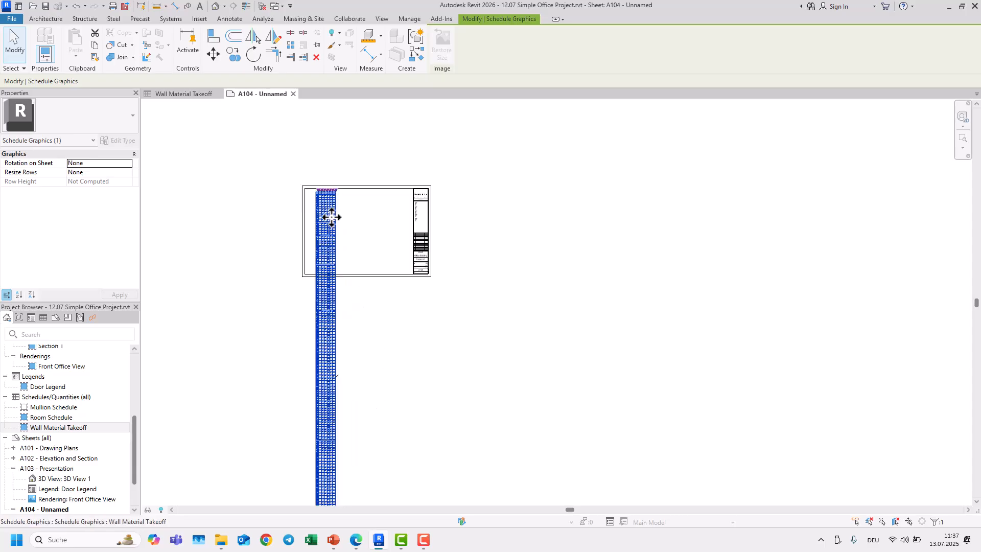
pyautogui.press('Left')
pyautogui.press('Left')
pyautogui.press('Left')
pyautogui.press('Left')
pyautogui.scroll(1, 309, 211)
pyautogui.scroll(6, 309, 211)
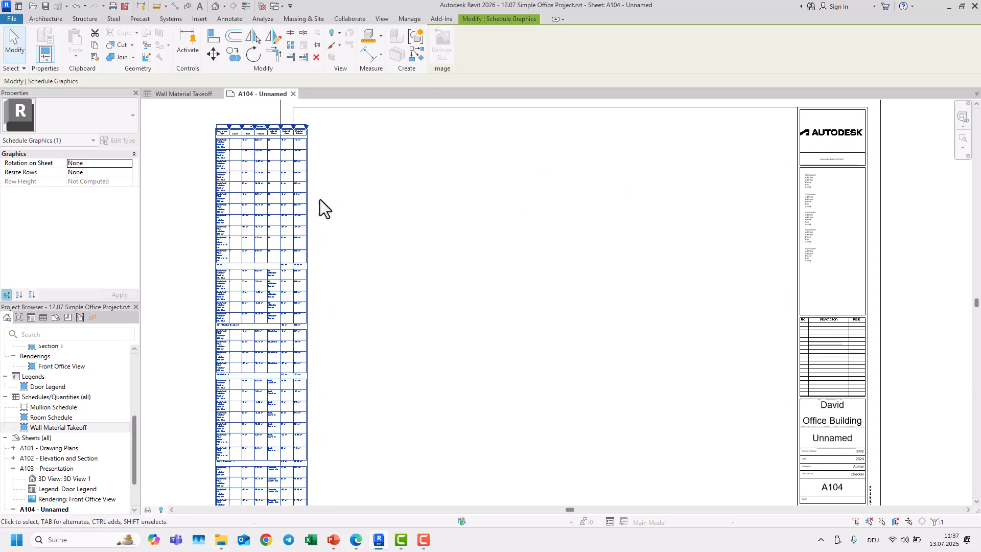
# Step: Split the long schedule table on the sheet into two segments
pyautogui.moveTo(388, 267); pyautogui.dragTo(552, 250)
pyautogui.scroll(-6, 346, 255)
pyautogui.scroll(5, 378, 416)
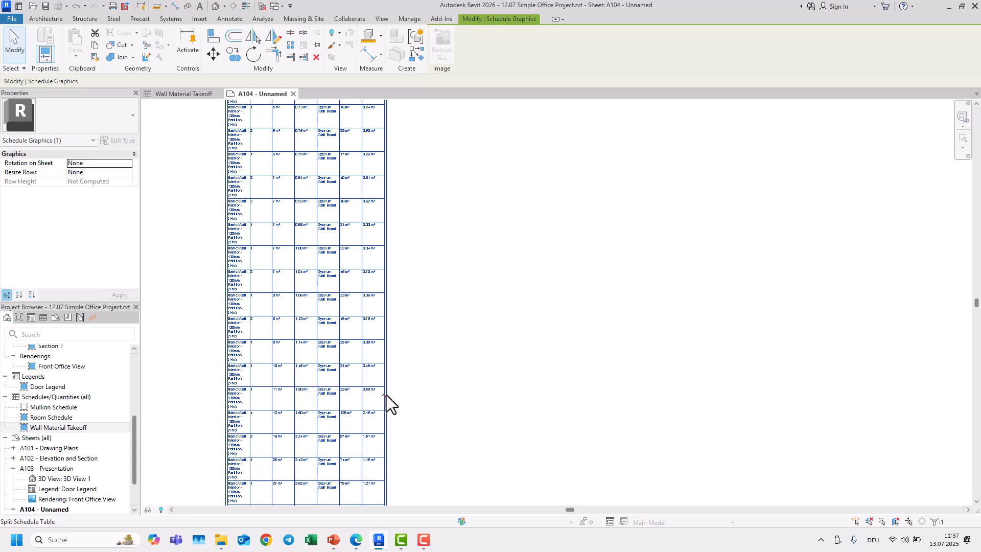
pyautogui.scroll(-2, 383, 396)
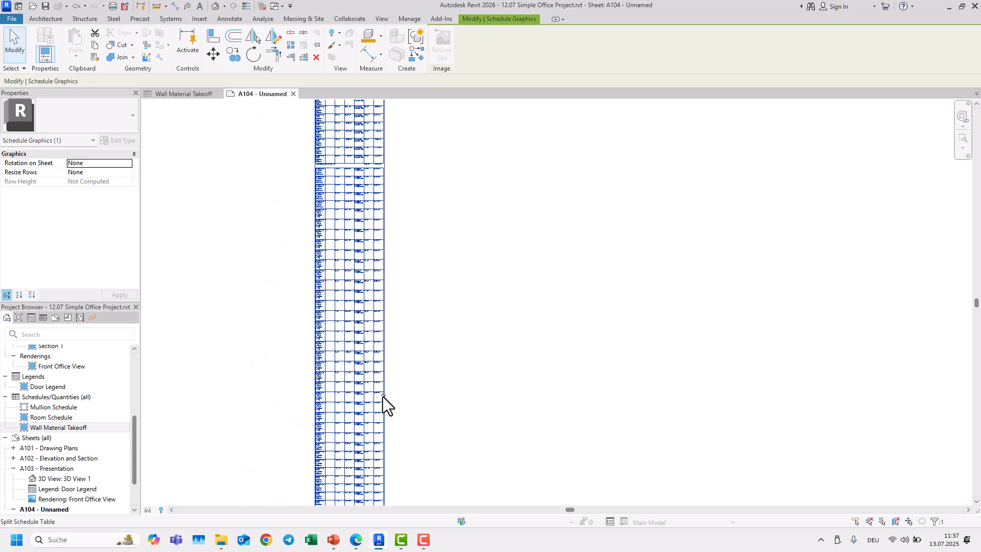
pyautogui.scroll(6, 383, 396)
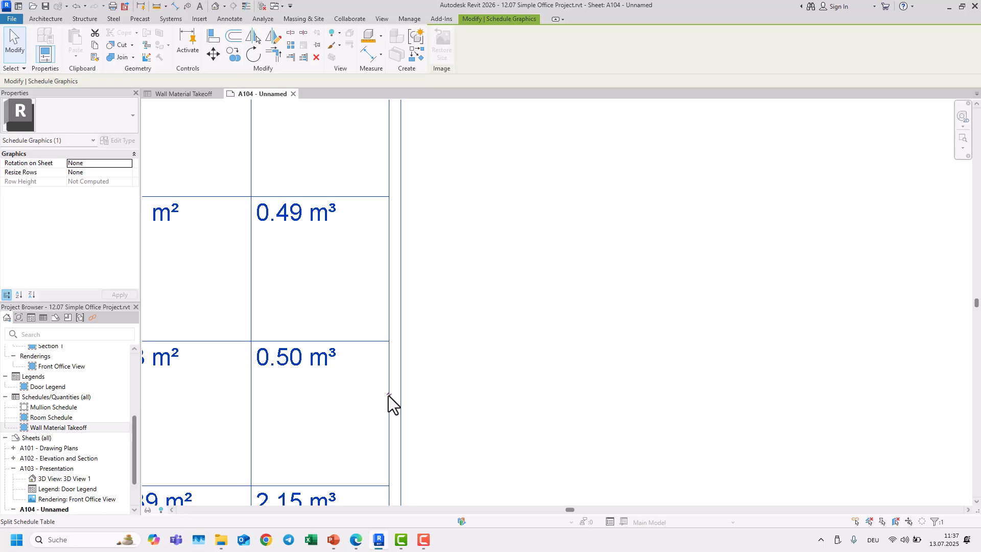
pyautogui.click(389, 395)
# Step: Move the second schedule segment beside the first one on the sheet
pyautogui.scroll(-6, 390, 396)
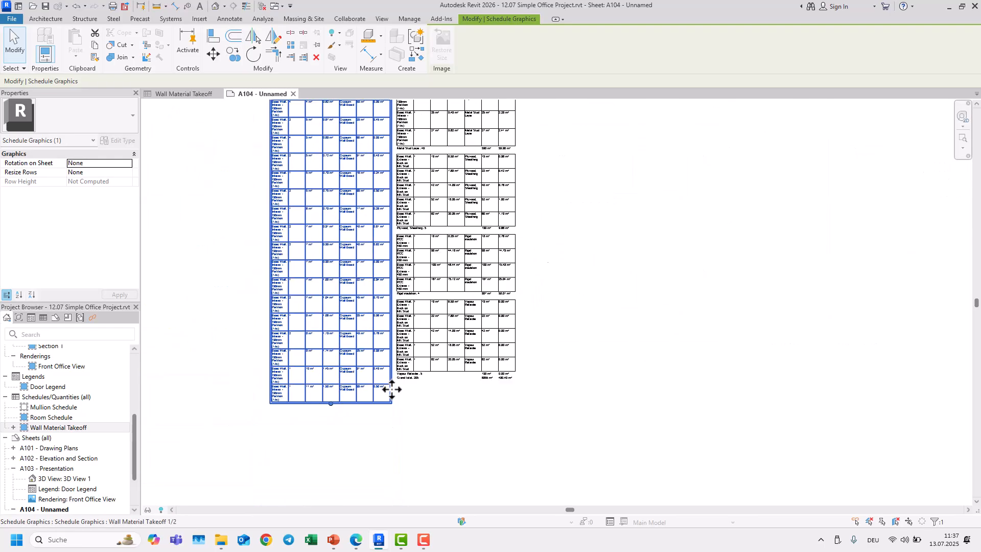
pyautogui.scroll(-6, 390, 390)
pyautogui.scroll(4, 428, 308)
pyautogui.moveTo(445, 308); pyautogui.dragTo(435, 339, button='middle')
pyautogui.scroll(-3, 410, 252)
pyautogui.moveTo(405, 271); pyautogui.dragTo(450, 272)
pyautogui.click(352, 310)
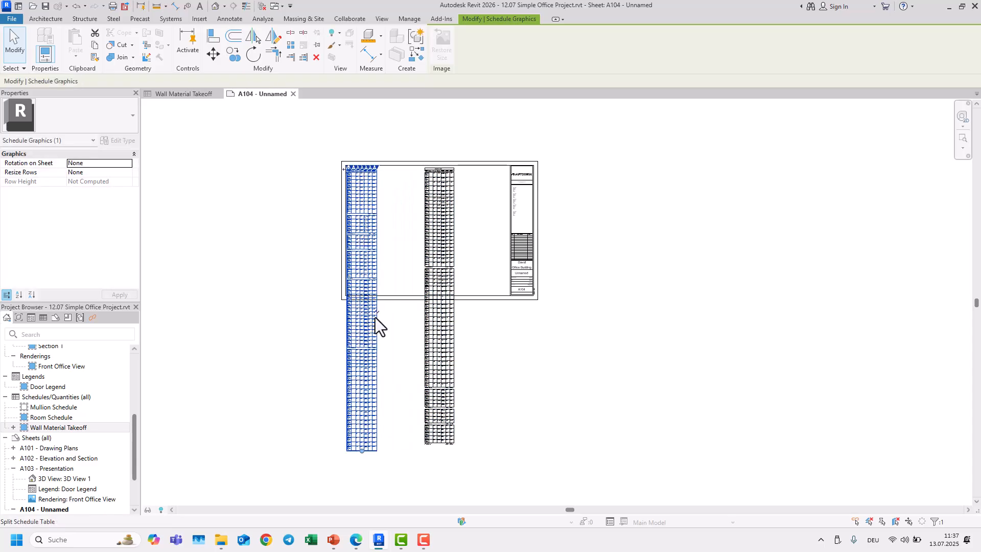
# Step: Split the schedule again into three segments and line them up side by side along the sheet's top
pyautogui.click(377, 313)
pyautogui.scroll(4, 397, 252)
pyautogui.moveTo(406, 218); pyautogui.dragTo(438, 278, button='middle')
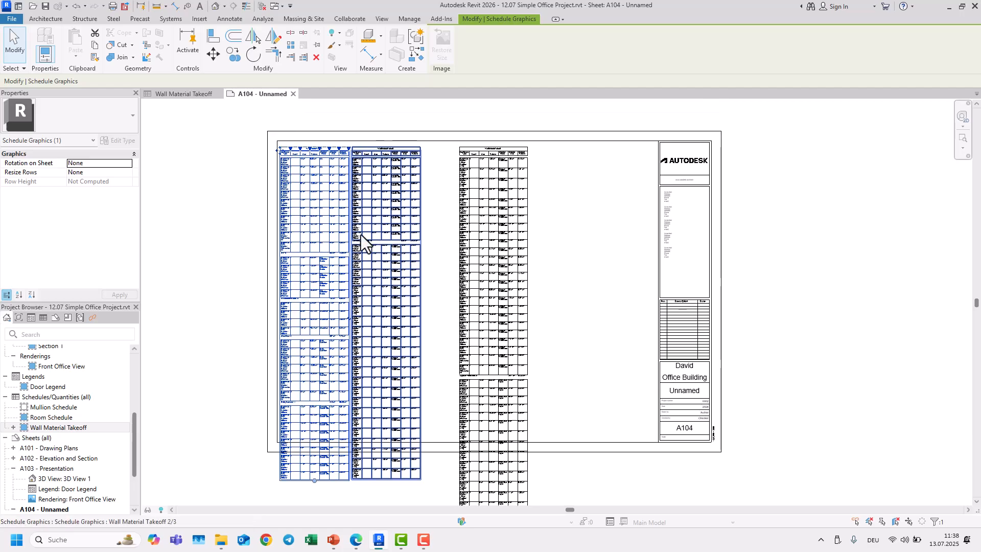
pyautogui.click(390, 191)
pyautogui.moveTo(392, 175); pyautogui.dragTo(425, 175)
pyautogui.scroll(5, 314, 184)
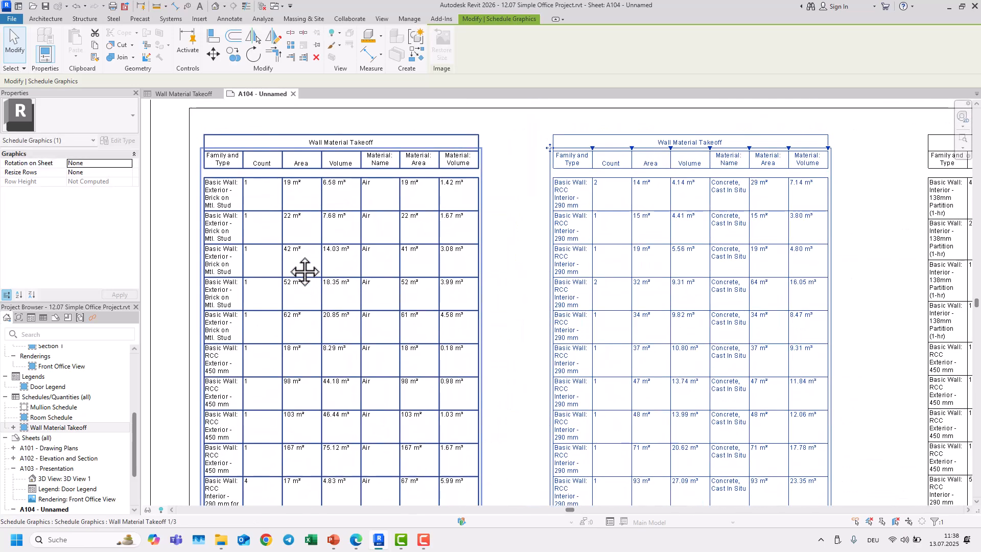
# Step: Delete all three schedule segments from the sheet
pyautogui.scroll(-3, 305, 272)
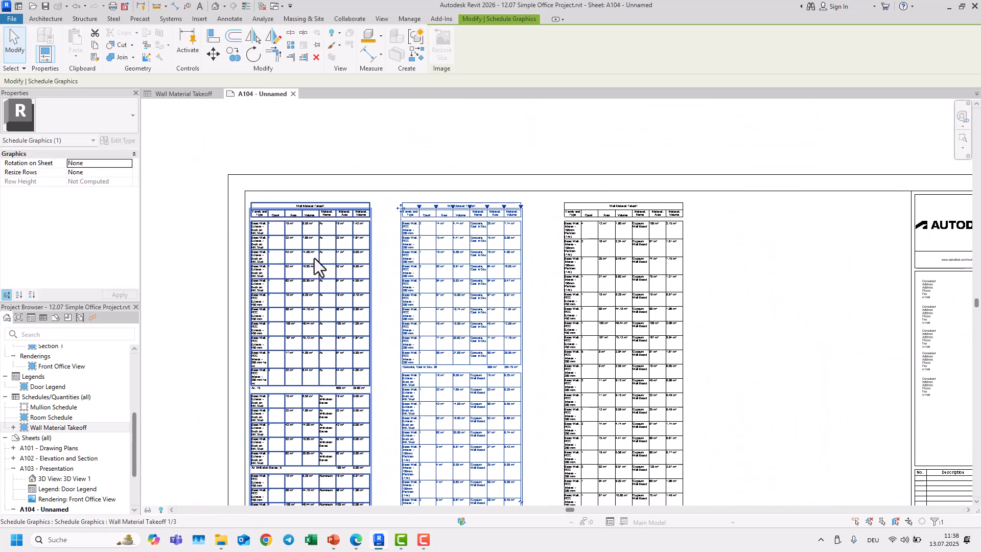
pyautogui.scroll(3, 297, 274)
pyautogui.scroll(-1, 298, 279)
pyautogui.moveTo(306, 328); pyautogui.dragTo(366, 284, button='middle')
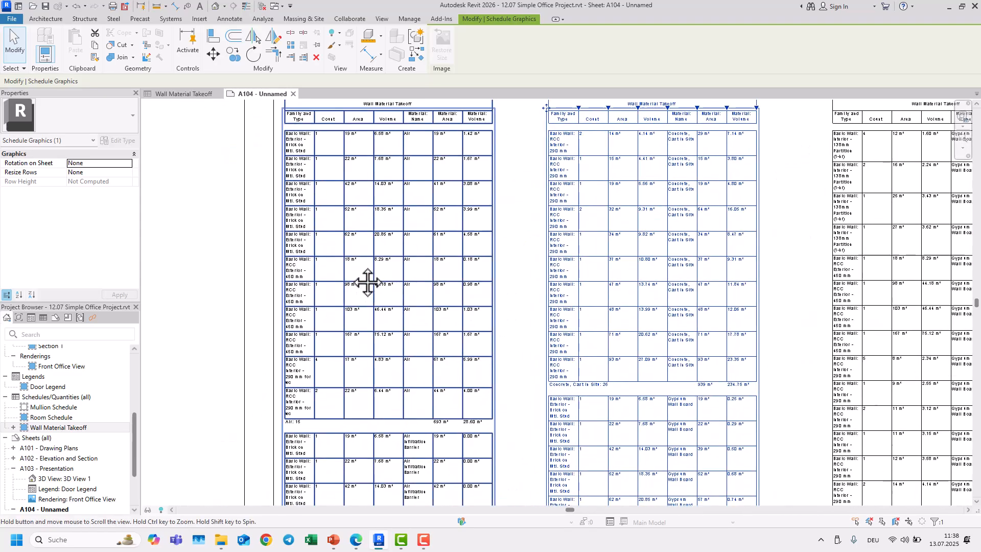
pyautogui.scroll(5, 309, 425)
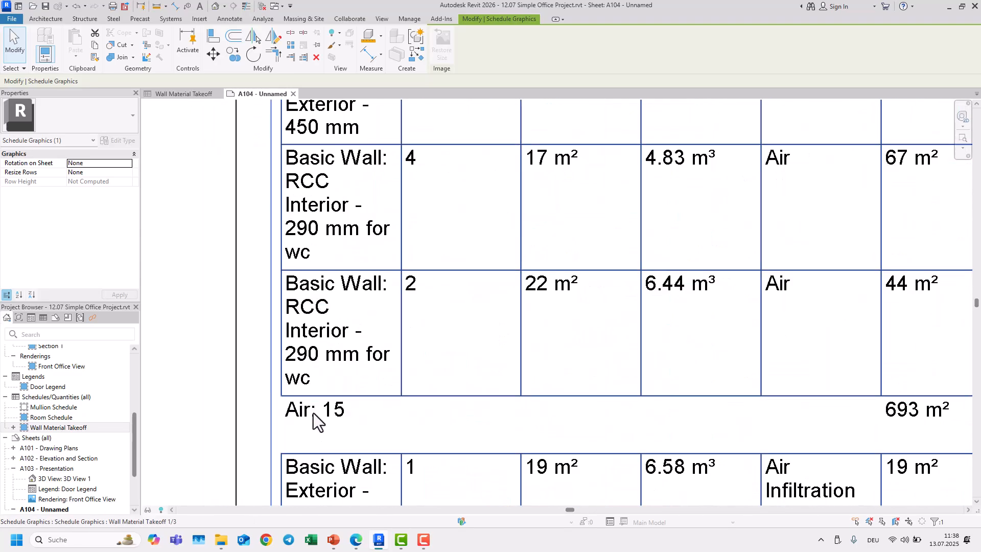
pyautogui.scroll(-5, 310, 416)
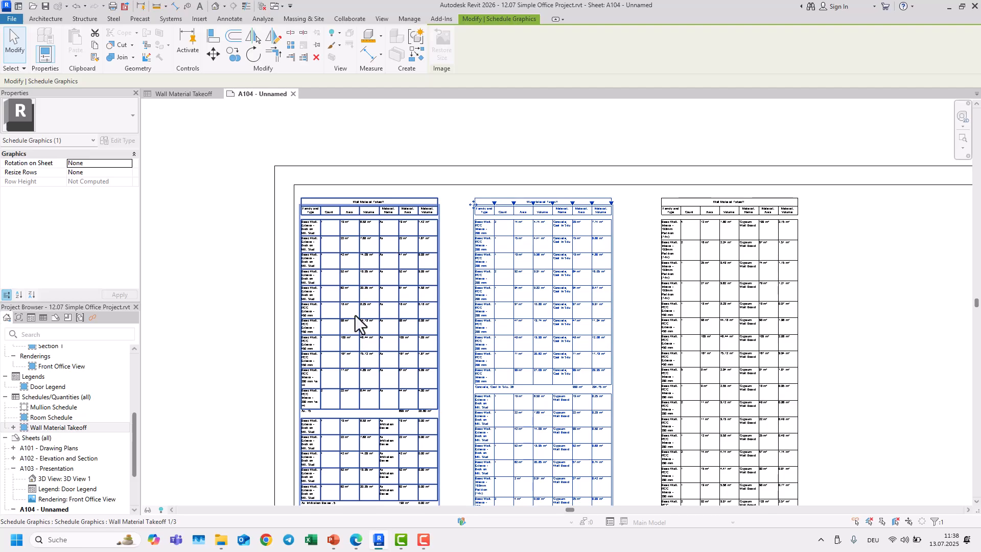
pyautogui.click(461, 286)
pyautogui.click(659, 246)
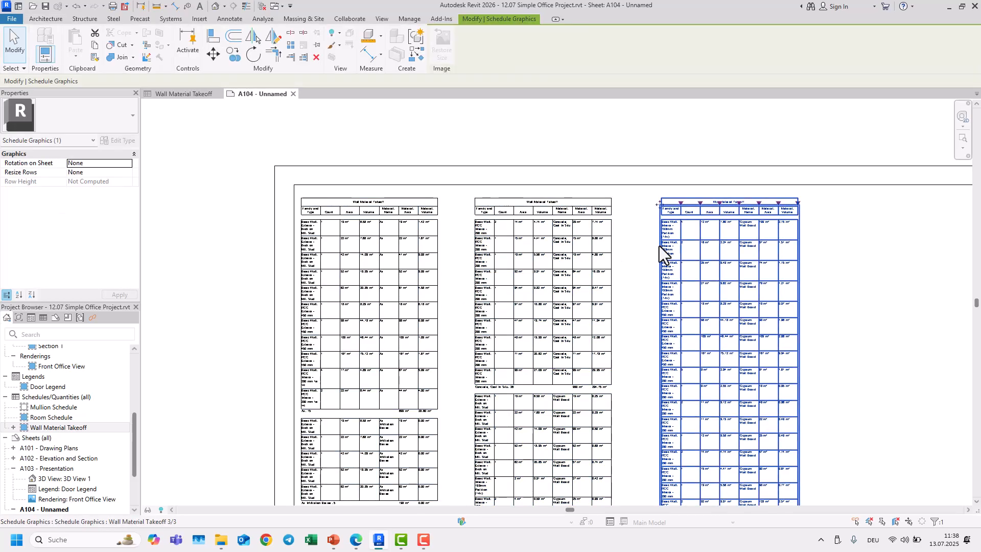
pyautogui.press('Delete')
pyautogui.click(566, 249)
pyautogui.press('Delete')
pyautogui.click(431, 271)
pyautogui.press('Delete')
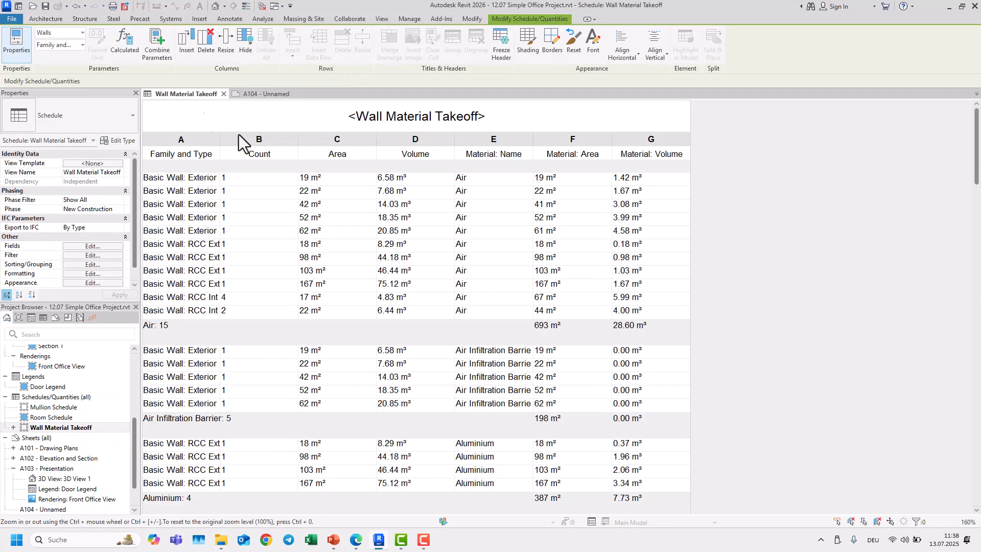
# Step: Return to the schedule and sort it by Family and Type alone, clearing the secondary sorting level
pyautogui.click(178, 95)
pyautogui.click(91, 264)
pyautogui.click(603, 165)
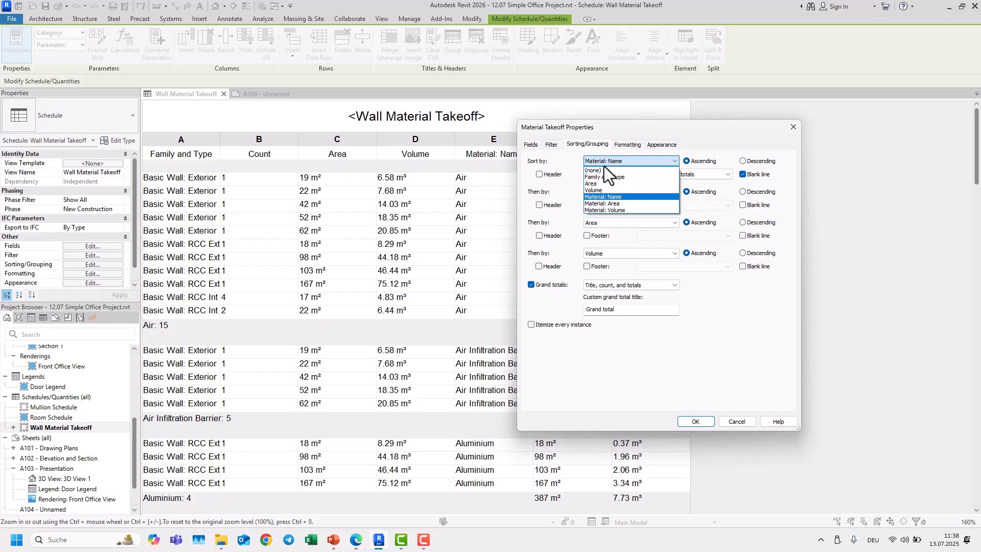
pyautogui.click(607, 177)
pyautogui.click(609, 191)
pyautogui.click(606, 200)
pyautogui.click(698, 421)
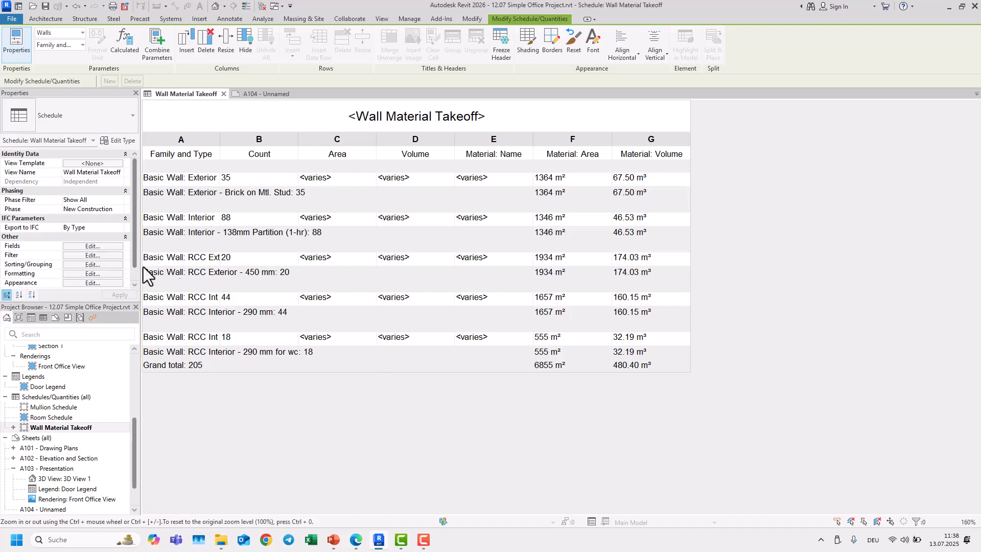
# Step: Add Area and then Material: Name as further sorting levels after Family and Type
pyautogui.click(96, 256)
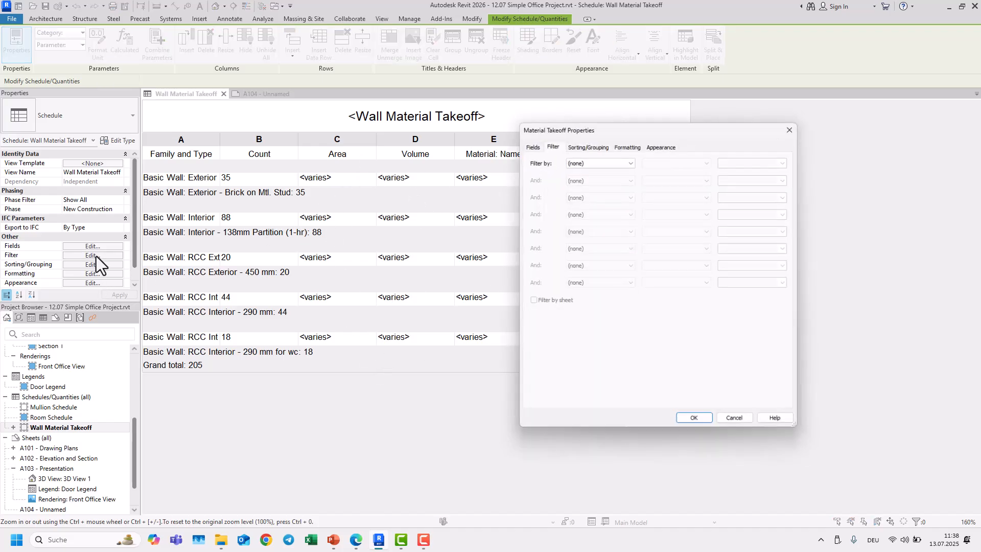
pyautogui.click(592, 144)
pyautogui.click(610, 193)
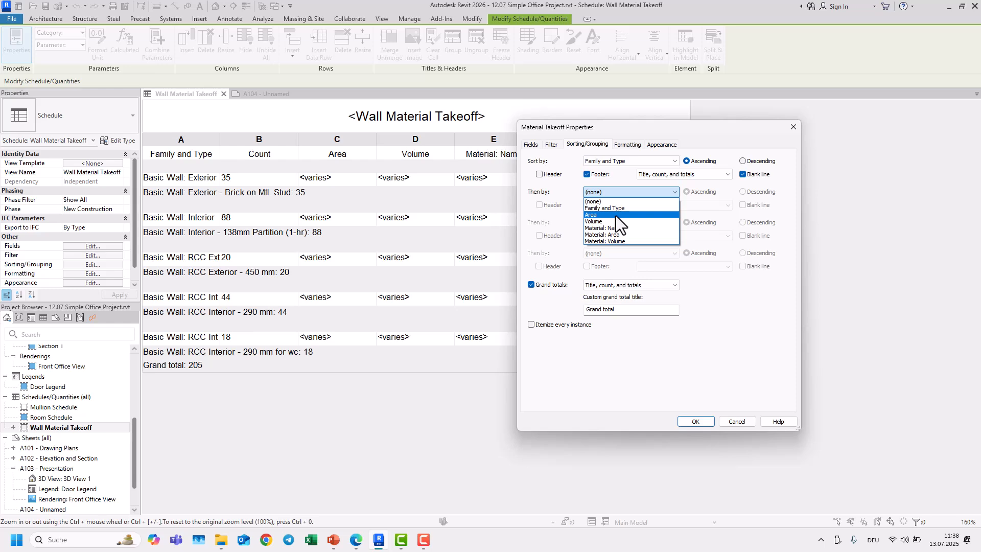
pyautogui.click(614, 214)
pyautogui.click(604, 225)
pyautogui.click(611, 258)
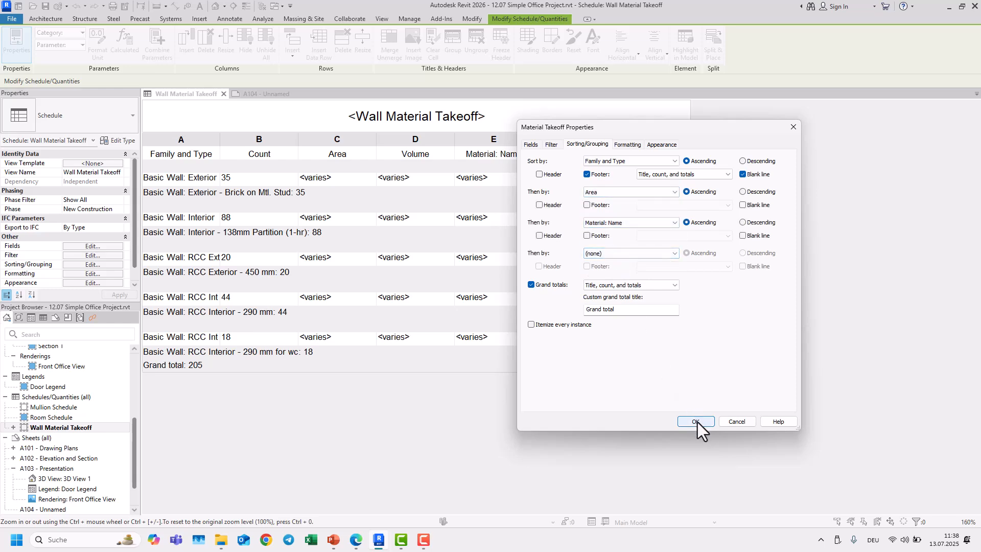
pyautogui.click(696, 421)
pyautogui.scroll(-15, 441, 273)
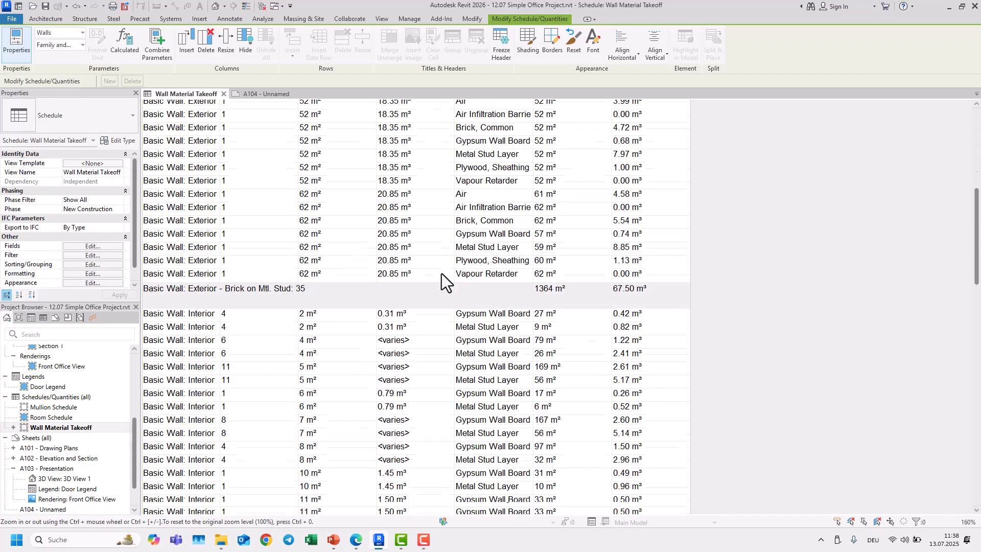
pyautogui.scroll(5, 441, 274)
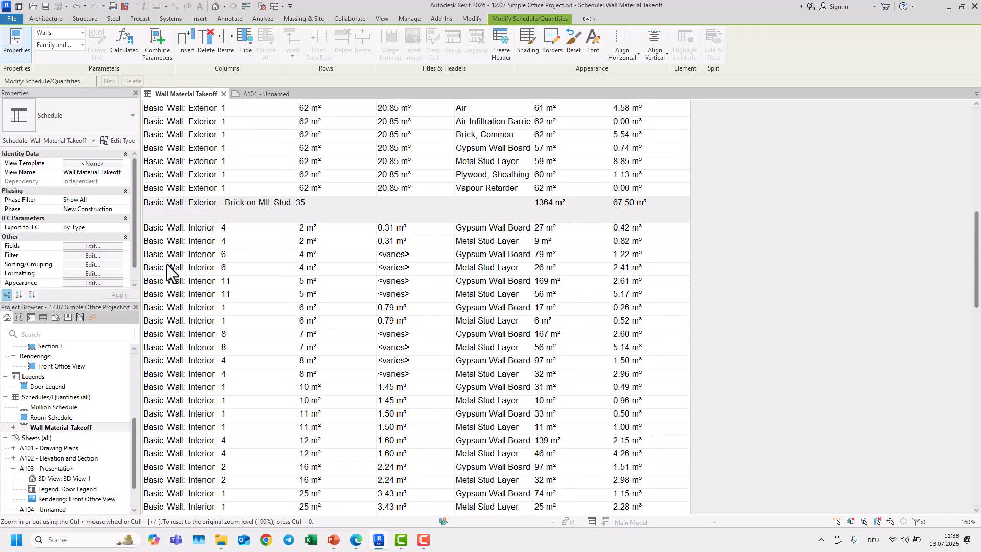
# Step: Open the schedule's sorting and grouping settings, confirm them, and scroll through the sorted rows
pyautogui.click(93, 263)
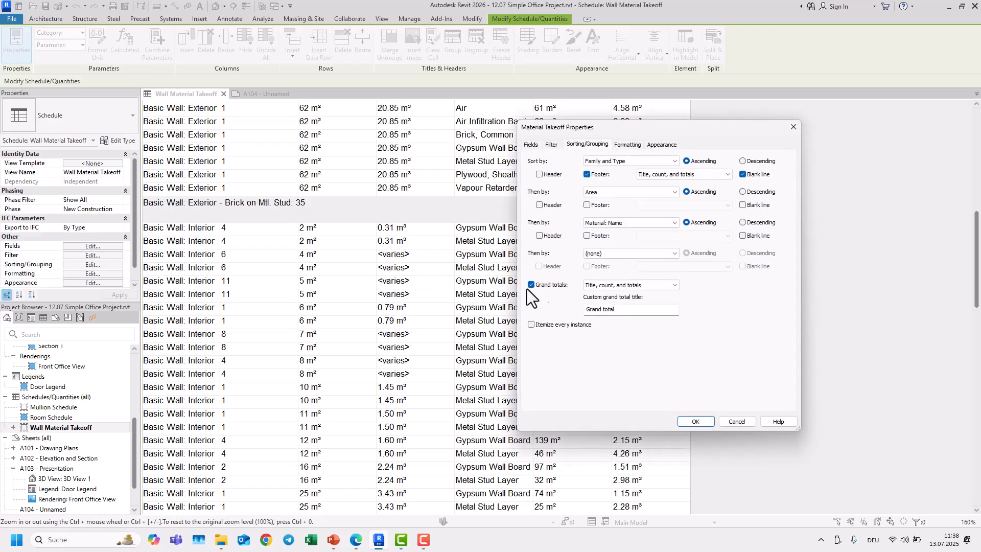
pyautogui.click(695, 422)
pyautogui.scroll(5, 471, 291)
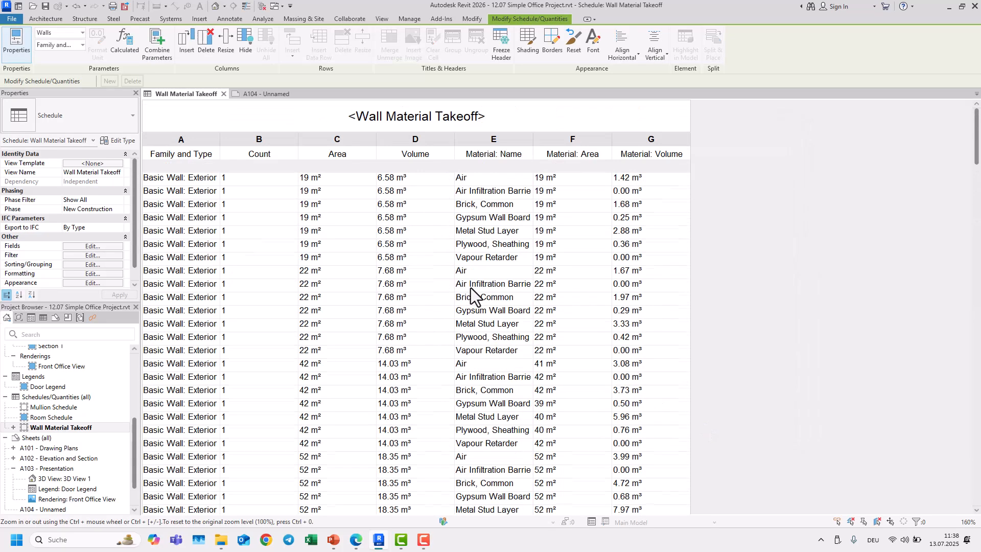
pyautogui.scroll(-20, 471, 292)
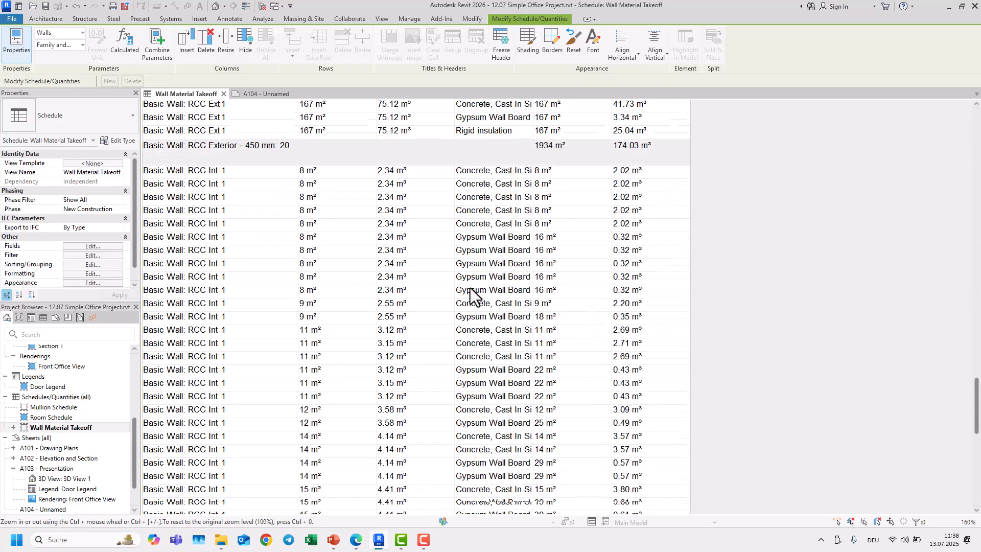
pyautogui.scroll(-10, 470, 287)
# Step: Reopen the sorting settings to check the second sorting level, confirm, and scroll back to the schedule's top
pyautogui.click(102, 265)
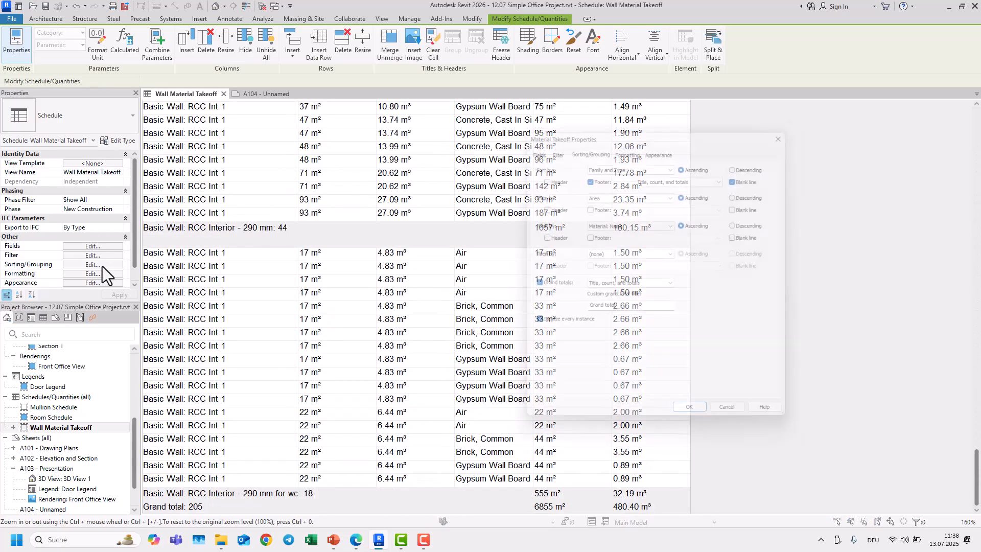
pyautogui.click(596, 195)
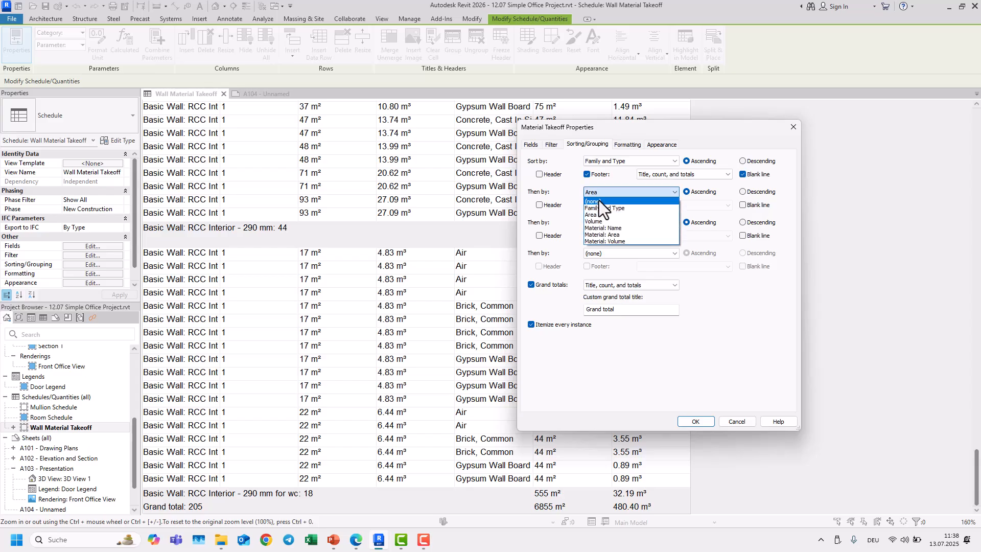
pyautogui.click(602, 195)
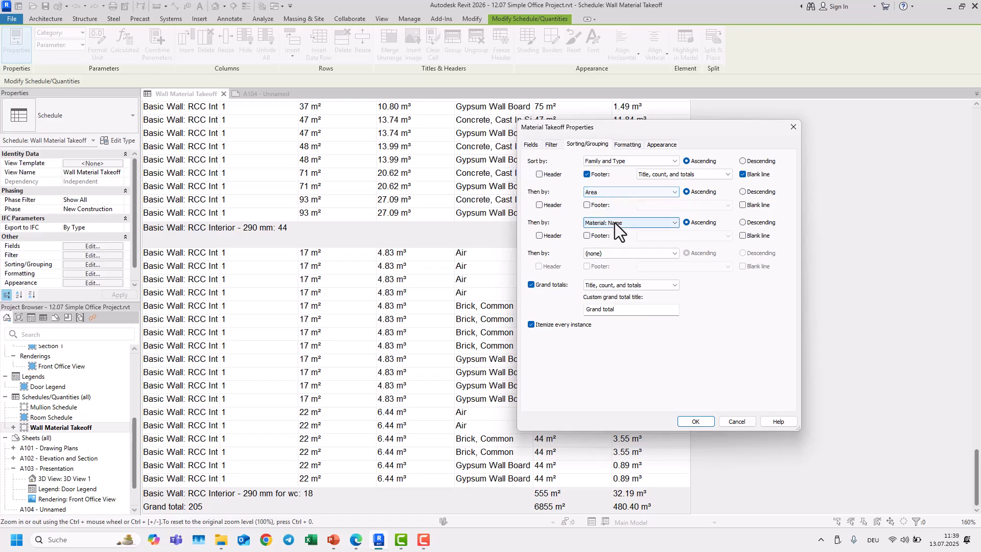
pyautogui.click(696, 422)
pyautogui.scroll(15, 447, 221)
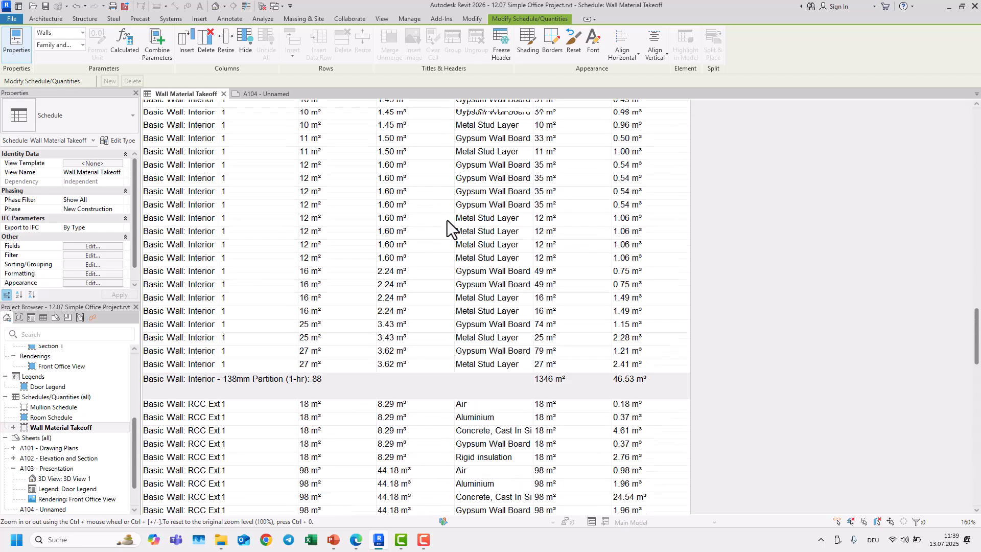
pyautogui.scroll(10, 447, 221)
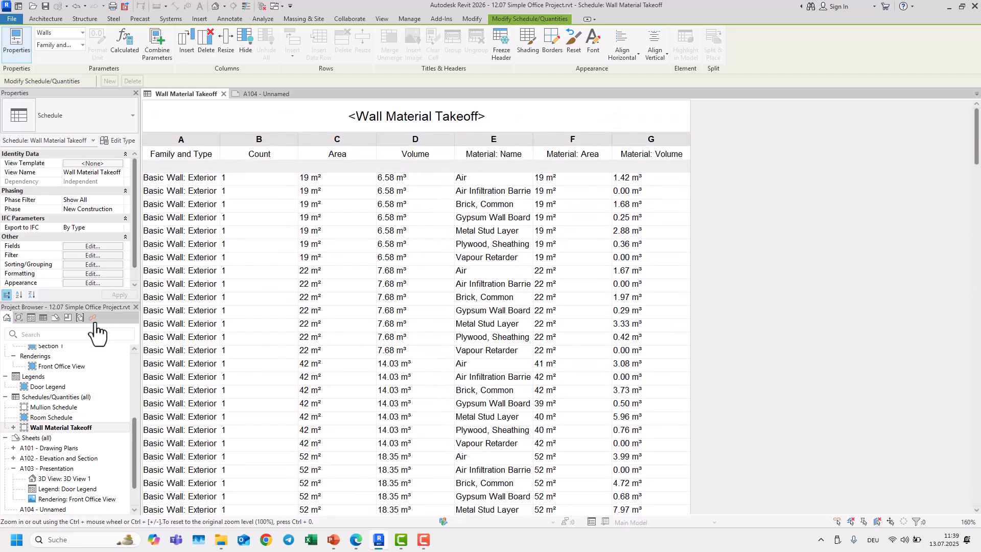
# Step: Place the Wall Material Takeoff schedule onto sheet A104
pyautogui.click(269, 94)
pyautogui.scroll(-4, 359, 232)
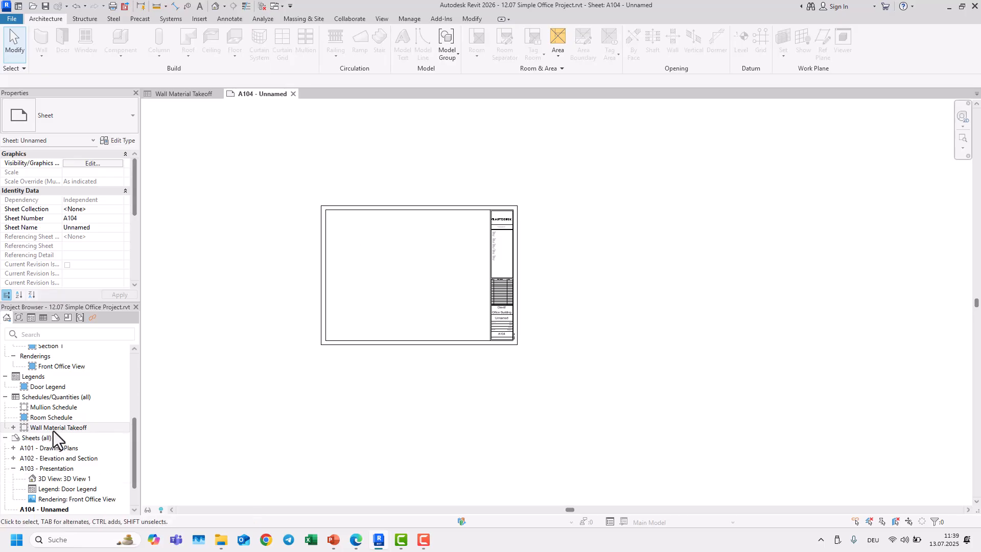
pyautogui.moveTo(54, 430); pyautogui.dragTo(369, 274)
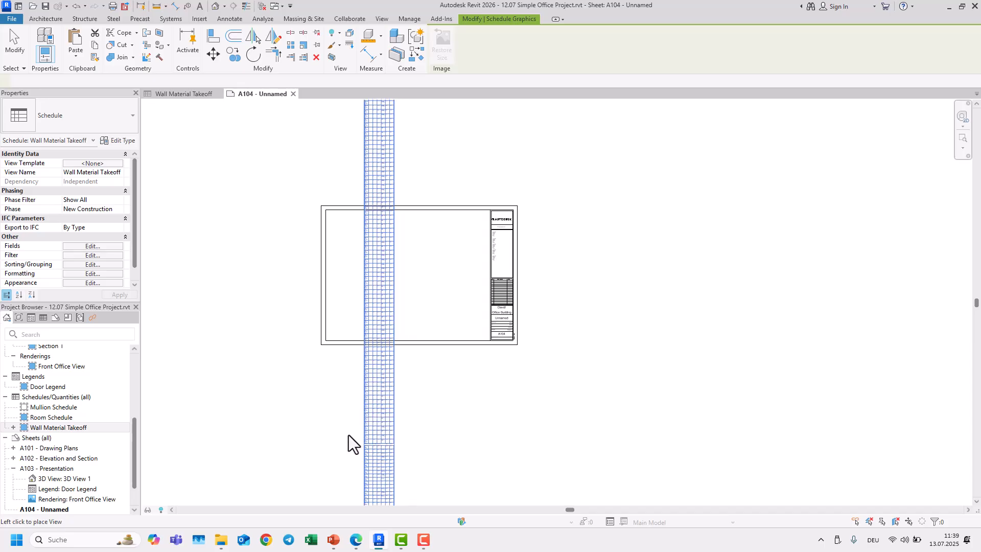
pyautogui.scroll(-4, 388, 337)
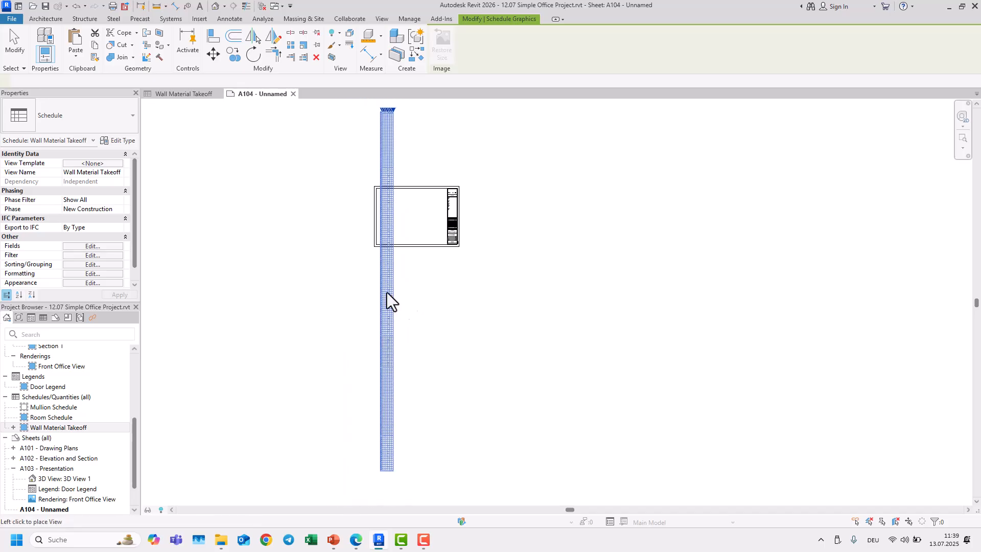
pyautogui.click(386, 370)
# Step: Split the placed schedule into segments and move the segments on the sheet
pyautogui.scroll(5, 399, 215)
pyautogui.moveTo(399, 214); pyautogui.dragTo(407, 373, button='middle')
pyautogui.moveTo(347, 275); pyautogui.dragTo(354, 279)
pyautogui.scroll(-5, 343, 206)
pyautogui.moveTo(342, 206); pyautogui.dragTo(342, 198, button='middle')
pyautogui.scroll(-1, 340, 322)
pyautogui.moveTo(341, 323); pyautogui.dragTo(330, 186, button='middle')
pyautogui.click(348, 323)
pyautogui.click(307, 353)
pyautogui.scroll(3, 314, 407)
pyautogui.scroll(-3, 289, 215)
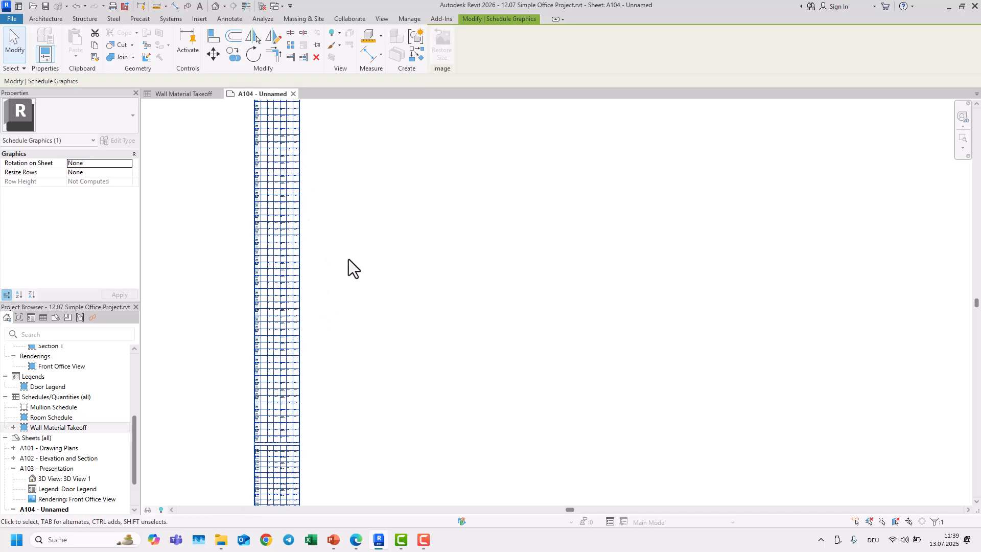
# Step: Keep adjusting the split segments' lengths and positions to fit them inside the sheet border
pyautogui.click(353, 232)
pyautogui.moveTo(358, 236); pyautogui.dragTo(368, 317, button='middle')
pyautogui.scroll(5, 320, 344)
pyautogui.moveTo(396, 213); pyautogui.dragTo(450, 507, button='middle')
pyautogui.moveTo(472, 197); pyautogui.dragTo(400, 104, button='middle')
pyautogui.scroll(-5, 425, 397)
pyautogui.moveTo(435, 363); pyautogui.dragTo(441, 266, button='middle')
pyautogui.scroll(-1, 439, 261)
pyautogui.moveTo(449, 341); pyautogui.dragTo(435, 153, button='middle')
pyautogui.click(354, 336)
pyautogui.moveTo(391, 382); pyautogui.dragTo(388, 257, button='middle')
pyautogui.scroll(-2, 406, 383)
pyautogui.moveTo(380, 417); pyautogui.dragTo(394, 262, button='middle')
pyautogui.scroll(-1, 405, 396)
pyautogui.moveTo(414, 407); pyautogui.dragTo(429, 217, button='middle')
pyautogui.scroll(-4, 400, 349)
pyautogui.moveTo(415, 366); pyautogui.dragTo(388, 282, button='middle')
pyautogui.scroll(5, 352, 337)
pyautogui.moveTo(483, 307); pyautogui.dragTo(413, 411, button='middle')
pyautogui.scroll(1, 412, 411)
pyautogui.moveTo(432, 266); pyautogui.dragTo(420, 431, button='middle')
pyautogui.moveTo(435, 240); pyautogui.dragTo(429, 434, button='middle')
pyautogui.moveTo(434, 214); pyautogui.dragTo(441, 384, button='middle')
pyautogui.moveTo(419, 252); pyautogui.dragTo(416, 414, button='middle')
pyautogui.moveTo(417, 230); pyautogui.dragTo(409, 406, button='middle')
pyautogui.moveTo(435, 230); pyautogui.dragTo(444, 411, button='middle')
pyautogui.moveTo(432, 230); pyautogui.dragTo(401, 409, button='middle')
pyautogui.moveTo(413, 253); pyautogui.dragTo(412, 387, button='middle')
pyautogui.moveTo(411, 204); pyautogui.dragTo(410, 381, button='middle')
pyautogui.scroll(-1, 409, 233)
pyautogui.moveTo(416, 225); pyautogui.dragTo(419, 368, button='middle')
pyautogui.moveTo(431, 210); pyautogui.dragTo(453, 373, button='middle')
pyautogui.moveTo(458, 189); pyautogui.dragTo(459, 389, button='middle')
pyautogui.moveTo(468, 220); pyautogui.dragTo(480, 384, button='middle')
pyautogui.moveTo(455, 220); pyautogui.dragTo(455, 394, button='middle')
pyautogui.moveTo(484, 220); pyautogui.dragTo(484, 430, button='middle')
pyautogui.scroll(-1, 462, 266)
pyautogui.moveTo(464, 342); pyautogui.dragTo(465, 460, button='middle')
pyautogui.scroll(-3, 429, 238)
pyautogui.scroll(-2, 429, 238)
pyautogui.moveTo(429, 238); pyautogui.dragTo(440, 327, button='middle')
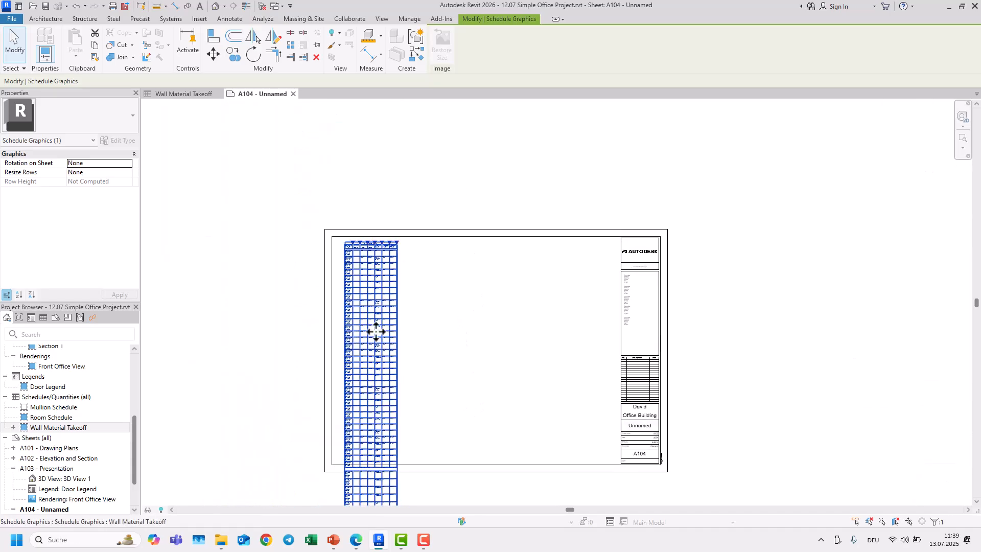
# Step: Delete the schedule from the sheet and remove its split segment entries from the project browser
pyautogui.press('Delete')
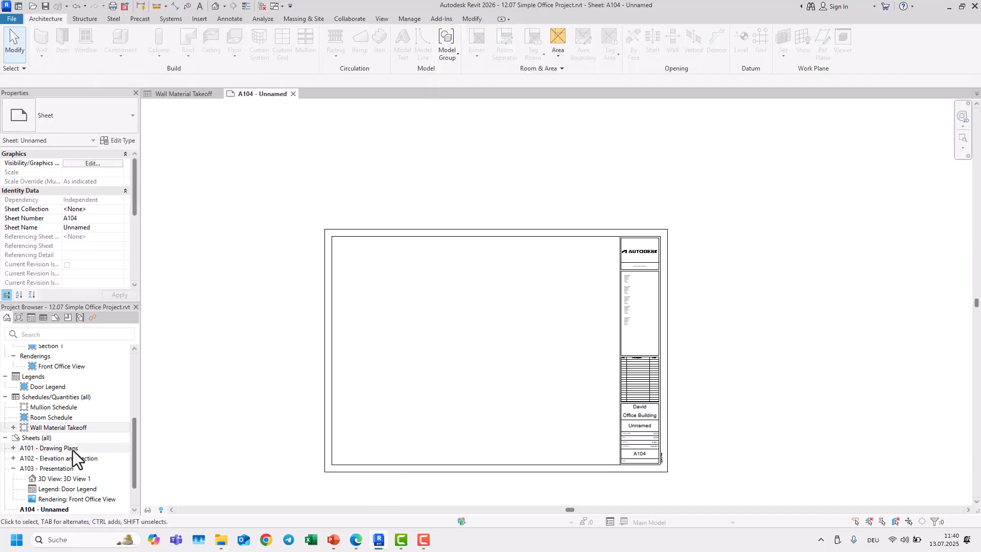
pyautogui.scroll(-1, 73, 450)
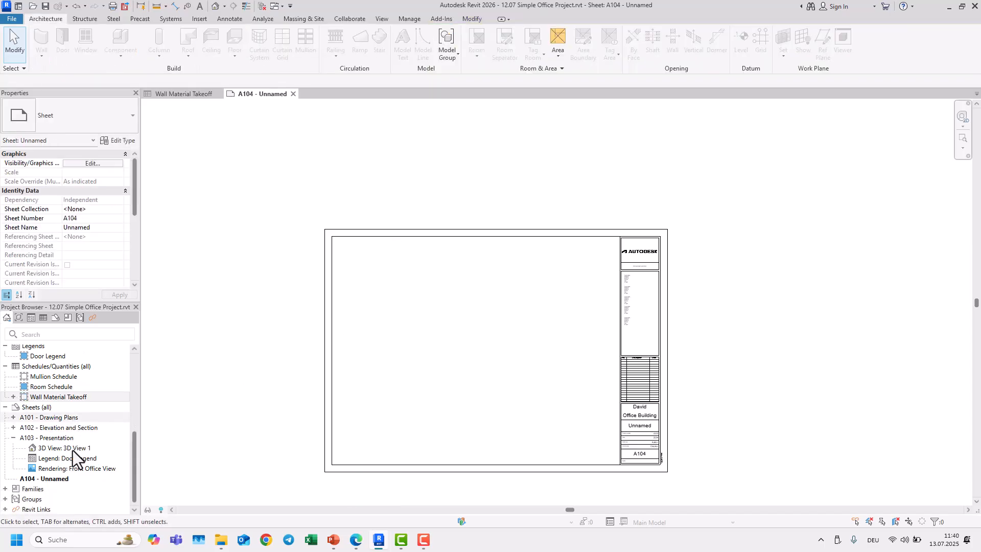
pyautogui.click(22, 479)
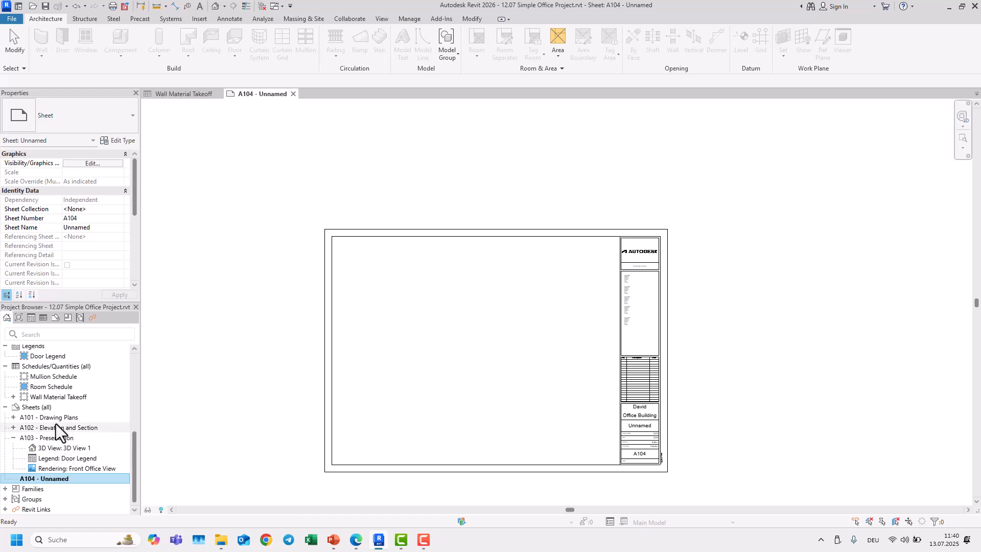
pyautogui.click(14, 397)
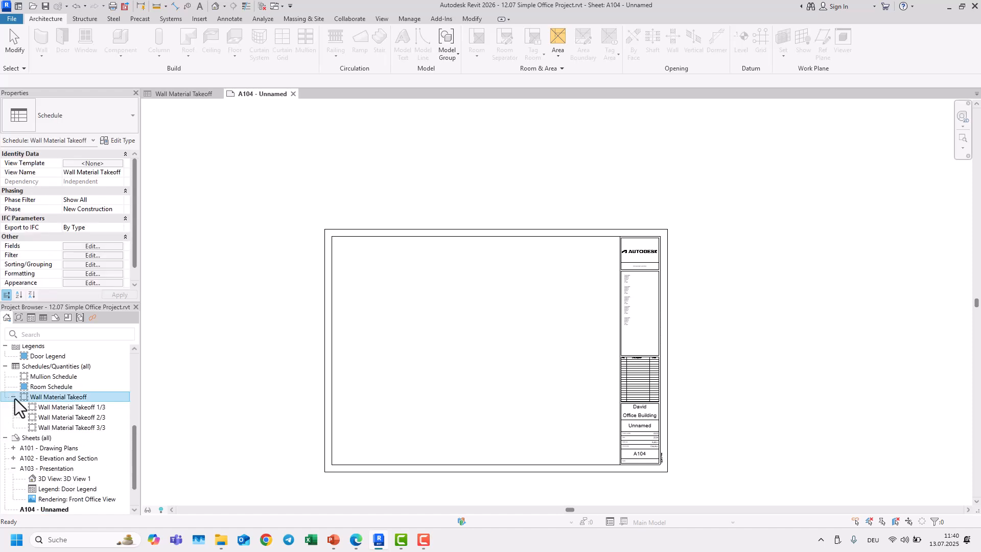
pyautogui.click(65, 409)
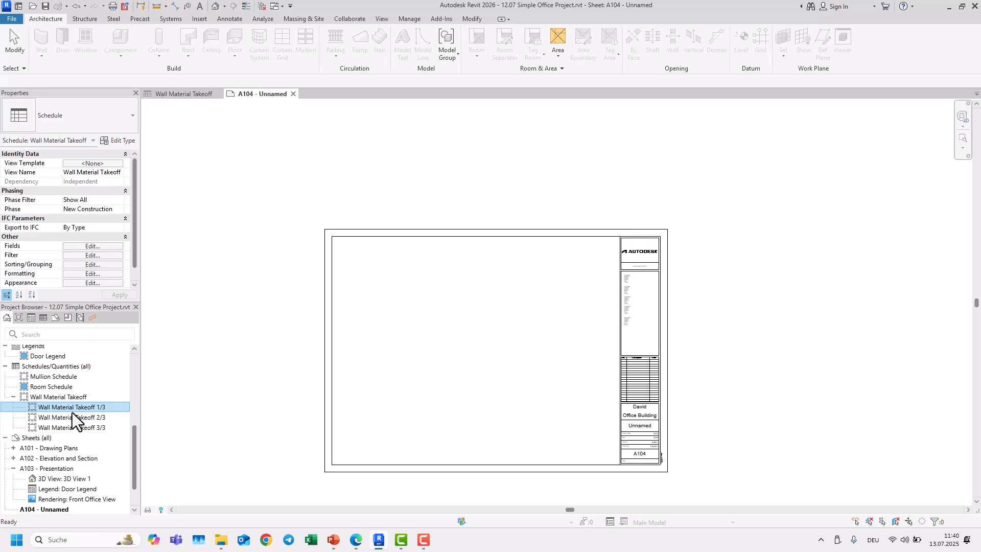
pyautogui.press('Delete')
pyautogui.press('Delete')
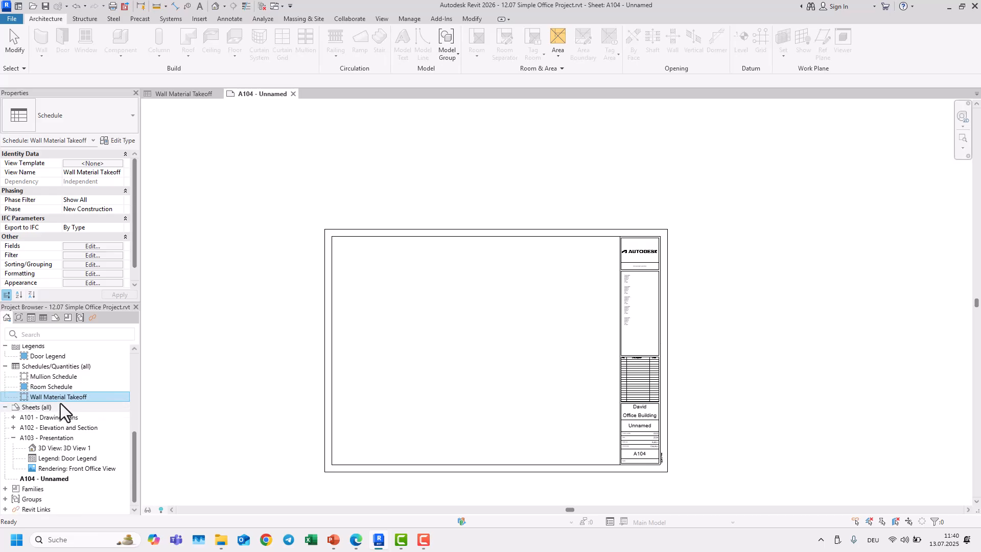
# Step: Place the schedule on sheet A104 again and split it into two segments
pyautogui.click(53, 400)
pyautogui.press('Escape')
pyautogui.moveTo(51, 400); pyautogui.dragTo(396, 316)
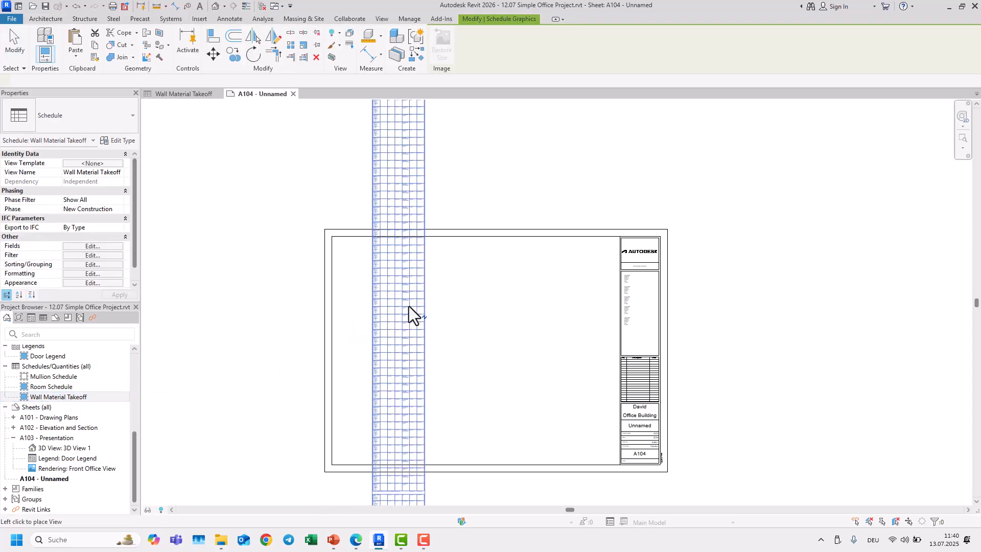
pyautogui.click(398, 354)
pyautogui.scroll(-1, 398, 354)
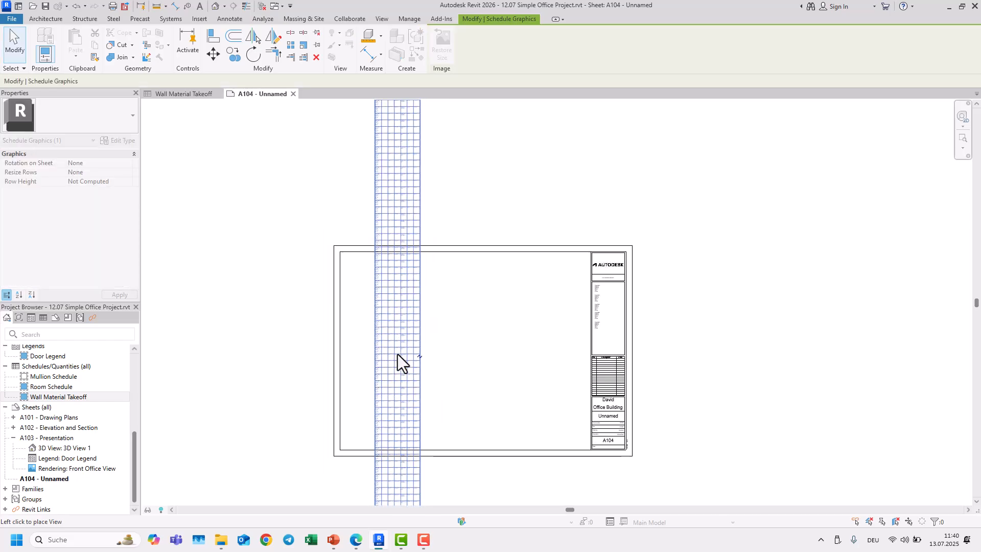
pyautogui.scroll(-3, 397, 385)
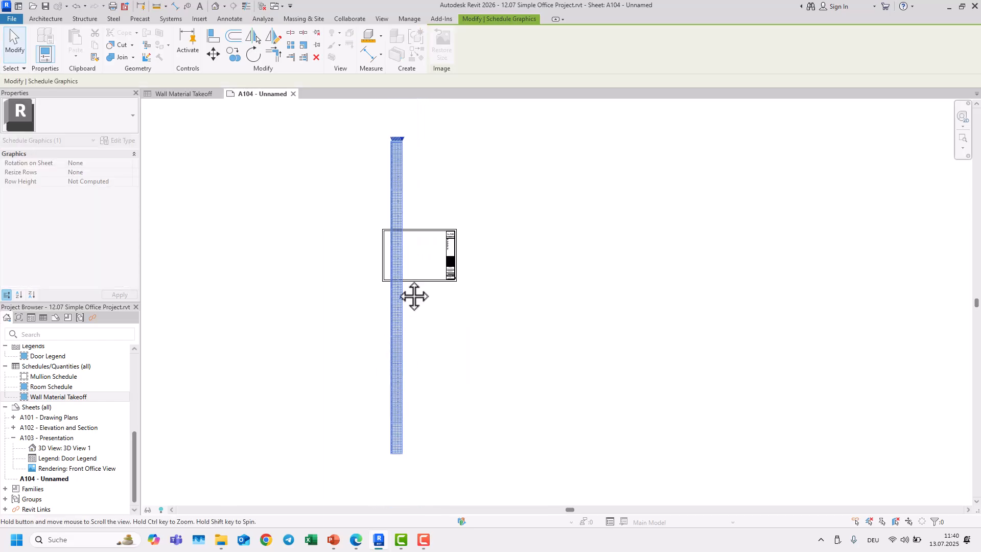
pyautogui.click(400, 367)
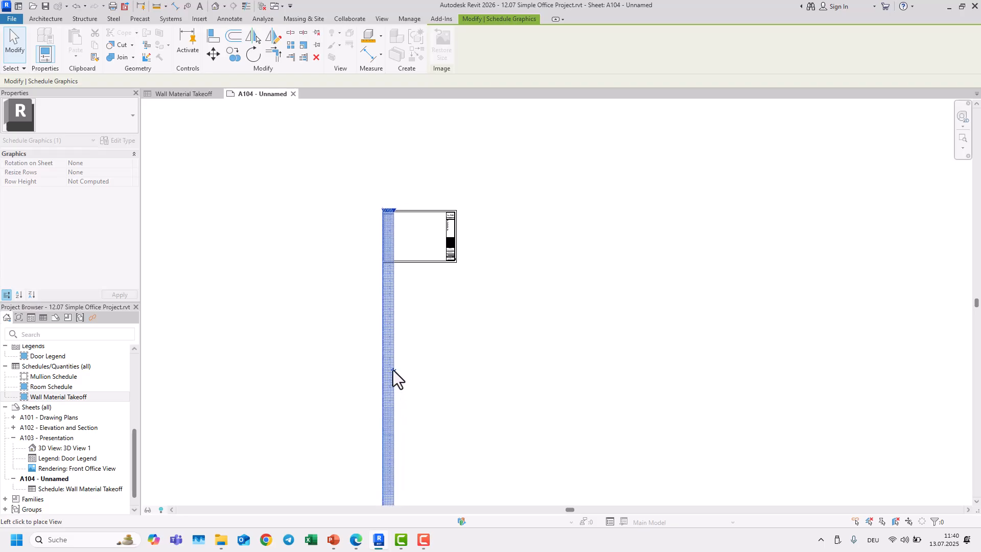
pyautogui.click(394, 370)
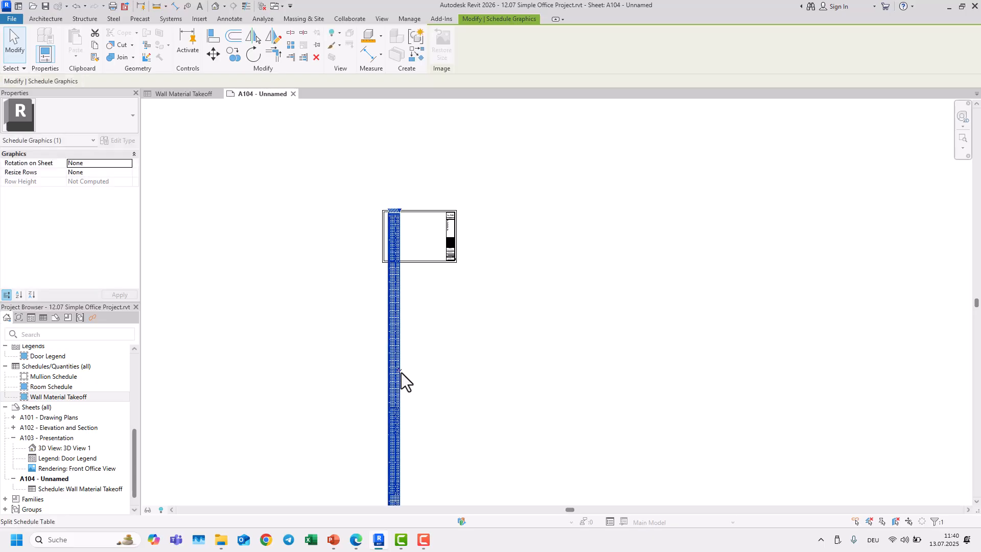
pyautogui.click(401, 371)
pyautogui.scroll(8, 416, 217)
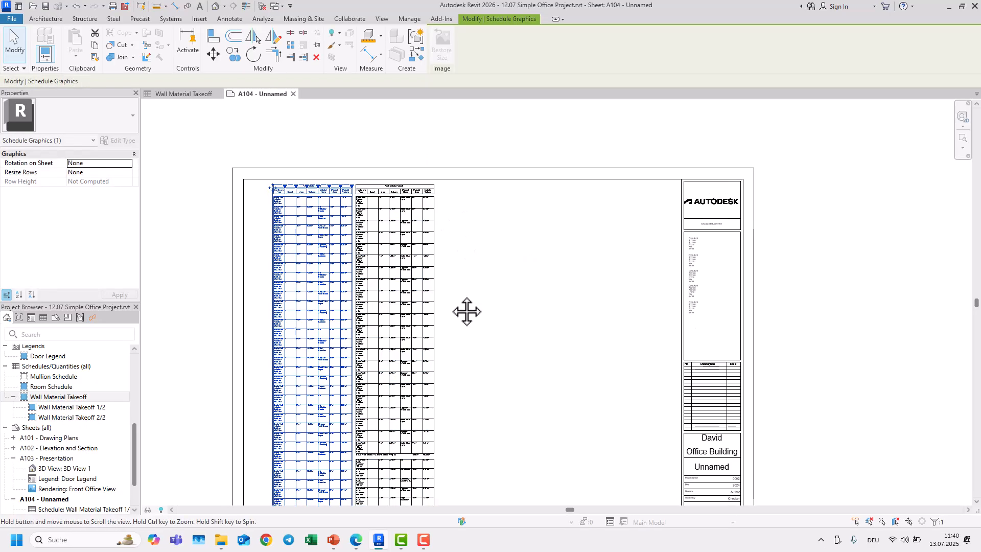
# Step: Reposition the two schedule segments on the sheet
pyautogui.press('Escape')
pyautogui.click(434, 278)
pyautogui.moveTo(434, 278); pyautogui.dragTo(570, 270)
pyautogui.click(435, 285)
pyautogui.scroll(-5, 421, 280)
pyautogui.moveTo(407, 269); pyautogui.dragTo(370, 167, button='middle')
pyautogui.click(368, 351)
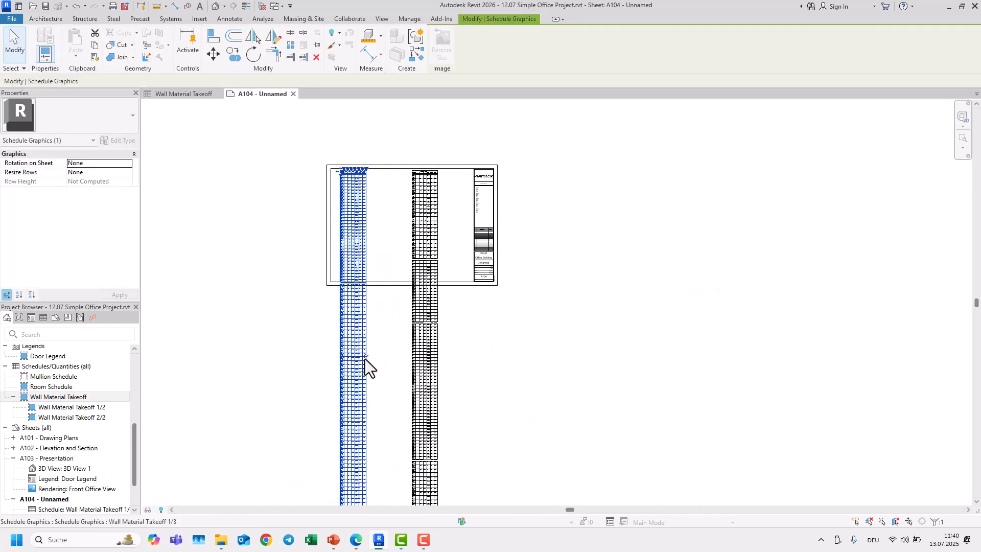
# Step: Split the schedule into three segments and delete it from the sheet
pyautogui.click(366, 357)
pyautogui.click(381, 392)
pyautogui.moveTo(381, 392); pyautogui.dragTo(374, 383, button='middle')
pyautogui.click(415, 369)
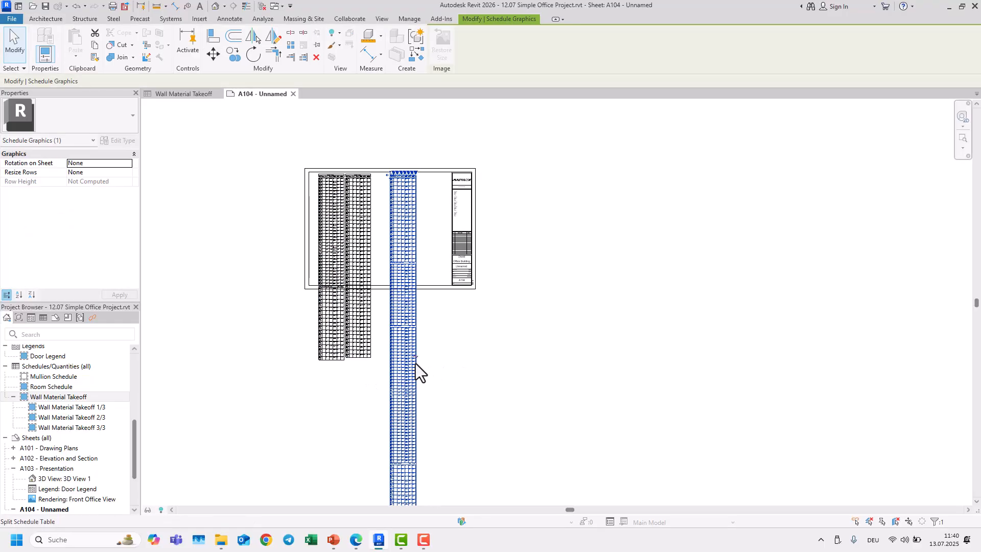
pyautogui.press('Delete')
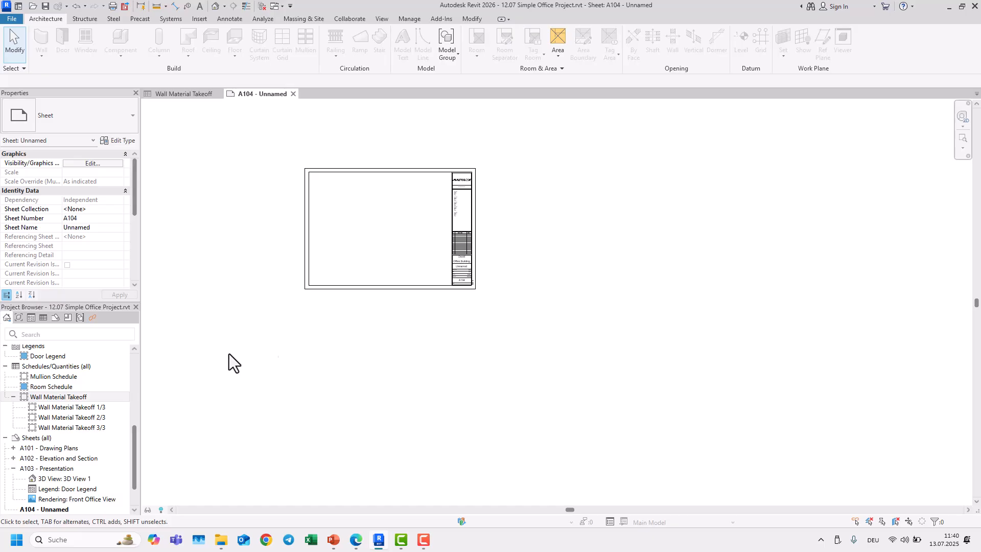
# Step: Open the Wall Material Takeoff schedule and review its sorting and grouping settings
pyautogui.click(104, 408)
pyautogui.click(88, 410)
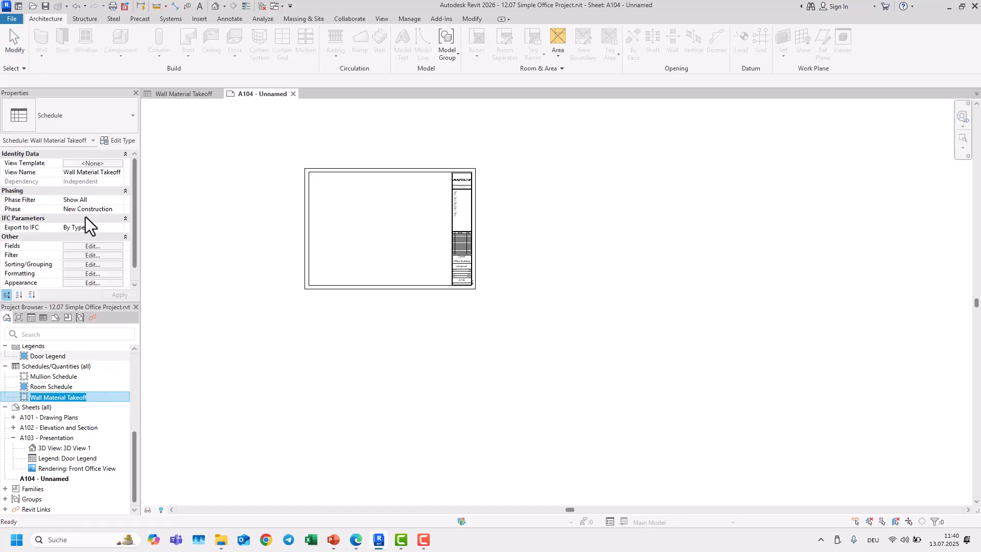
pyautogui.click(179, 98)
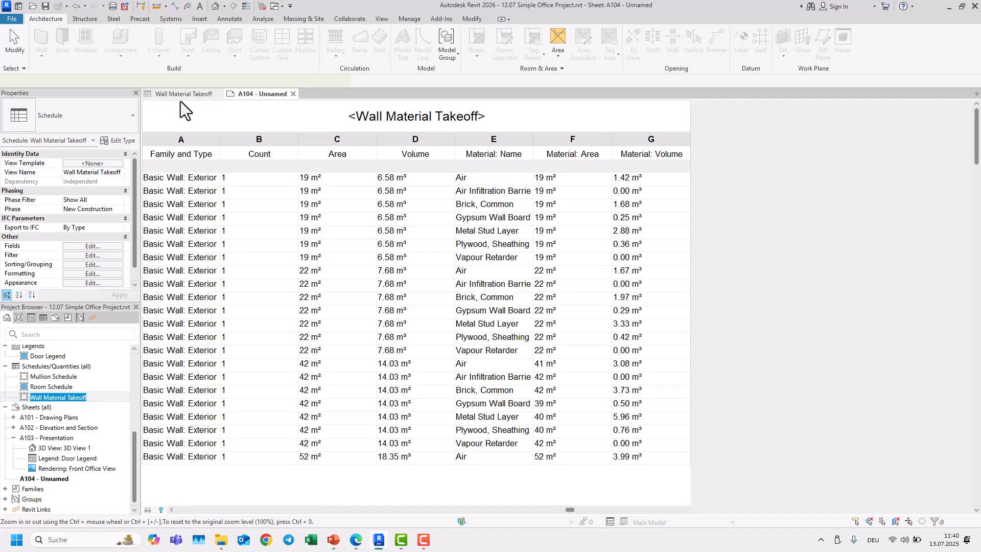
pyautogui.click(90, 265)
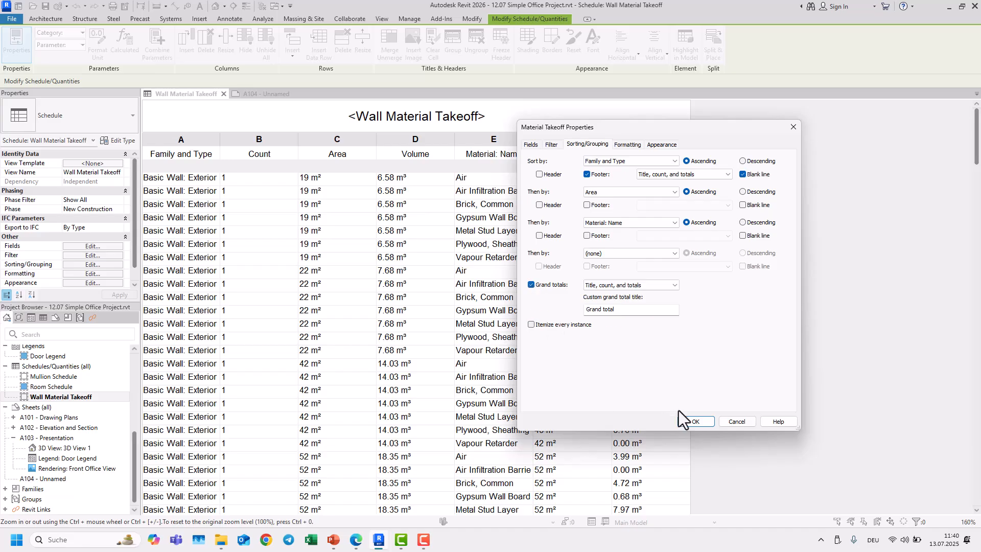
pyautogui.click(695, 422)
pyautogui.scroll(-15, 460, 287)
pyautogui.scroll(15, 463, 295)
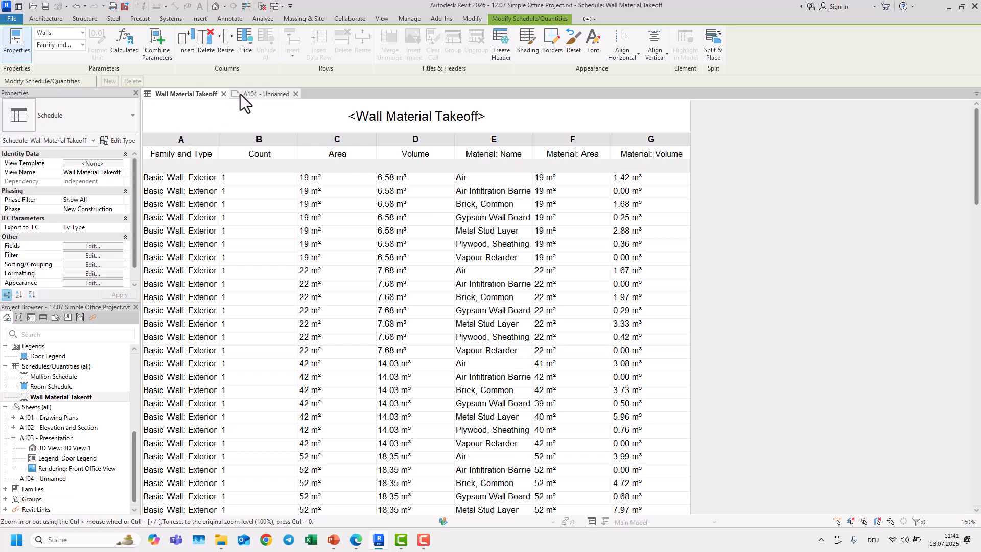
# Step: Switch to sheet A104, place the schedule on it and split it into two segments
pyautogui.click(258, 94)
pyautogui.moveTo(46, 397); pyautogui.dragTo(360, 239)
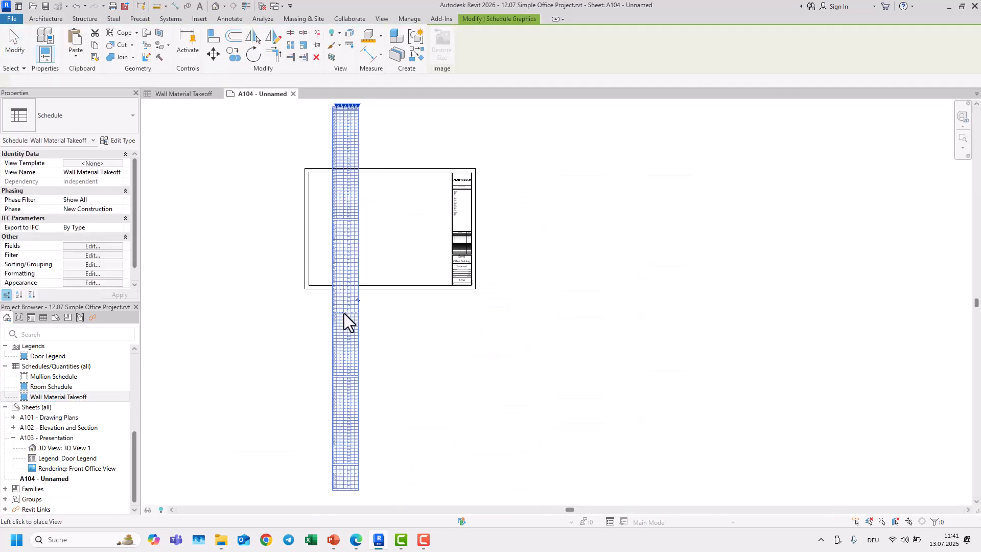
pyautogui.click(329, 374)
pyautogui.scroll(-2, 438, 366)
pyautogui.click(359, 333)
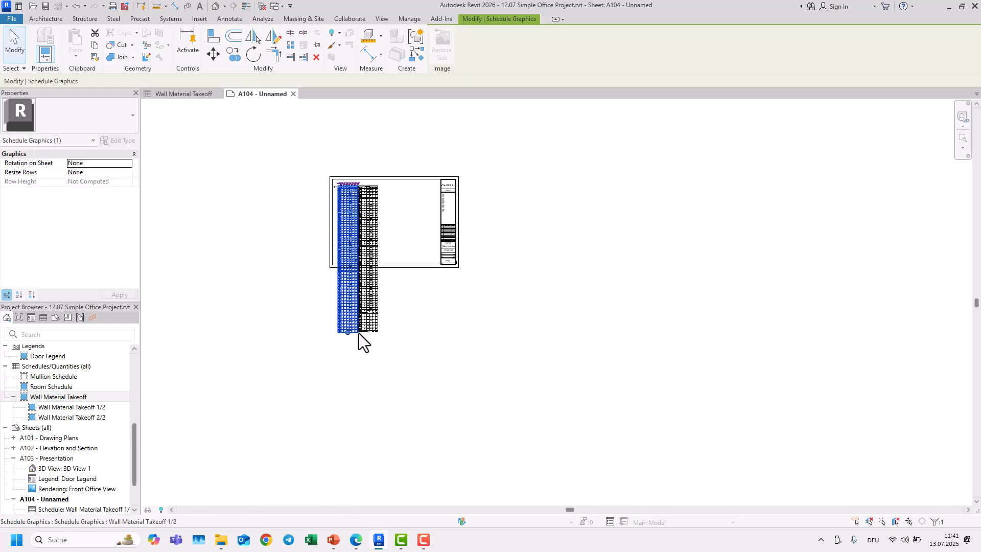
# Step: Arrange the two schedule segments side by side along the sheet's top
pyautogui.click(382, 194)
pyautogui.scroll(3, 382, 194)
pyautogui.click(367, 221)
pyautogui.moveTo(358, 214); pyautogui.dragTo(435, 214)
pyautogui.click(317, 229)
pyautogui.scroll(-3, 403, 286)
pyautogui.moveTo(404, 286); pyautogui.dragTo(403, 205, button='middle')
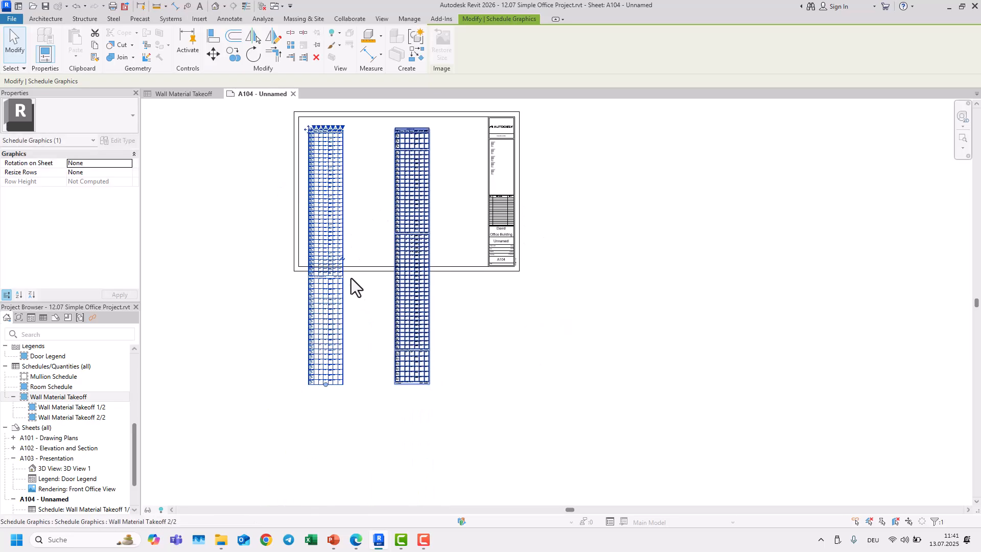
# Step: Split the schedule on the sheet into four segments
pyautogui.click(345, 259)
pyautogui.moveTo(370, 390); pyautogui.dragTo(377, 473, button='middle')
pyautogui.click(409, 280)
pyautogui.click(437, 339)
pyautogui.scroll(5, 407, 250)
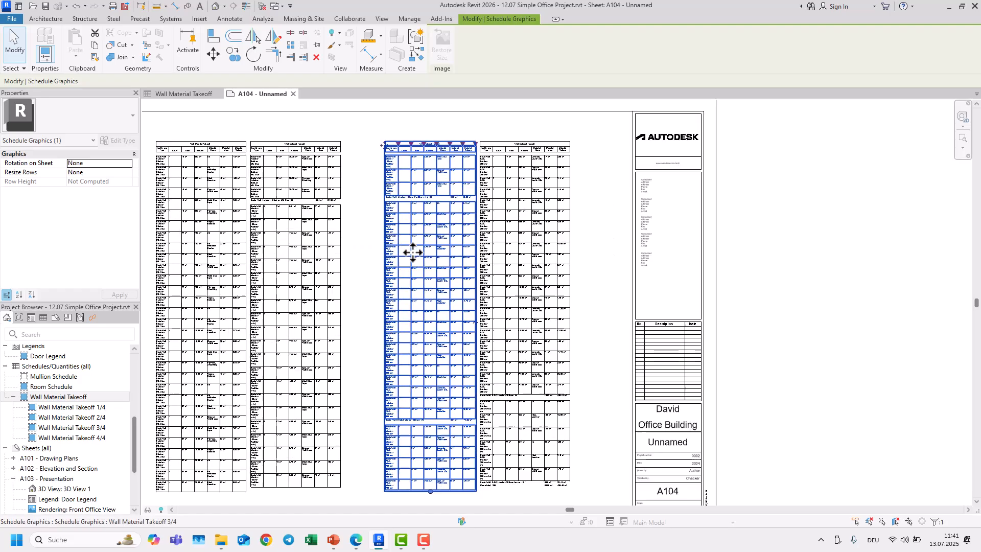
# Step: Arrange the four schedule segments side by side along the sheet's top edge
pyautogui.moveTo(386, 237); pyautogui.dragTo(434, 233, button='middle')
pyautogui.click(409, 245)
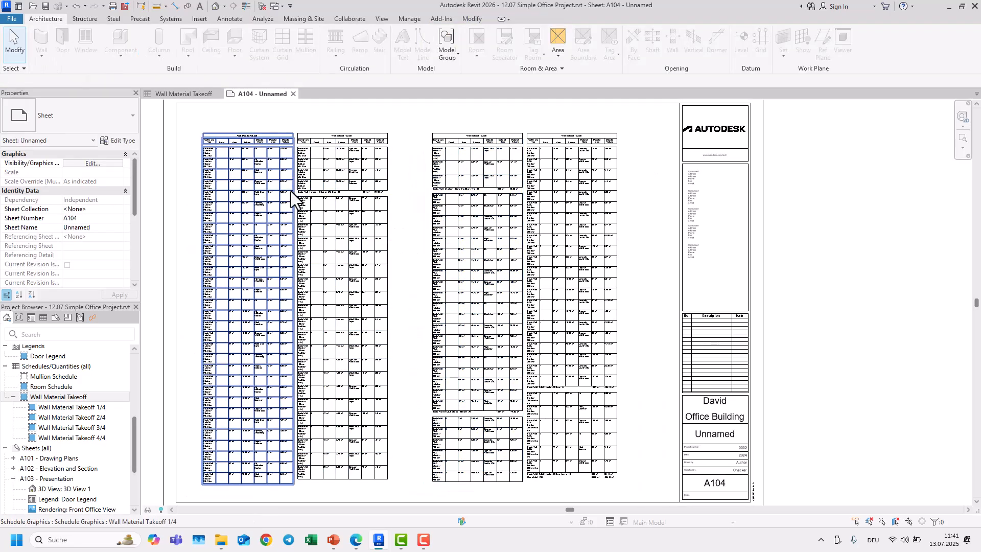
pyautogui.click(263, 165)
pyautogui.moveTo(243, 143); pyautogui.dragTo(337, 144)
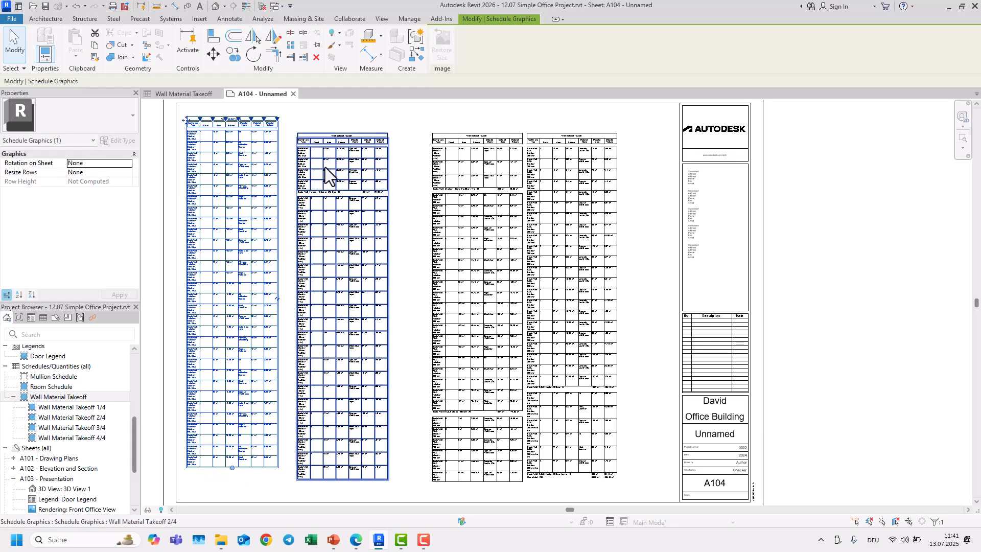
pyautogui.click(476, 197)
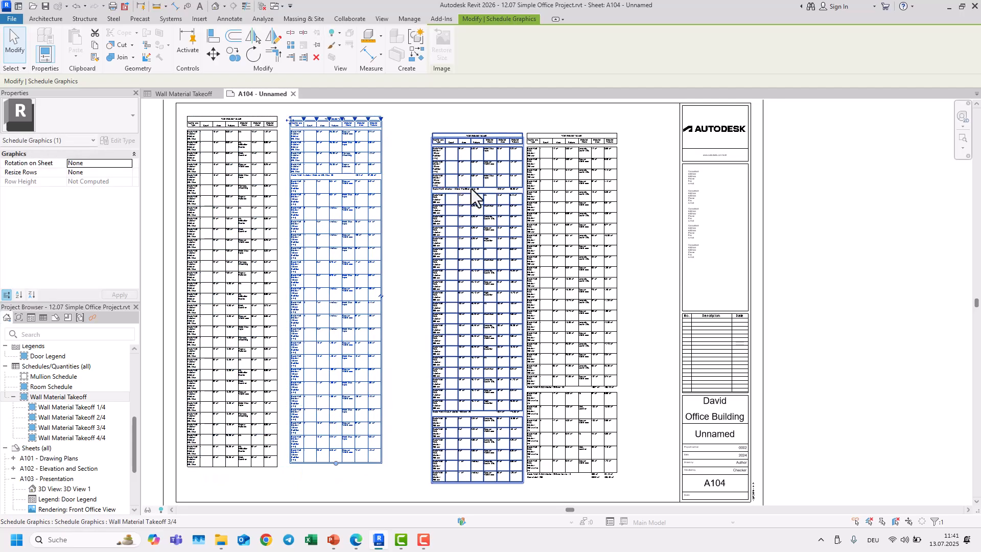
pyautogui.moveTo(464, 169); pyautogui.dragTo(440, 151)
pyautogui.click(609, 197)
pyautogui.moveTo(590, 178); pyautogui.dragTo(583, 161)
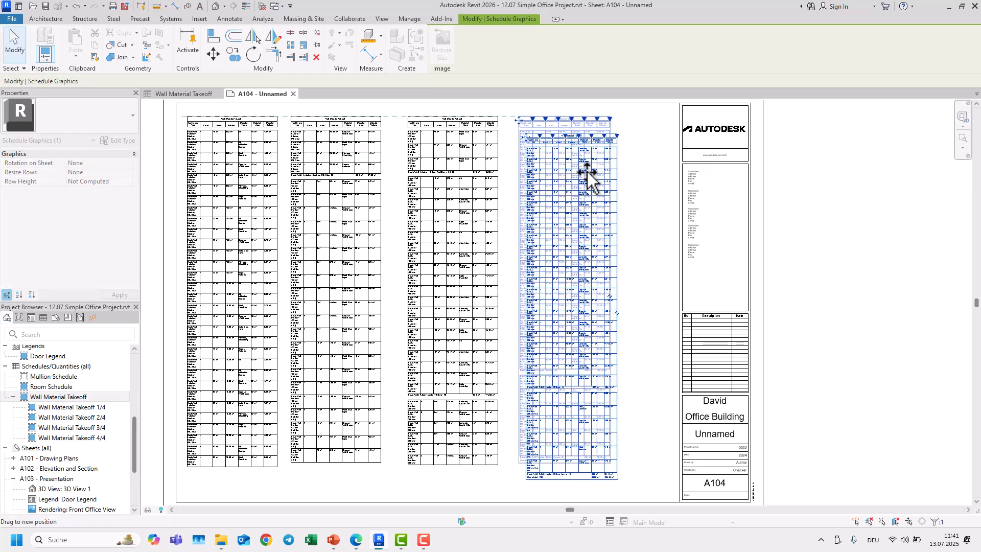
# Step: Rebalance the lengths of the middle schedule segments by moving their split points
pyautogui.click(379, 456)
pyautogui.moveTo(337, 466); pyautogui.dragTo(335, 471)
pyautogui.scroll(5, 331, 473)
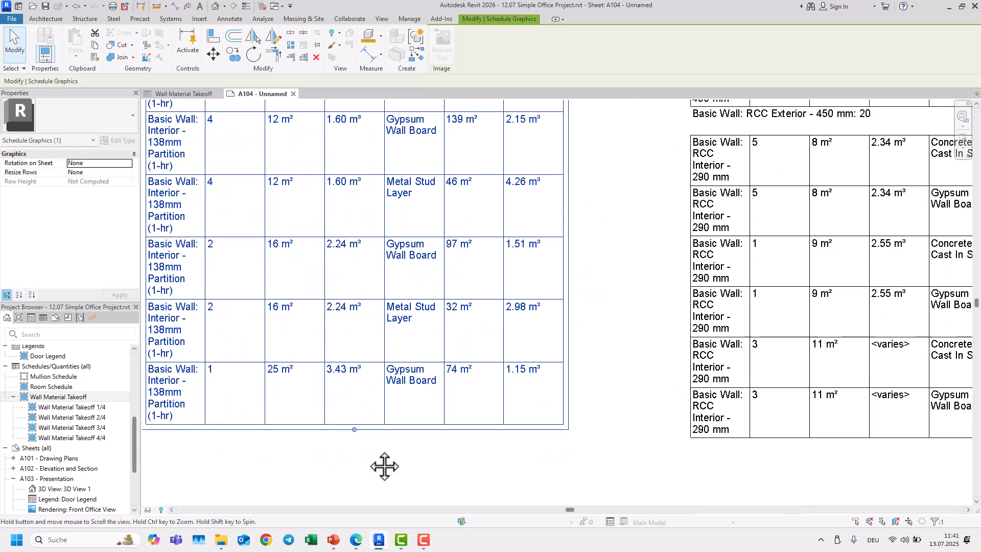
pyautogui.moveTo(360, 480); pyautogui.dragTo(596, 410, button='middle')
pyautogui.scroll(-1, 596, 411)
pyautogui.moveTo(592, 373); pyautogui.dragTo(615, 388)
pyautogui.click(444, 412)
pyautogui.scroll(-1, 445, 412)
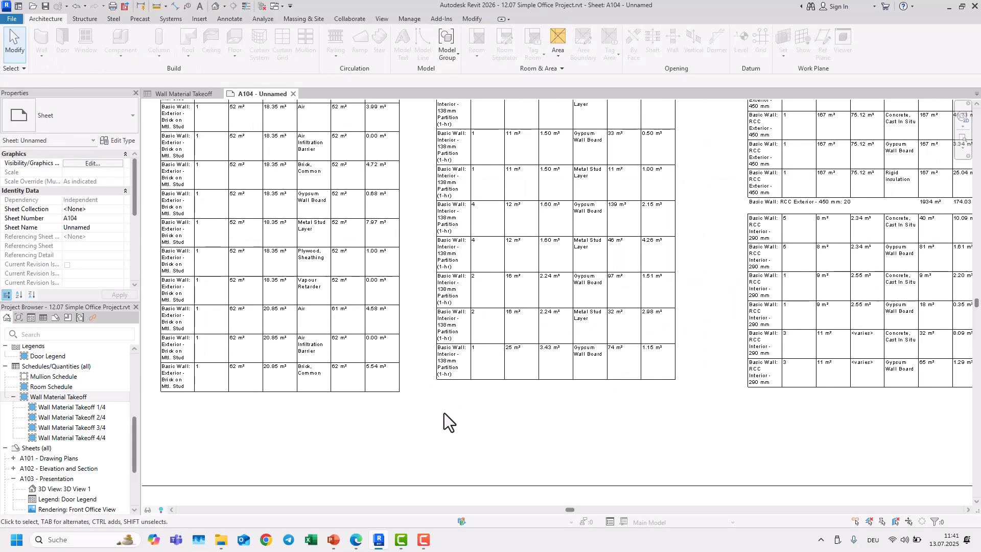
pyautogui.click(483, 392)
pyautogui.click(543, 435)
pyautogui.scroll(-2, 535, 425)
pyautogui.click(529, 386)
pyautogui.click(530, 385)
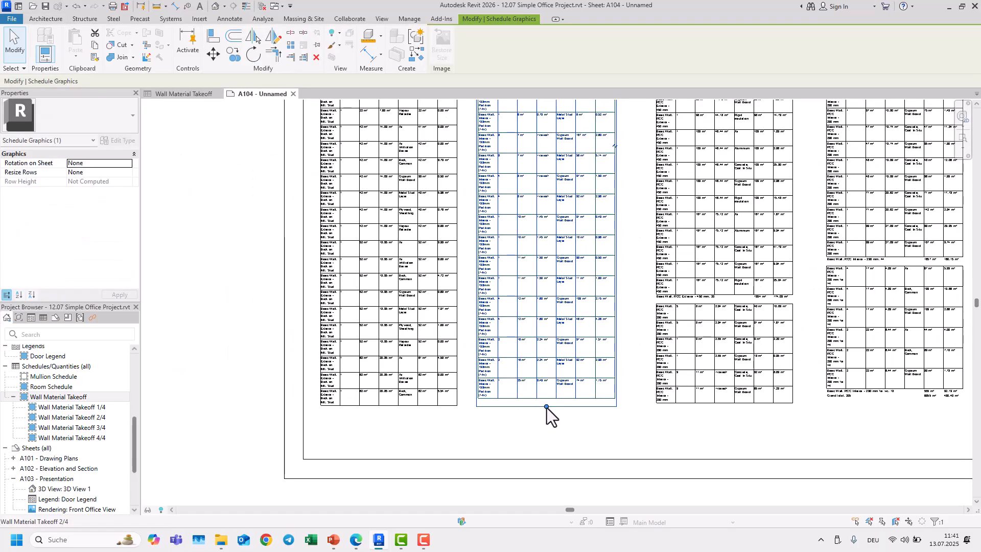
pyautogui.click(534, 430)
pyautogui.scroll(-2, 537, 427)
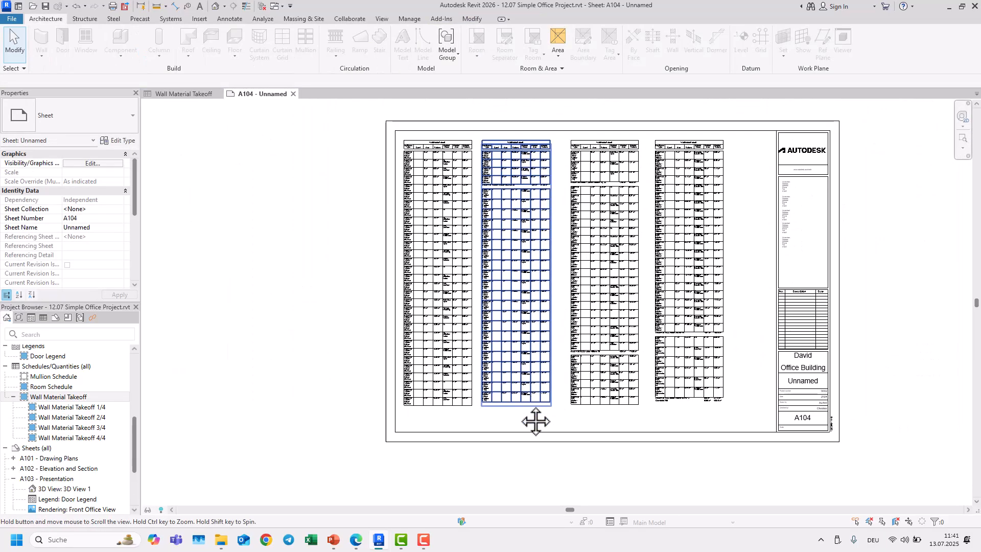
# Step: Respace the four schedule segments evenly across the sheet
pyautogui.moveTo(545, 415); pyautogui.dragTo(493, 439, button='middle')
pyautogui.moveTo(623, 350); pyautogui.dragTo(549, 387, button='middle')
pyautogui.moveTo(639, 315); pyautogui.dragTo(381, 296)
pyautogui.click(432, 163)
pyautogui.moveTo(500, 239); pyautogui.dragTo(470, 224, button='middle')
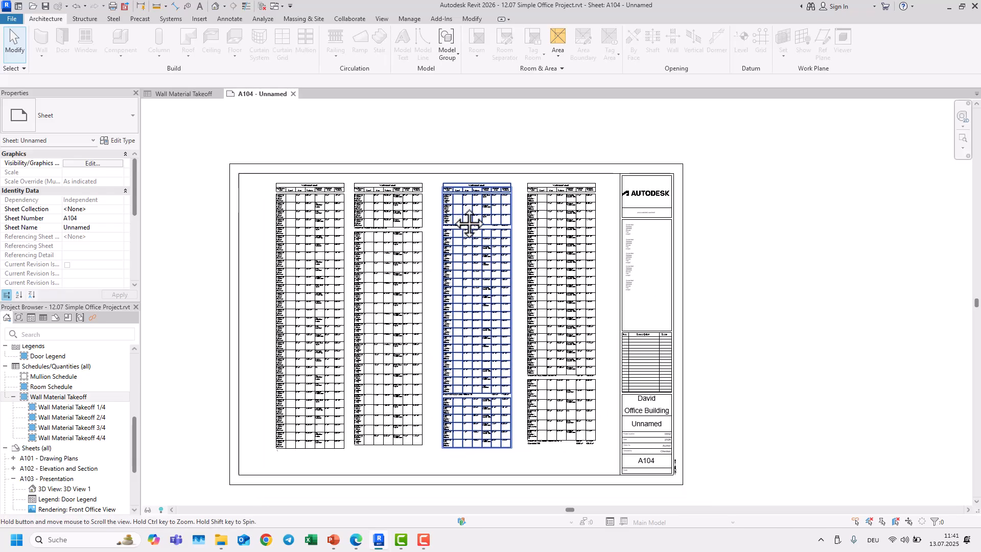
# Step: Widen the schedule's Family and Type column
pyautogui.scroll(8, 288, 240)
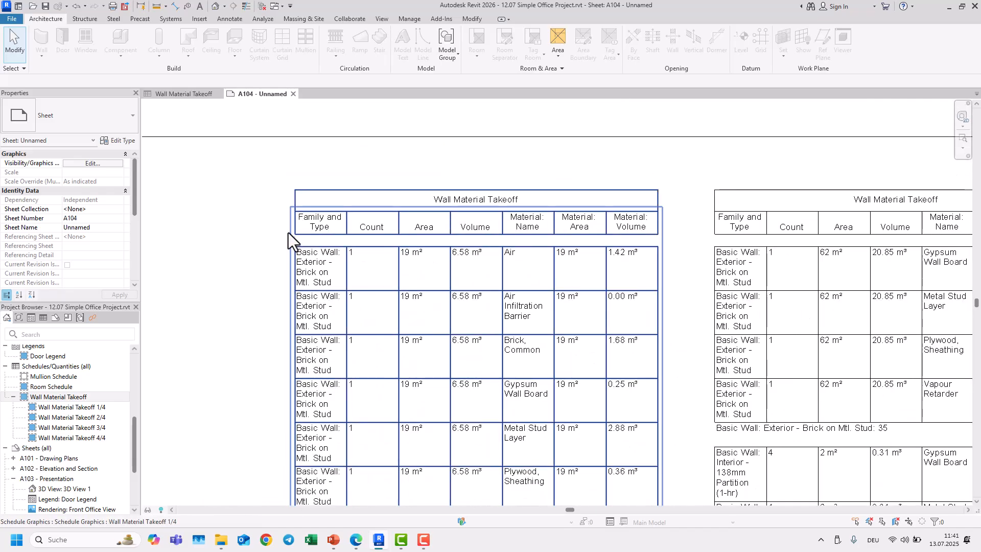
pyautogui.scroll(2, 309, 266)
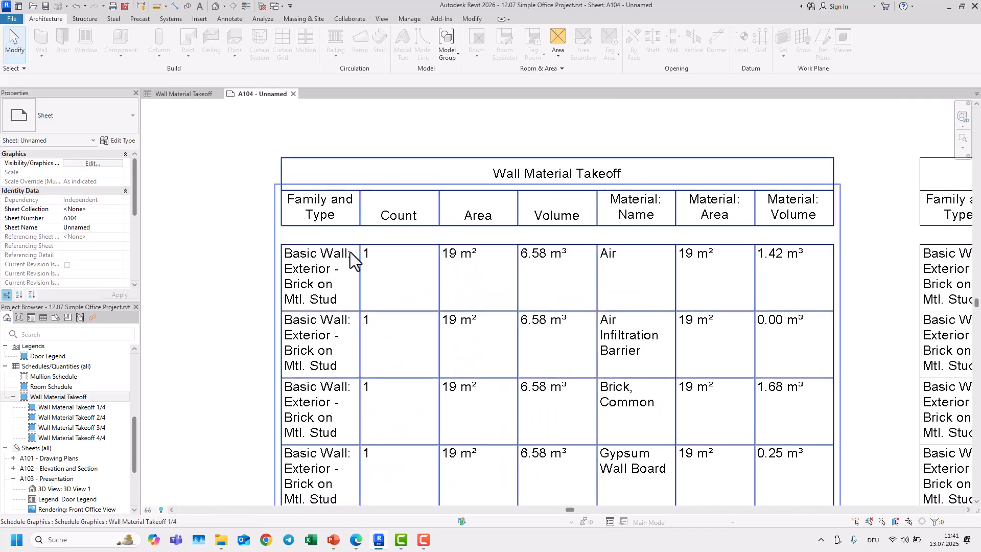
pyautogui.click(370, 256)
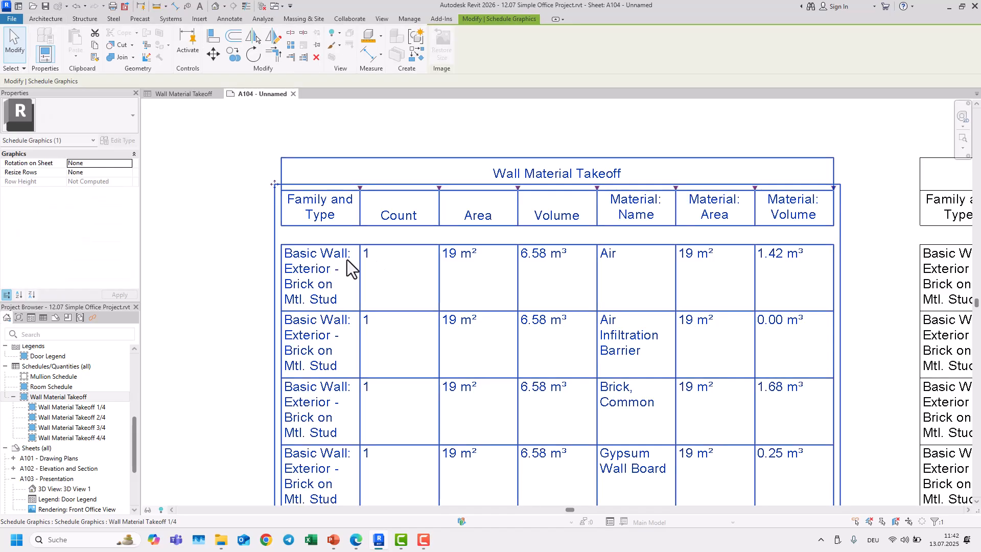
pyautogui.moveTo(362, 190); pyautogui.dragTo(564, 192)
pyautogui.scroll(-4, 564, 192)
pyautogui.moveTo(449, 213); pyautogui.dragTo(453, 233, button='middle')
pyautogui.scroll(-3, 453, 232)
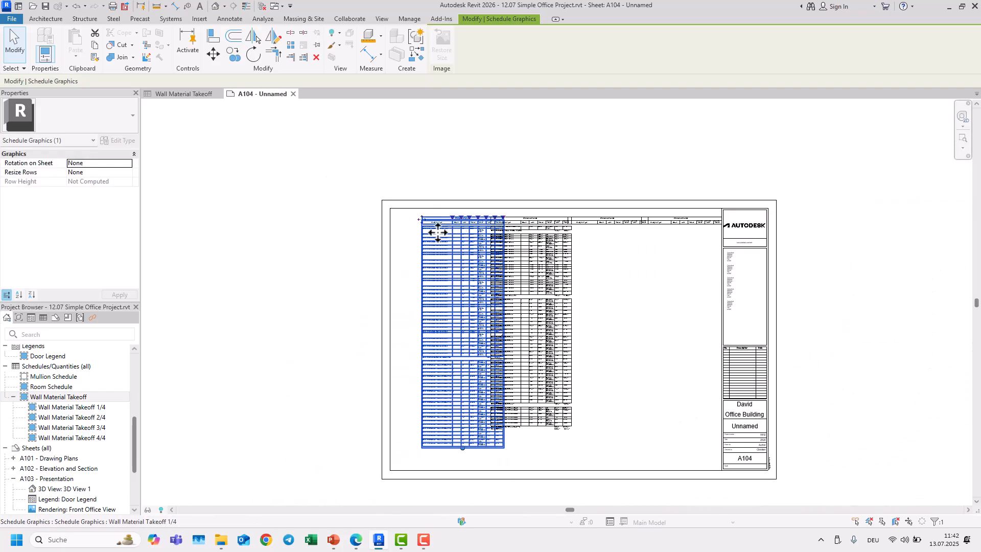
# Step: Move the first schedule segment into the sheet's top-left corner
pyautogui.moveTo(431, 235); pyautogui.dragTo(406, 236)
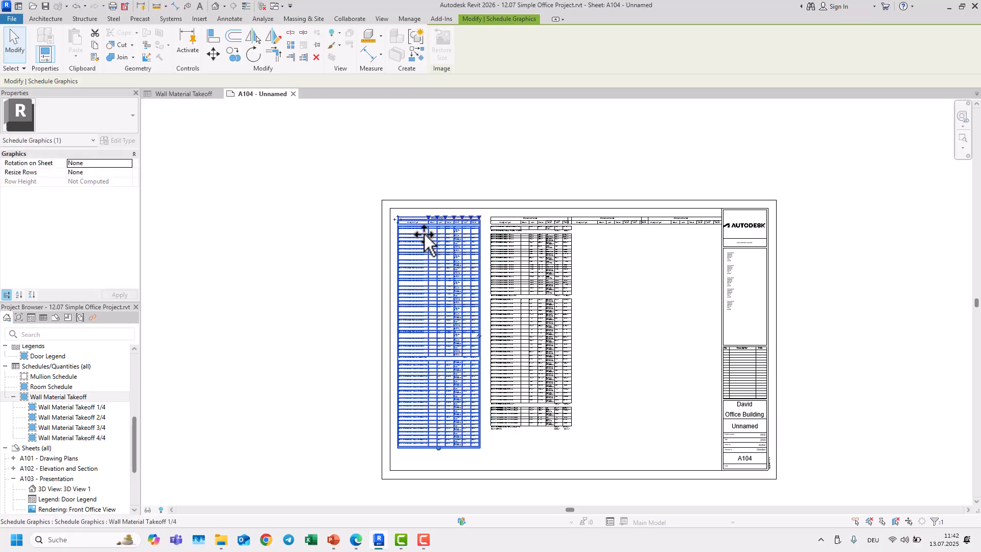
pyautogui.scroll(5, 404, 226)
pyautogui.scroll(-3, 402, 225)
pyautogui.moveTo(574, 246); pyautogui.dragTo(444, 249, button='middle')
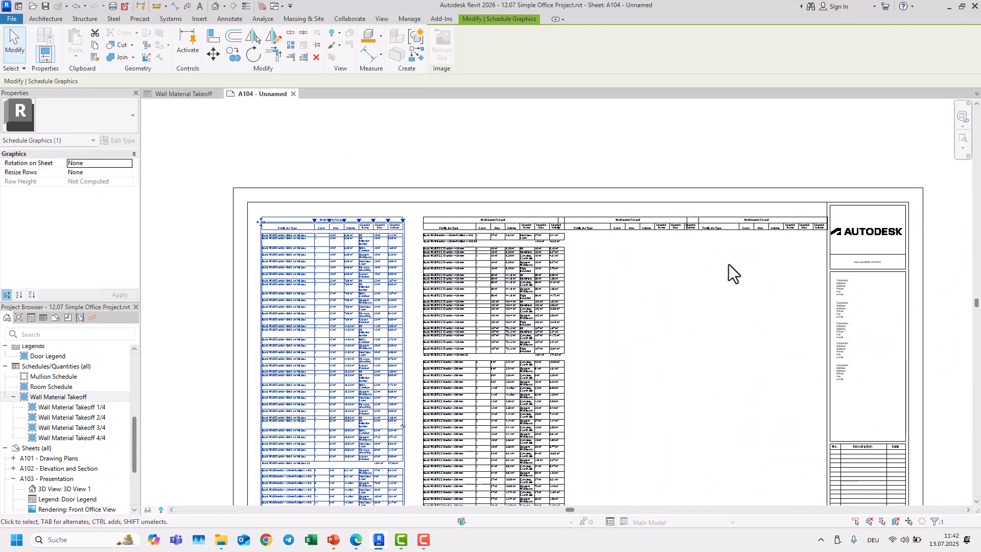
pyautogui.scroll(-1, 643, 286)
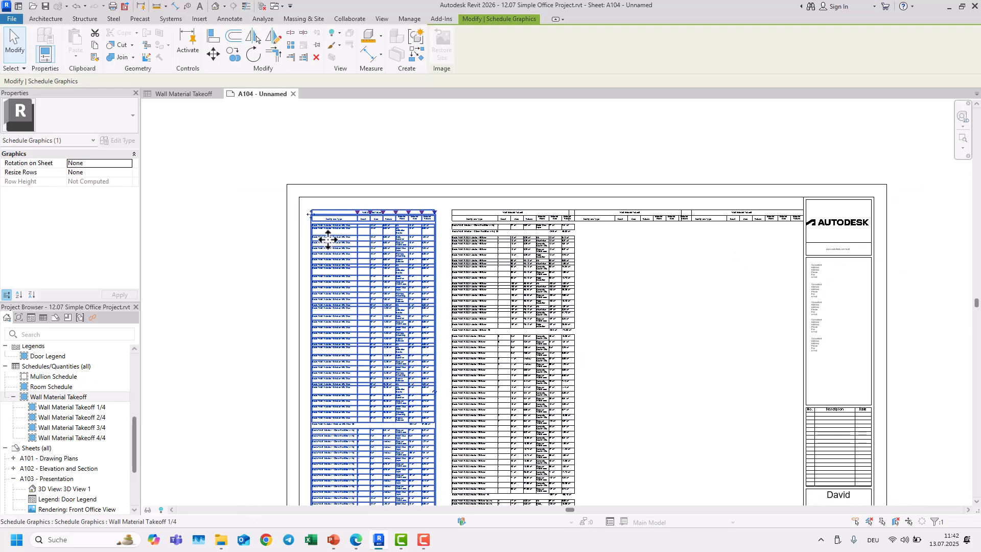
pyautogui.scroll(-3, 361, 382)
pyautogui.moveTo(379, 363); pyautogui.dragTo(366, 283, button='middle')
pyautogui.scroll(1, 350, 414)
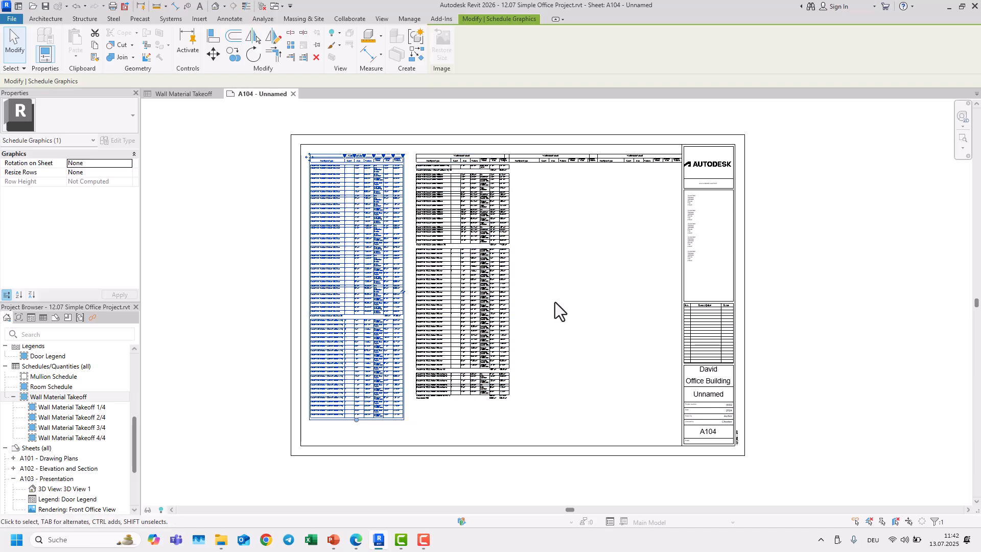
# Step: Select all the schedule segments on the sheet and delete them
pyautogui.click(605, 295)
pyautogui.click(367, 159)
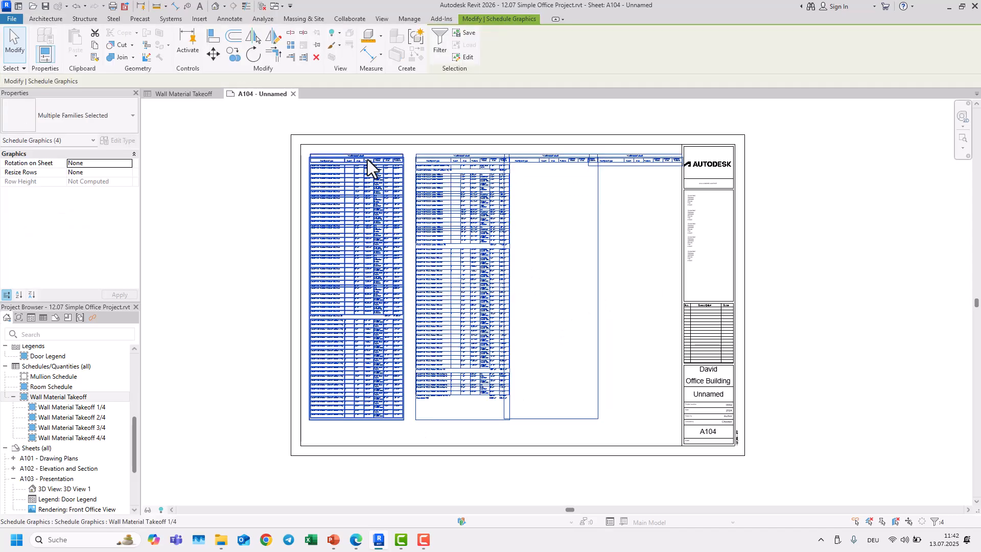
pyautogui.press('Delete')
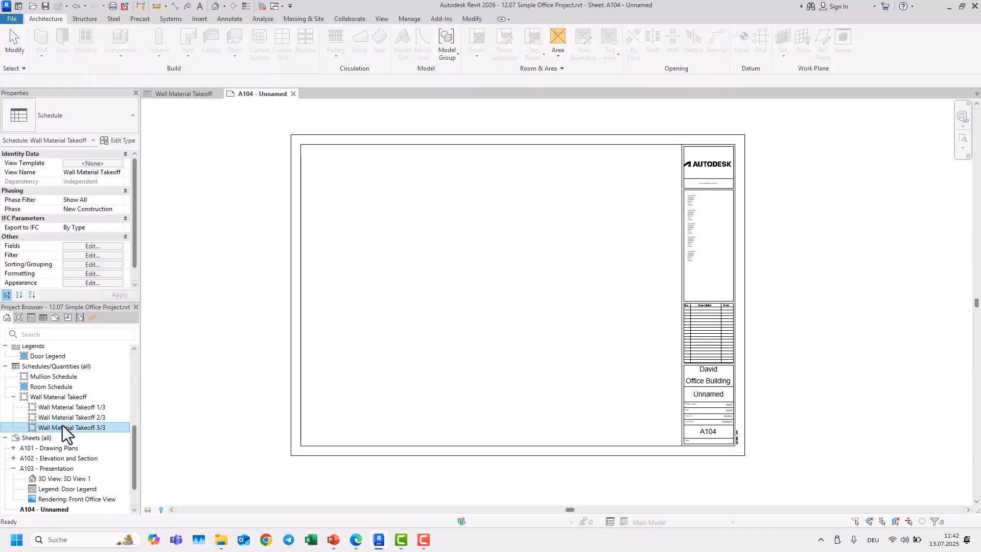
# Step: Place the Wall Material Takeoff schedule on sheet A104 again as a single table
pyautogui.click(61, 417)
pyautogui.press('Delete')
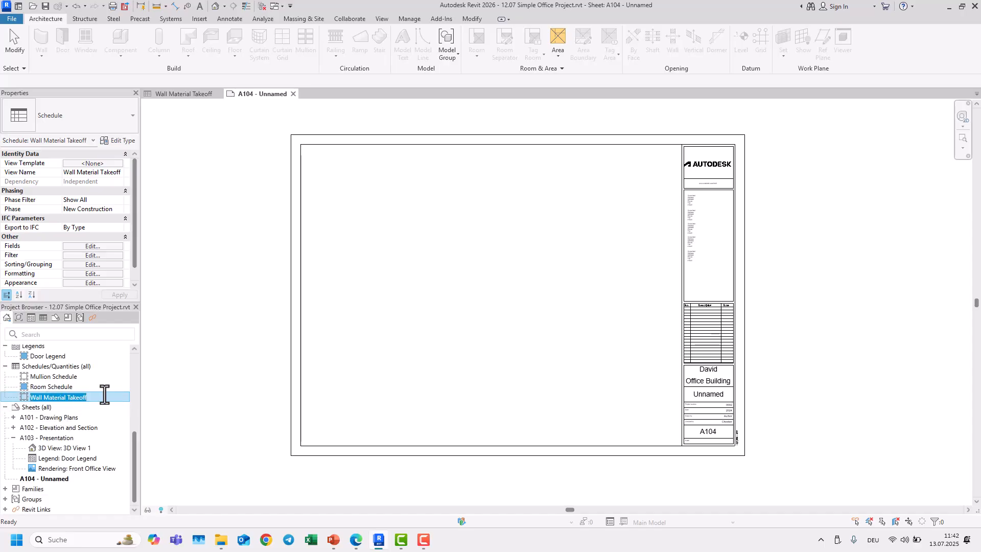
pyautogui.press('Escape')
pyautogui.moveTo(78, 396); pyautogui.dragTo(397, 274)
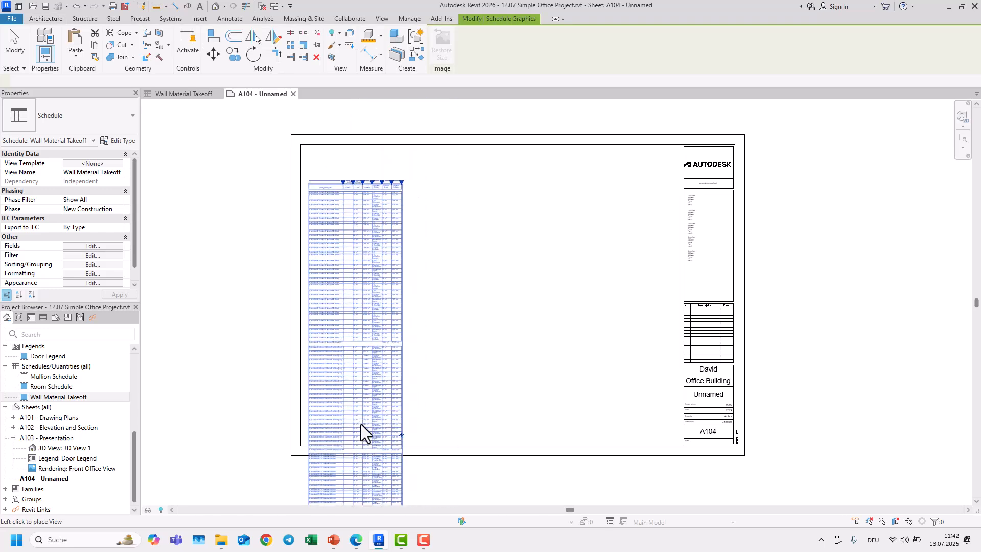
pyautogui.click(364, 413)
# Step: Widen the schedule's Material: Name column
pyautogui.scroll(4, 289, 195)
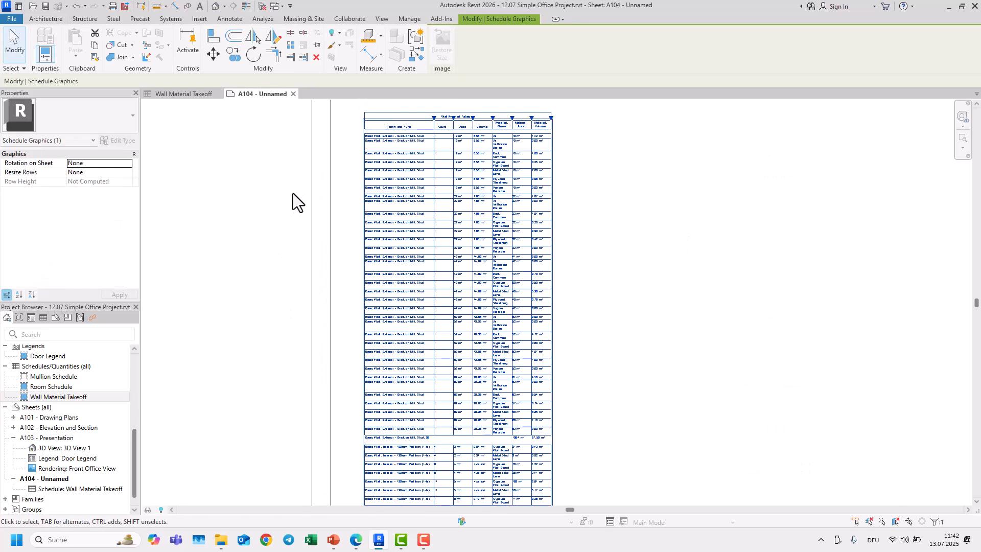
pyautogui.scroll(4, 409, 252)
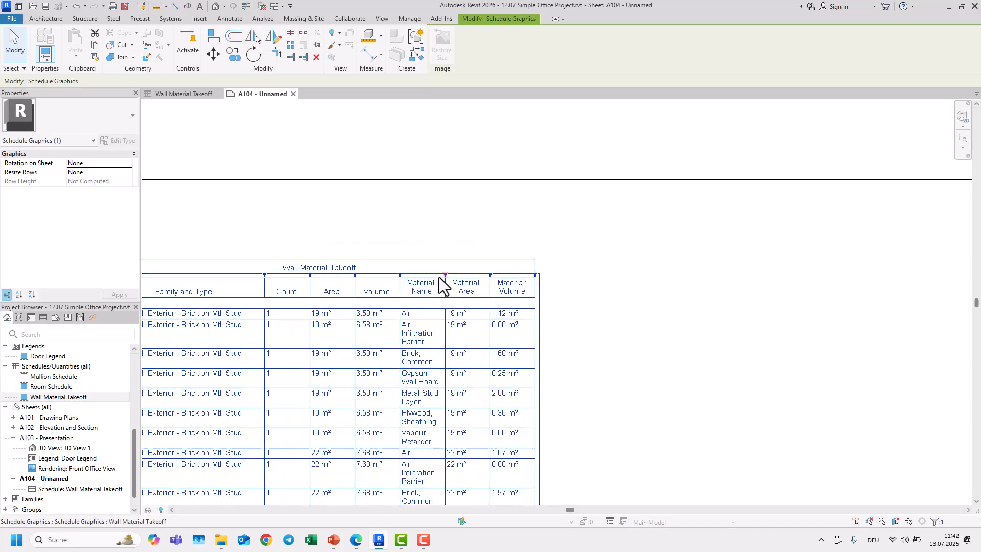
pyautogui.moveTo(446, 276); pyautogui.dragTo(486, 276)
# Step: Move the schedule to the sheet's top-left corner
pyautogui.scroll(-1, 462, 226)
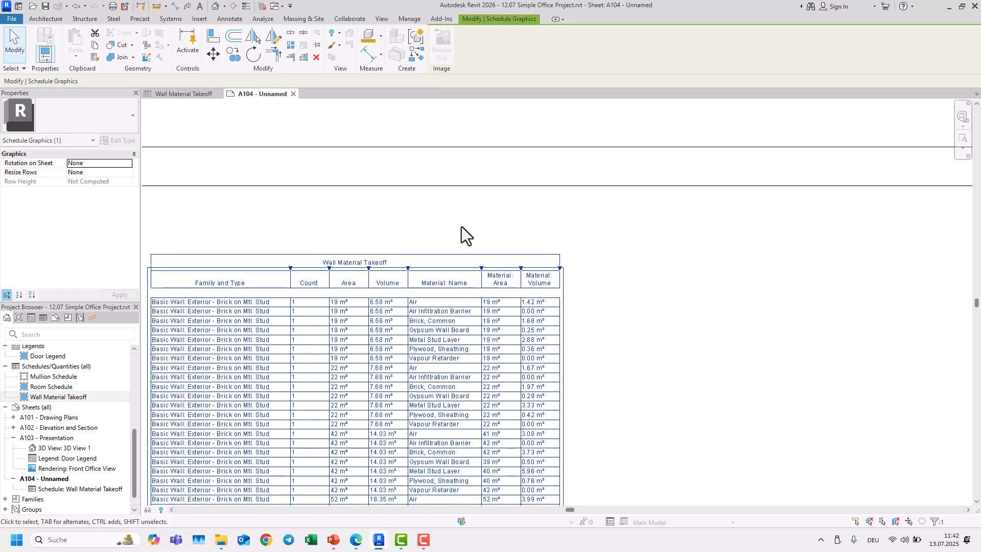
pyautogui.scroll(-1, 461, 226)
pyautogui.moveTo(427, 323); pyautogui.dragTo(468, 265, button='middle')
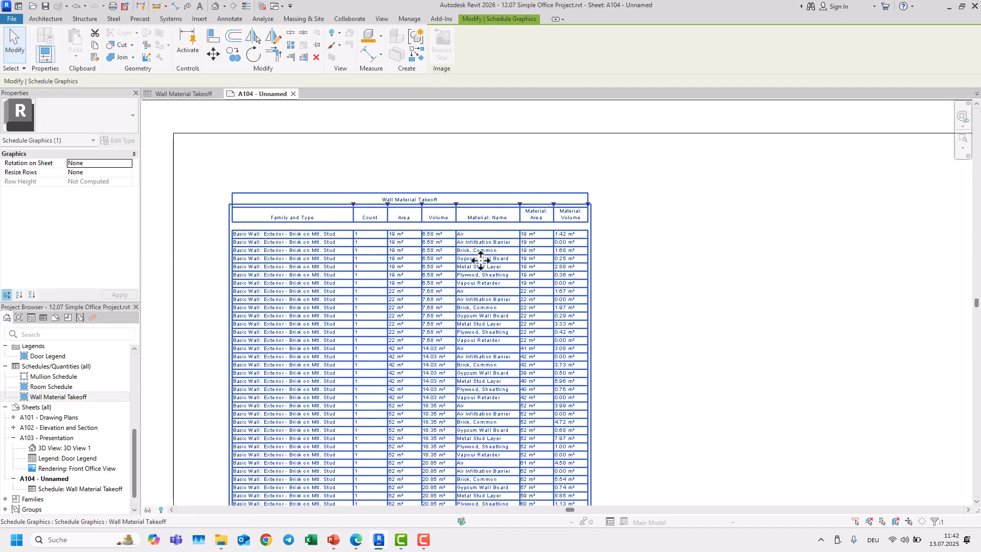
pyautogui.scroll(-1, 343, 291)
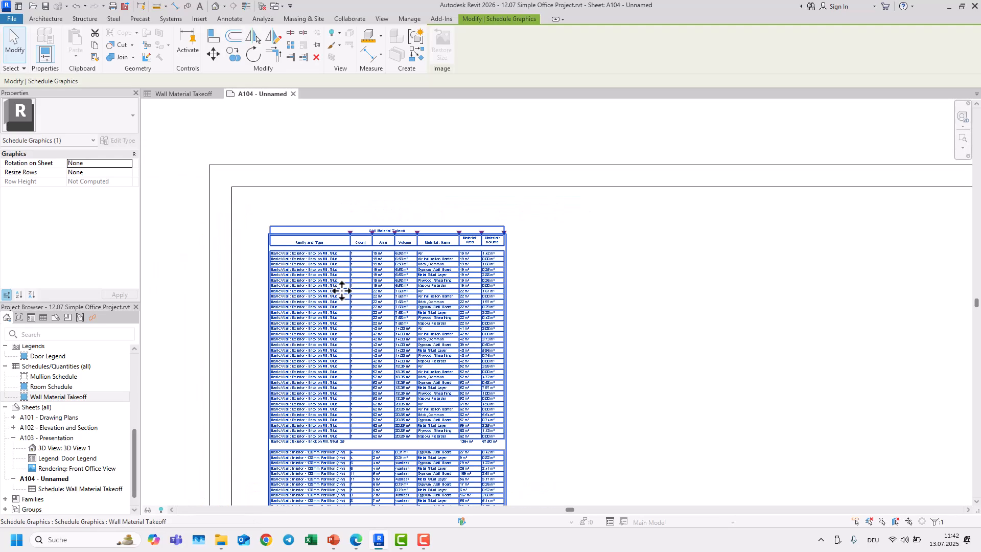
pyautogui.scroll(-3, 337, 307)
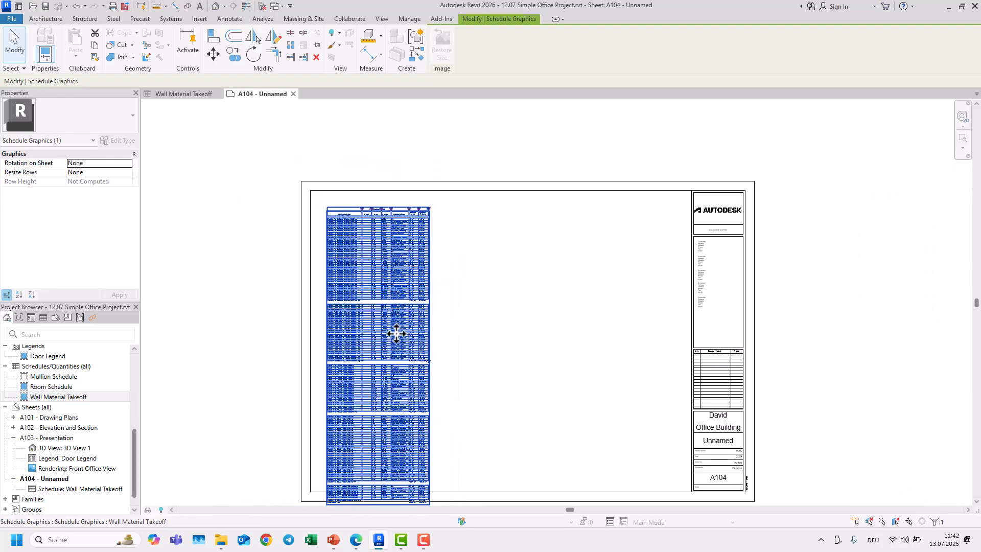
pyautogui.scroll(2, 368, 223)
pyautogui.scroll(-1, 360, 202)
pyautogui.scroll(-2, 498, 285)
pyautogui.moveTo(499, 284); pyautogui.dragTo(464, 211, button='middle')
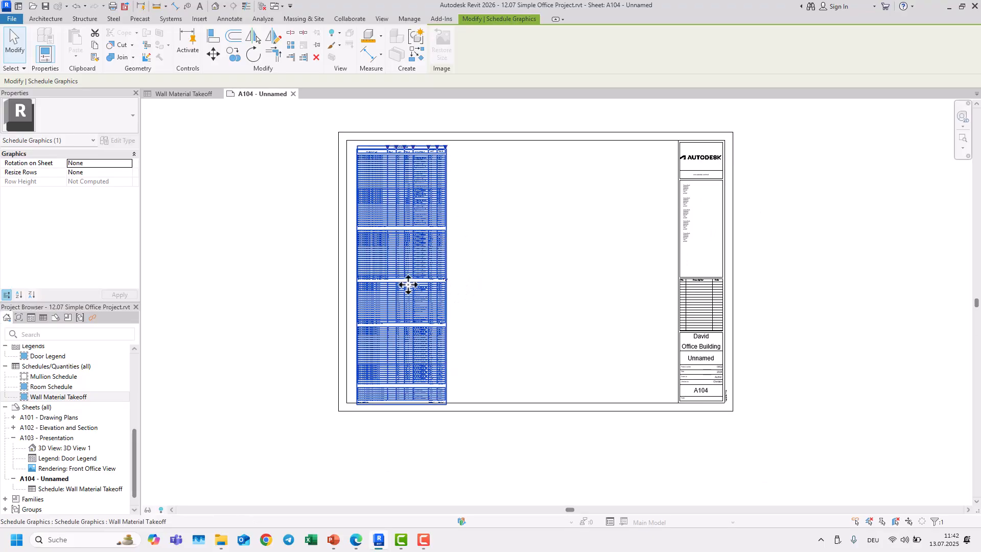
# Step: Zoom in and examine the schedule's column layout on the sheet
pyautogui.click(480, 289)
pyautogui.moveTo(486, 295); pyautogui.dragTo(506, 358, button='middle')
pyautogui.scroll(5, 387, 236)
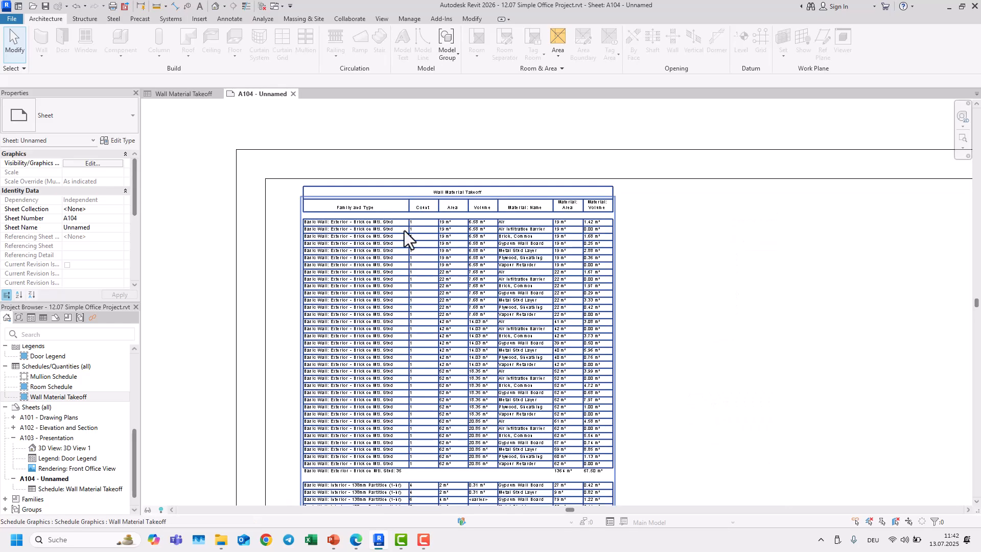
pyautogui.scroll(-3, 631, 327)
pyautogui.moveTo(631, 328); pyautogui.dragTo(580, 272, button='middle')
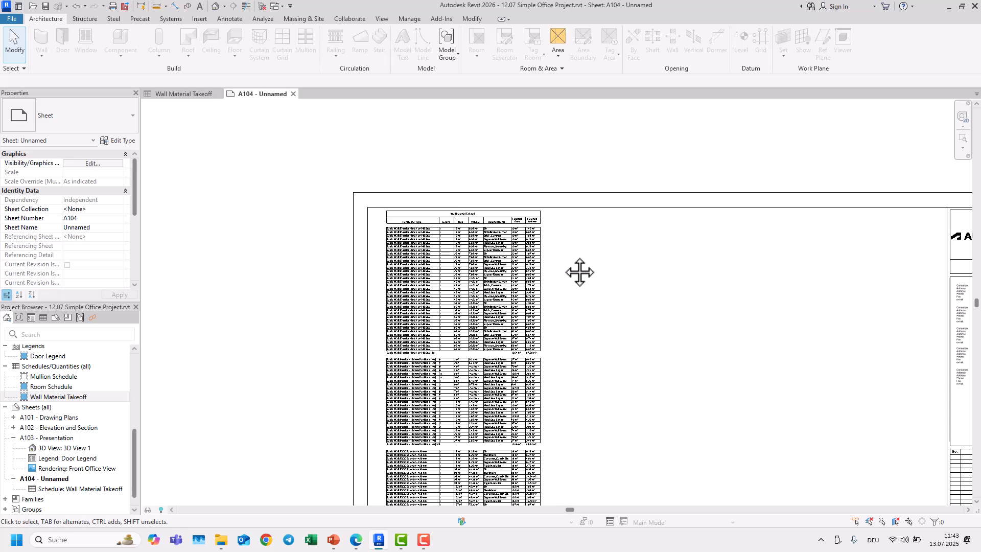
pyautogui.scroll(3, 403, 251)
pyautogui.scroll(-1, 462, 288)
pyautogui.moveTo(462, 288); pyautogui.dragTo(352, 309, button='middle')
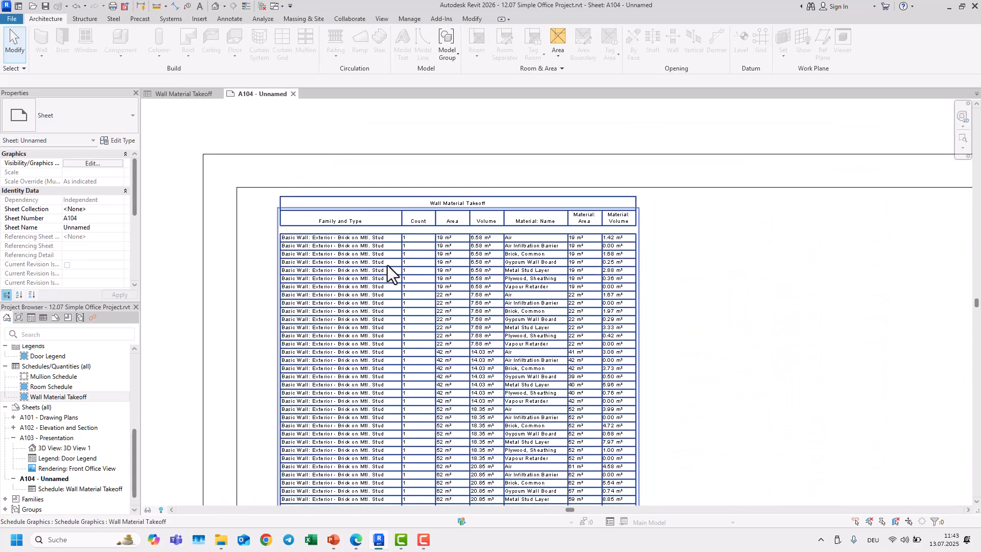
pyautogui.scroll(3, 388, 279)
pyautogui.moveTo(475, 305); pyautogui.dragTo(532, 312, button='middle')
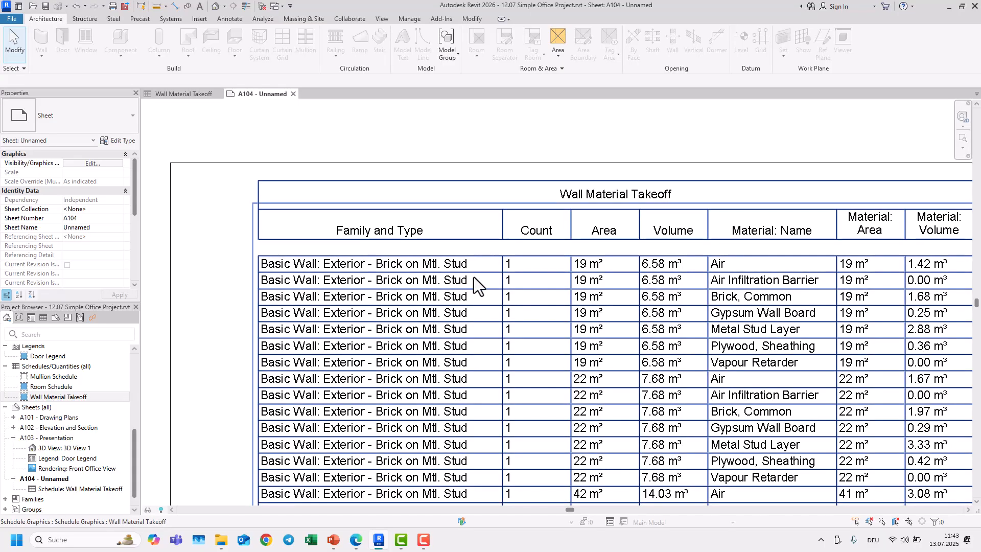
pyautogui.scroll(-3, 474, 278)
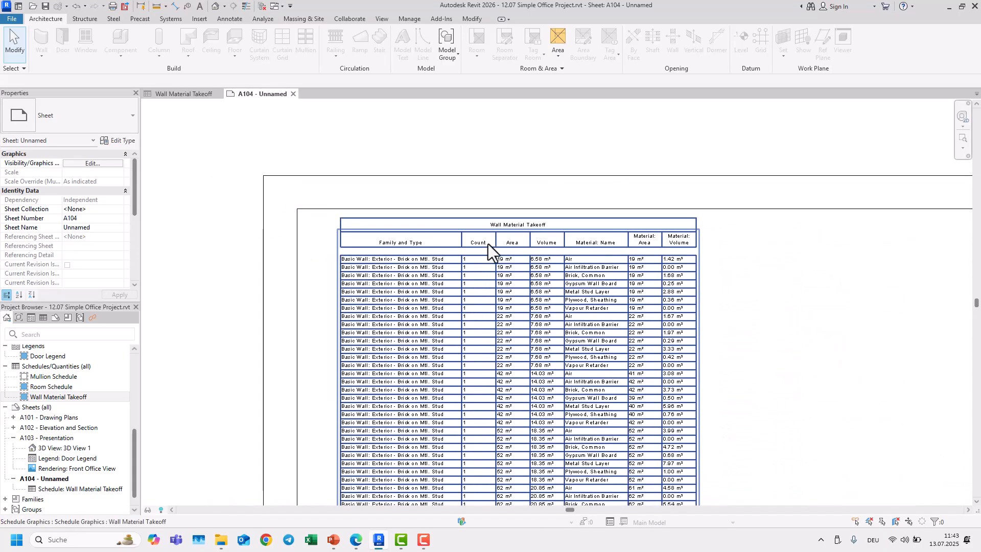
# Step: Narrow the schedule's Count column
pyautogui.click(488, 243)
pyautogui.scroll(2, 498, 231)
pyautogui.moveTo(497, 225); pyautogui.dragTo(476, 225)
pyautogui.scroll(-2, 490, 281)
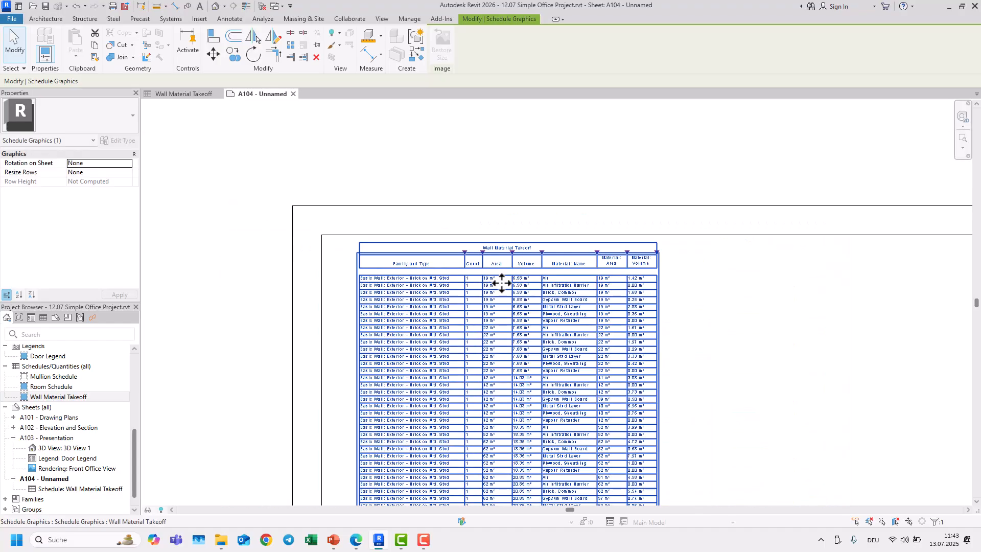
# Step: Widen the schedule's Material: Area and Material: Volume columns on the sheet
pyautogui.scroll(4, 613, 247)
pyautogui.moveTo(608, 234); pyautogui.dragTo(594, 233)
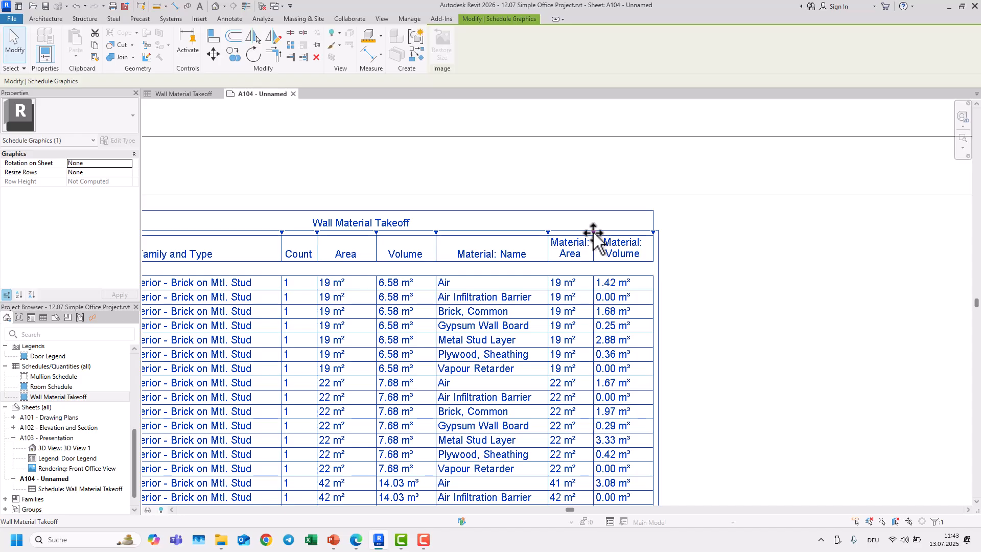
pyautogui.scroll(-3, 639, 276)
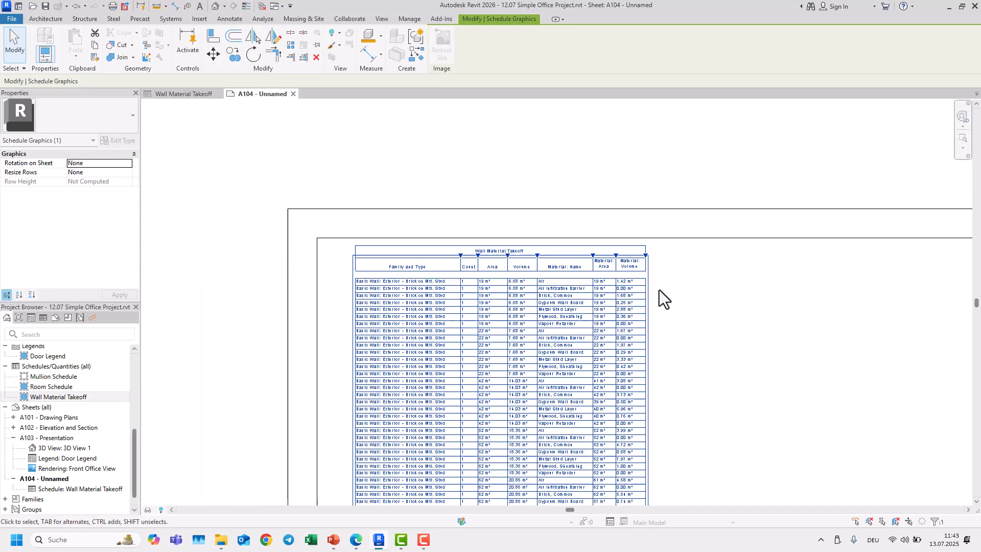
pyautogui.scroll(5, 636, 203)
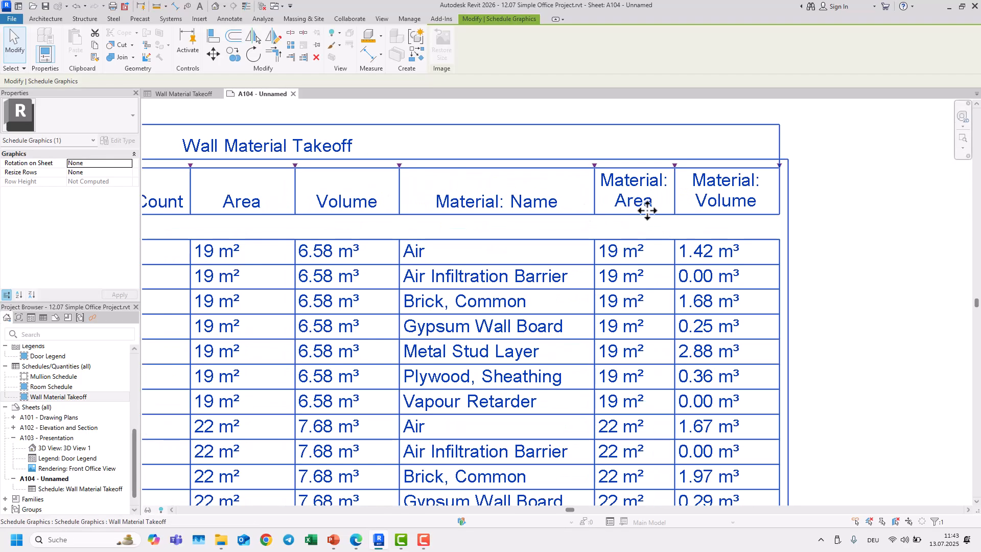
pyautogui.moveTo(675, 169); pyautogui.dragTo(717, 168)
pyautogui.moveTo(827, 175); pyautogui.dragTo(870, 167)
pyautogui.click(911, 201)
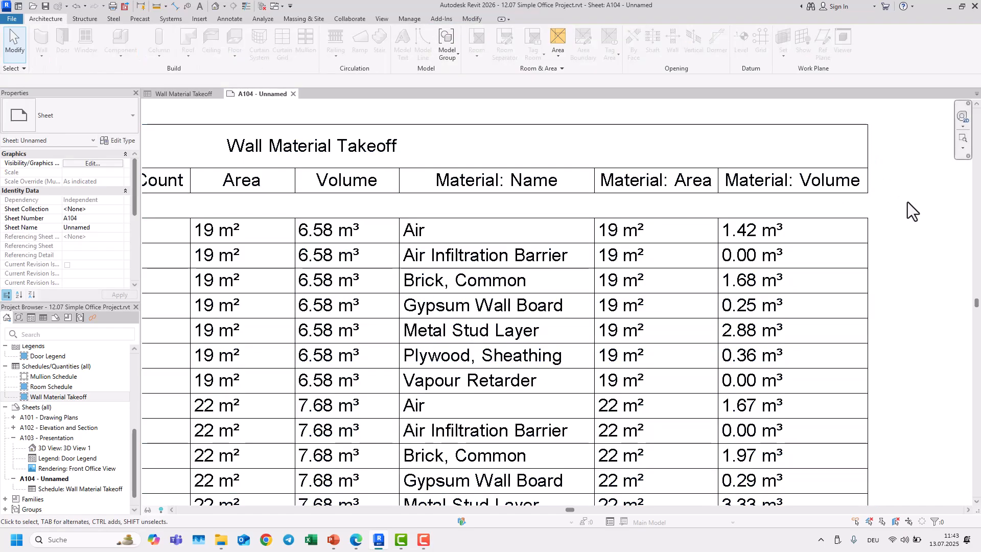
# Step: Examine the schedule's full length and layout on the sheet
pyautogui.scroll(-2, 885, 224)
pyautogui.moveTo(902, 244); pyautogui.dragTo(870, 233, button='middle')
pyautogui.scroll(-3, 613, 256)
pyautogui.moveTo(613, 260); pyautogui.dragTo(541, 158, button='middle')
pyautogui.scroll(-3, 554, 276)
pyautogui.moveTo(590, 347); pyautogui.dragTo(542, 278, button='middle')
pyautogui.moveTo(618, 215); pyautogui.dragTo(619, 309, button='middle')
pyautogui.scroll(7, 474, 271)
pyautogui.moveTo(483, 225); pyautogui.dragTo(445, 300, button='middle')
pyautogui.scroll(-6, 612, 314)
pyautogui.moveTo(637, 307); pyautogui.dragTo(443, 199, button='middle')
pyautogui.scroll(6, 432, 298)
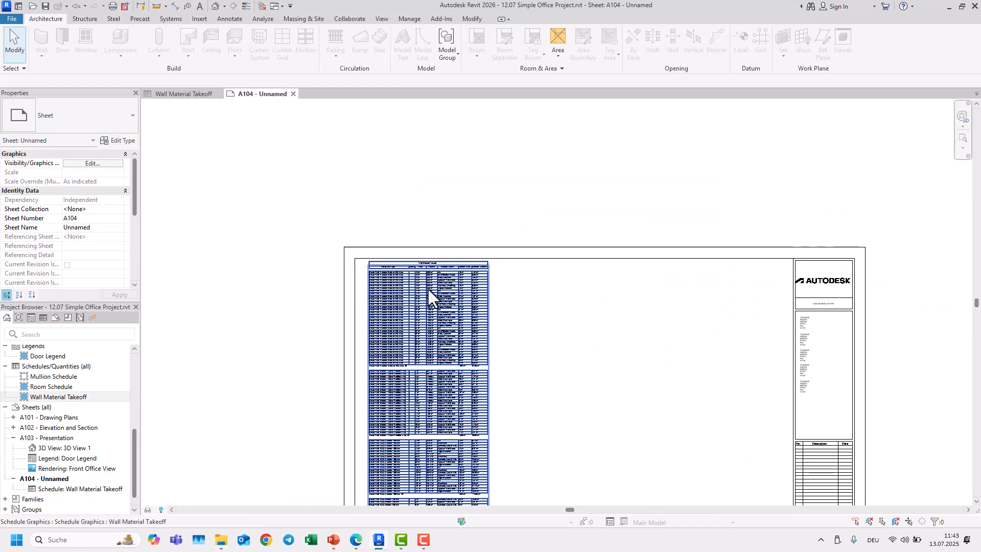
pyautogui.scroll(-1, 438, 314)
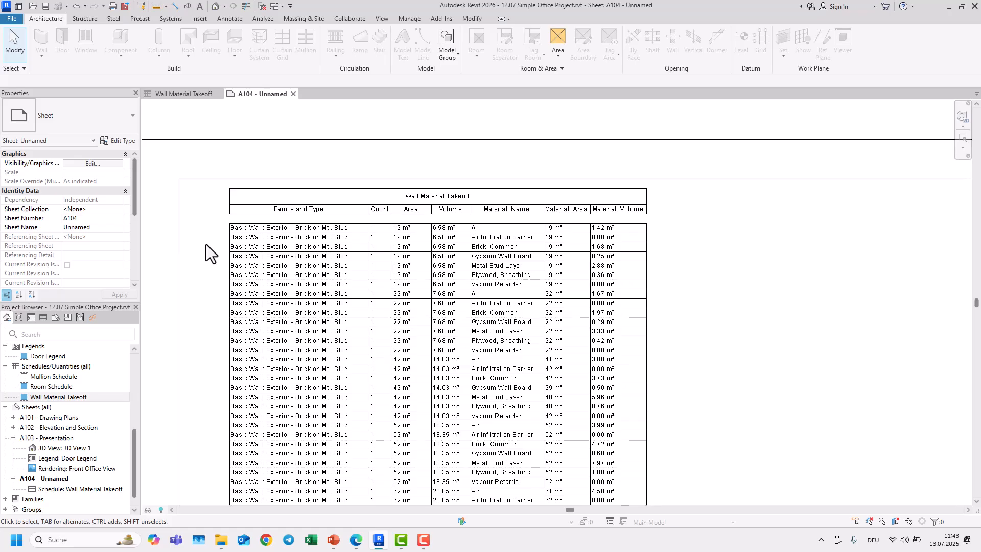
pyautogui.scroll(-1, 206, 244)
pyautogui.scroll(-2, 206, 244)
pyautogui.moveTo(222, 257); pyautogui.dragTo(245, 225, button='middle')
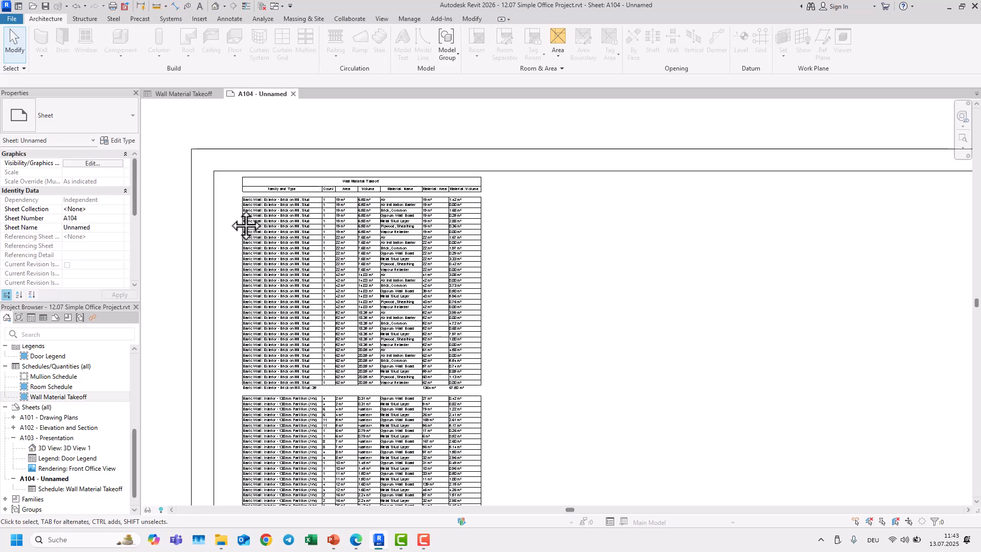
pyautogui.scroll(3, 245, 226)
pyautogui.moveTo(230, 220); pyautogui.dragTo(282, 279, button='middle')
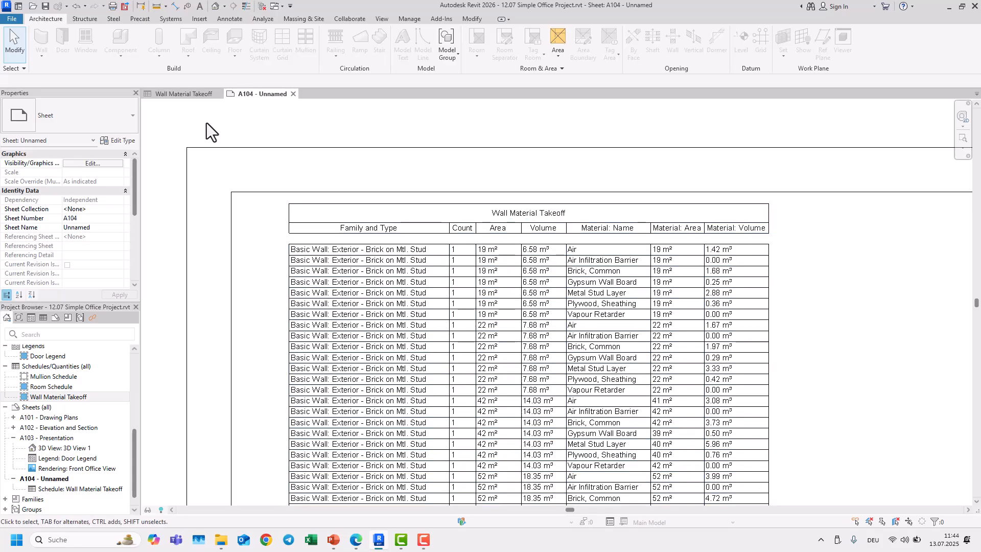
pyautogui.click(201, 95)
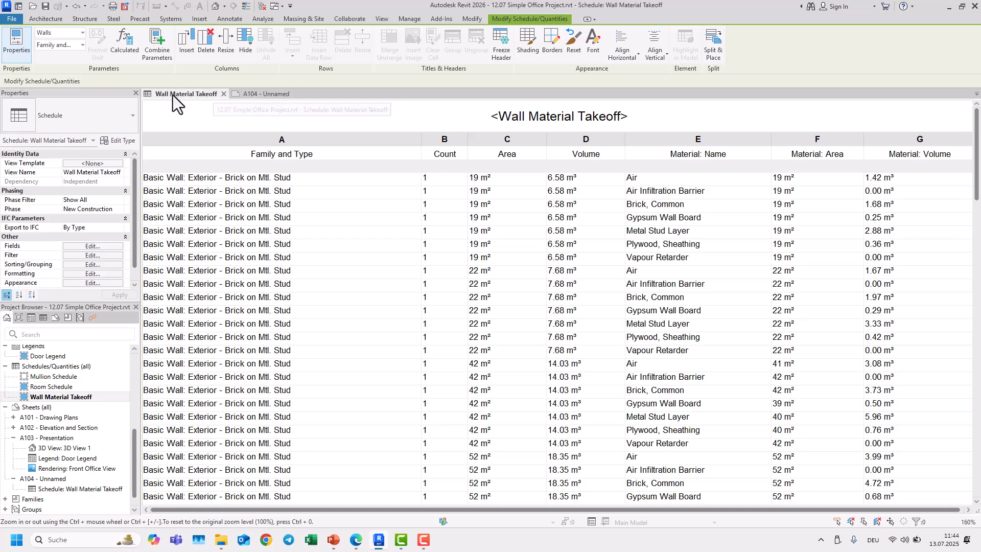
pyautogui.write('wt')
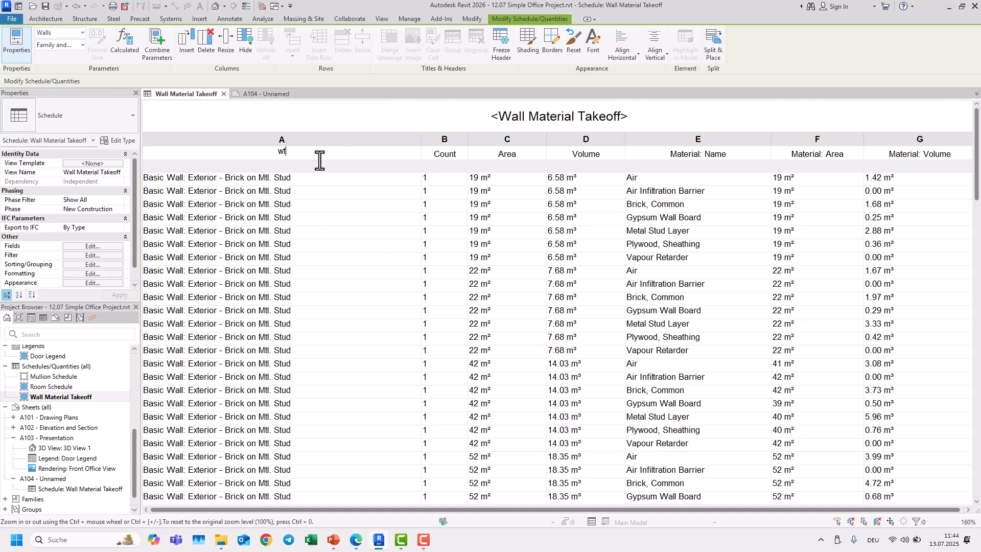
pyautogui.press('Return')
pyautogui.click(294, 152)
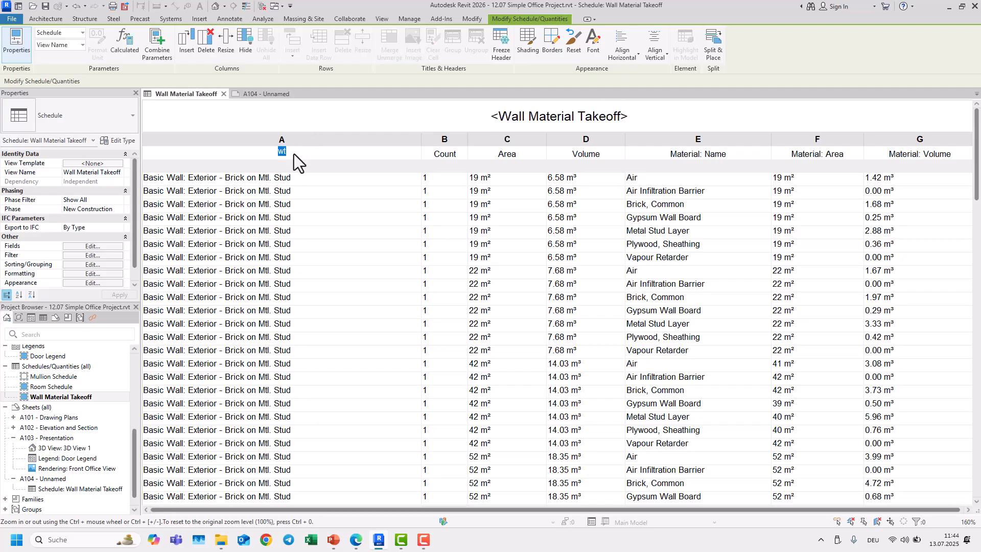
pyautogui.click(317, 127)
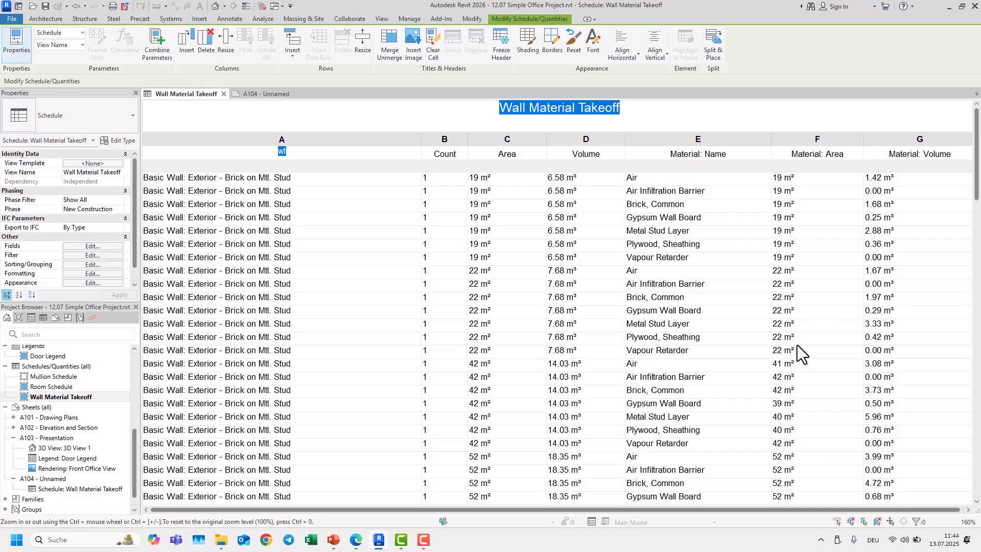
pyautogui.click(873, 540)
pyautogui.click(844, 419)
pyautogui.press('Home')
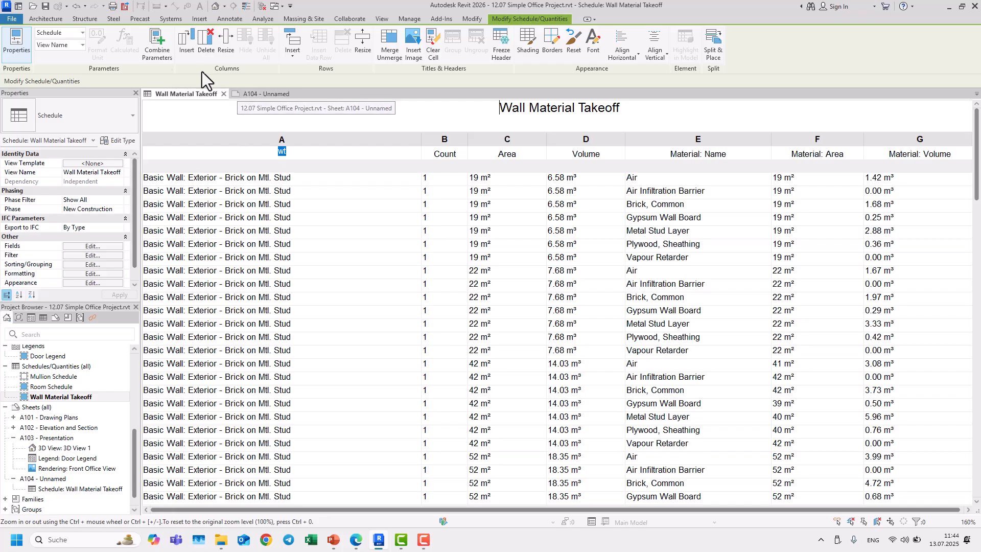
pyautogui.click(75, 5)
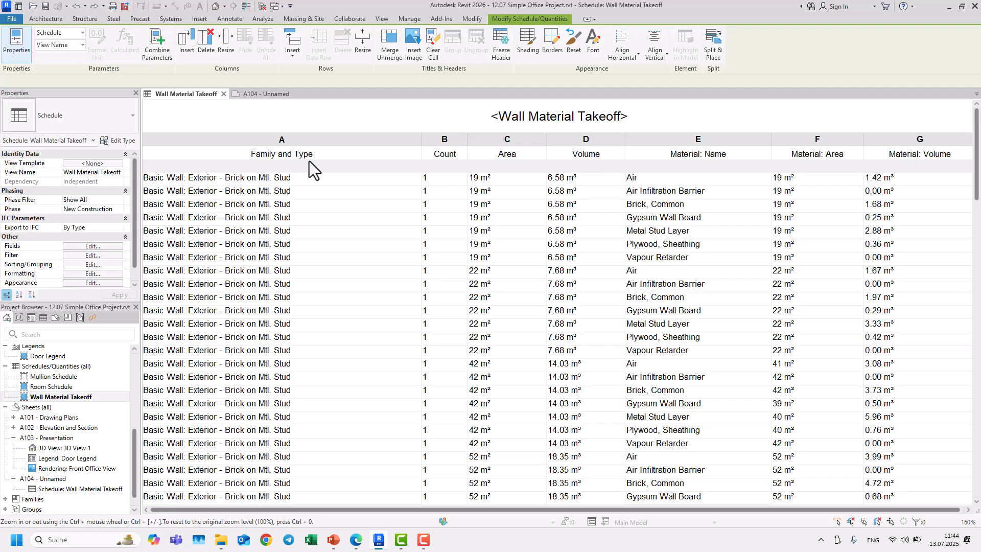
# Step: Tile the A104 sheet and Wall Material Takeoff schedule views side by side
pyautogui.click(277, 94)
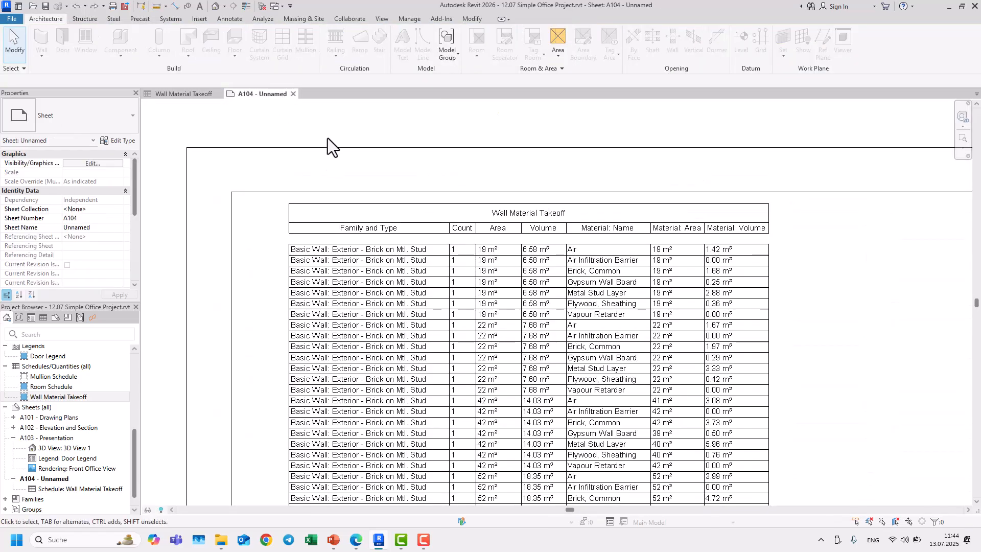
pyautogui.press('w')
pyautogui.press('t')
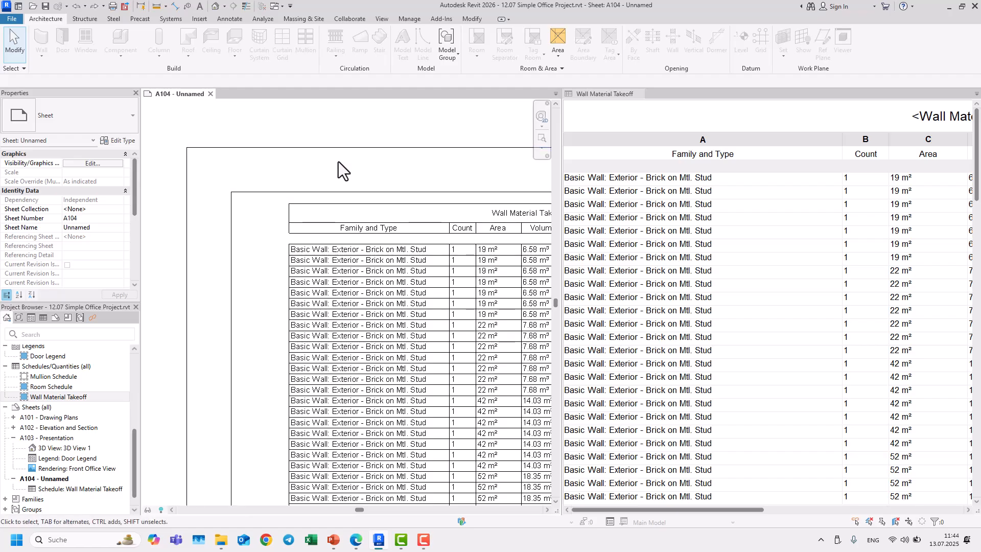
# Step: Review the schedule's Appearance settings and close them without changes
pyautogui.scroll(-6, 378, 198)
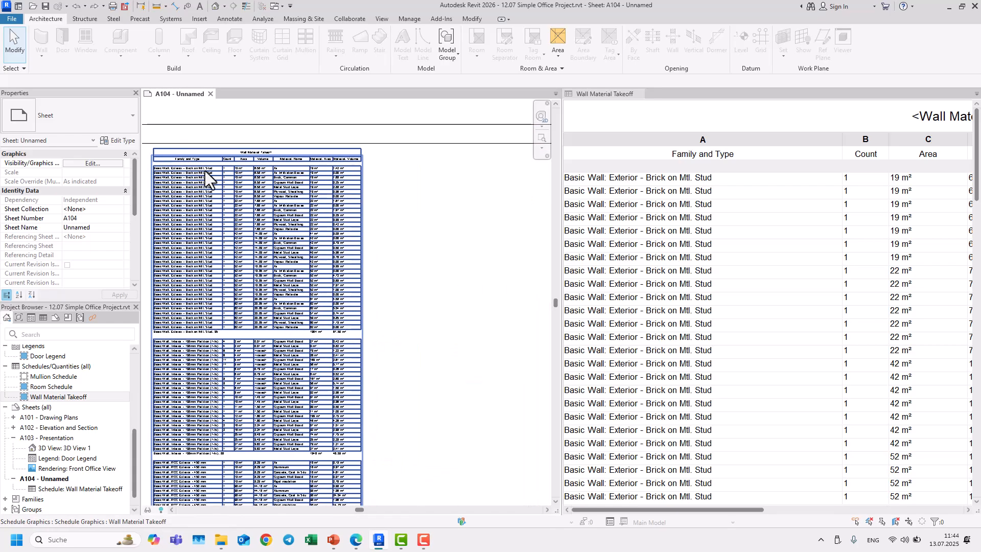
pyautogui.scroll(-5, 684, 219)
pyautogui.scroll(5, 697, 219)
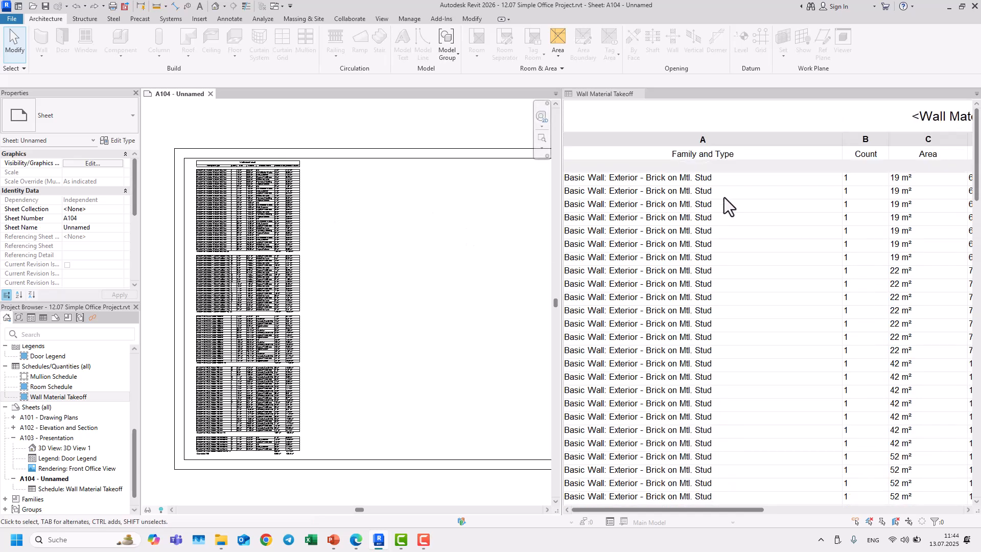
pyautogui.click(740, 118)
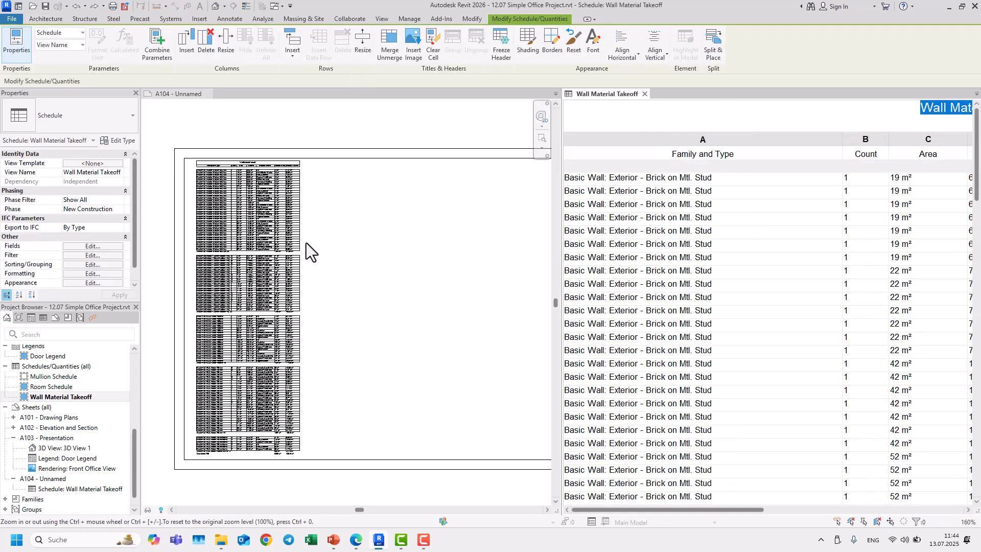
pyautogui.click(77, 283)
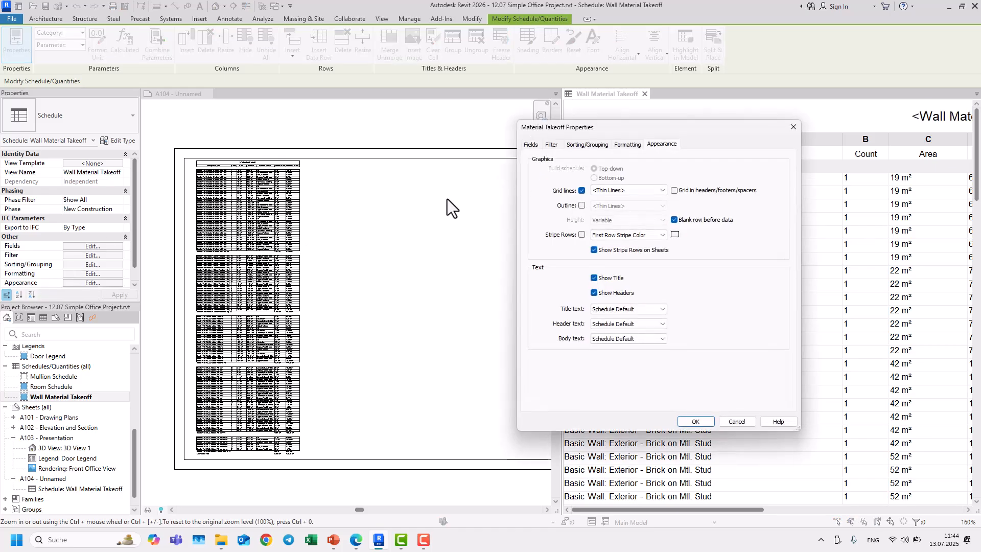
pyautogui.moveTo(612, 129); pyautogui.dragTo(529, 127)
pyautogui.moveTo(486, 128); pyautogui.dragTo(495, 132)
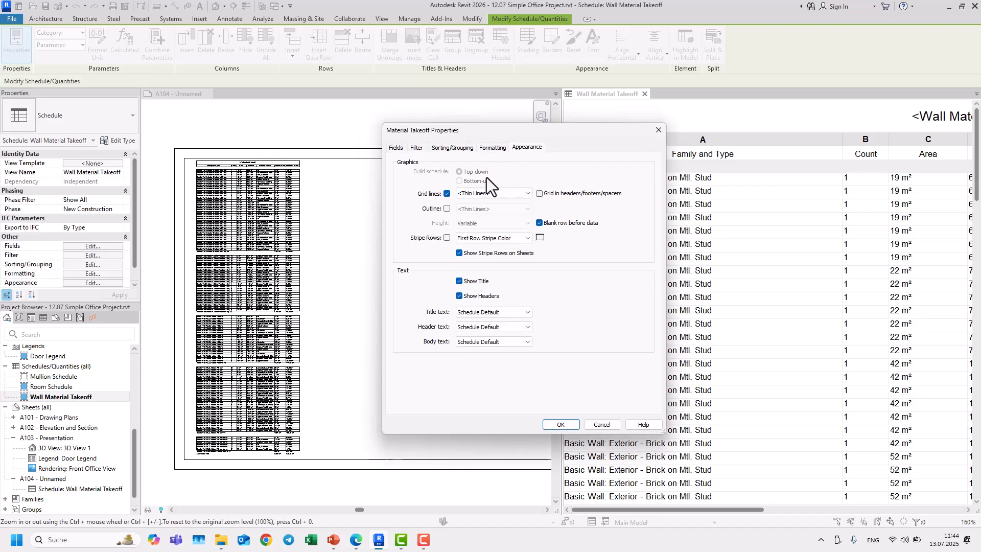
pyautogui.click(658, 130)
# Step: Turn off the schedule's grid lines in its Appearance settings
pyautogui.scroll(5, 183, 205)
pyautogui.press('Escape')
pyautogui.moveTo(206, 214); pyautogui.dragTo(170, 336, button='middle')
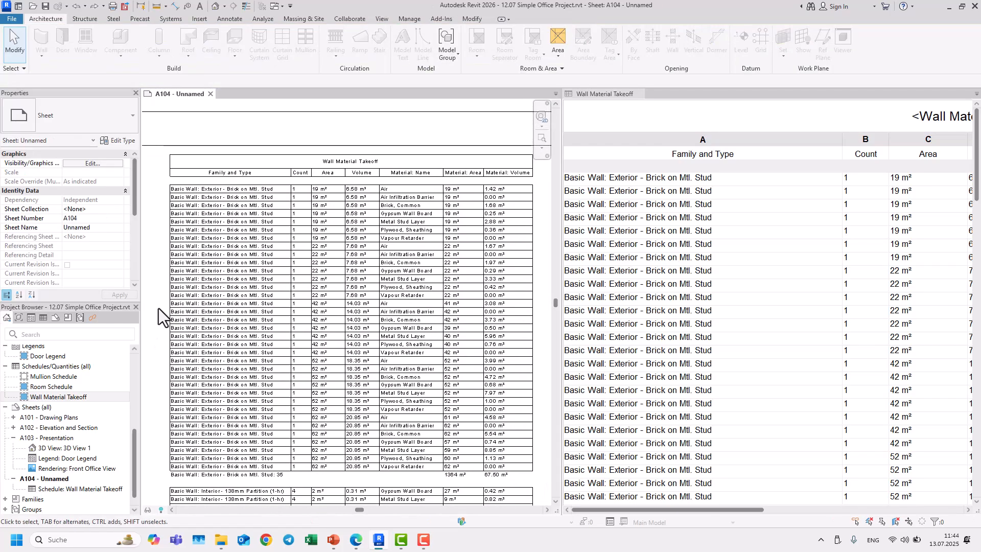
pyautogui.scroll(-2, 158, 308)
pyautogui.scroll(2, 168, 269)
pyautogui.moveTo(168, 275); pyautogui.dragTo(188, 270, button='middle')
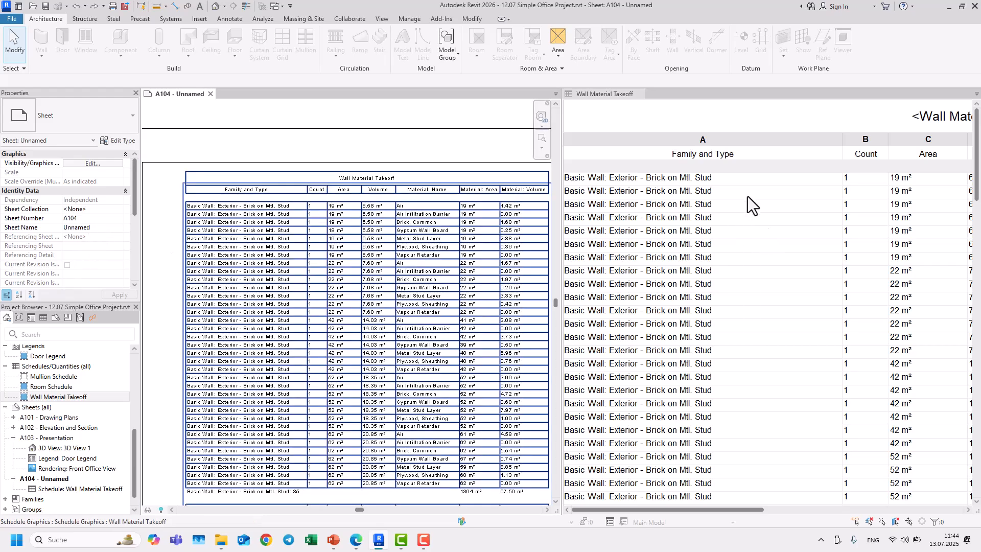
pyautogui.click(748, 130)
pyautogui.click(78, 283)
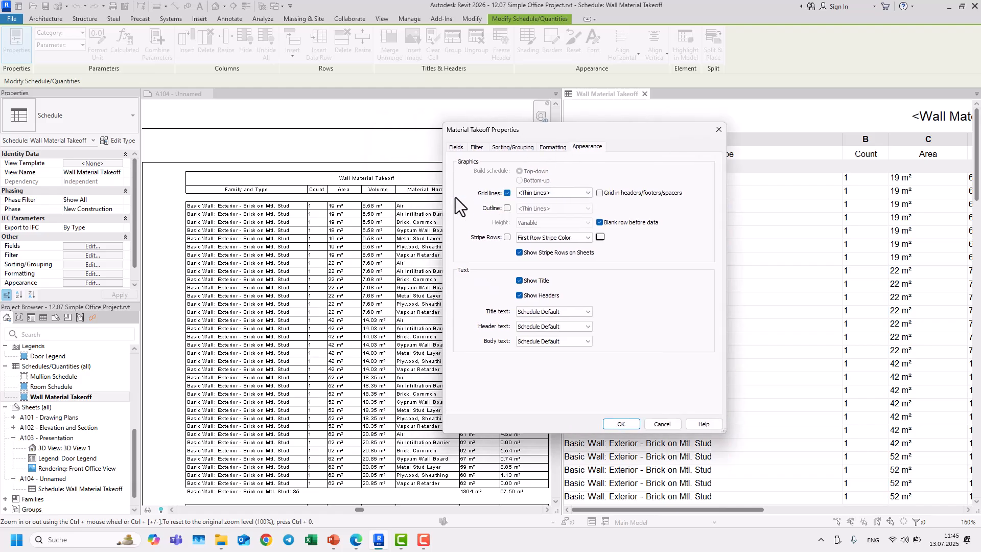
pyautogui.click(506, 194)
pyautogui.click(619, 424)
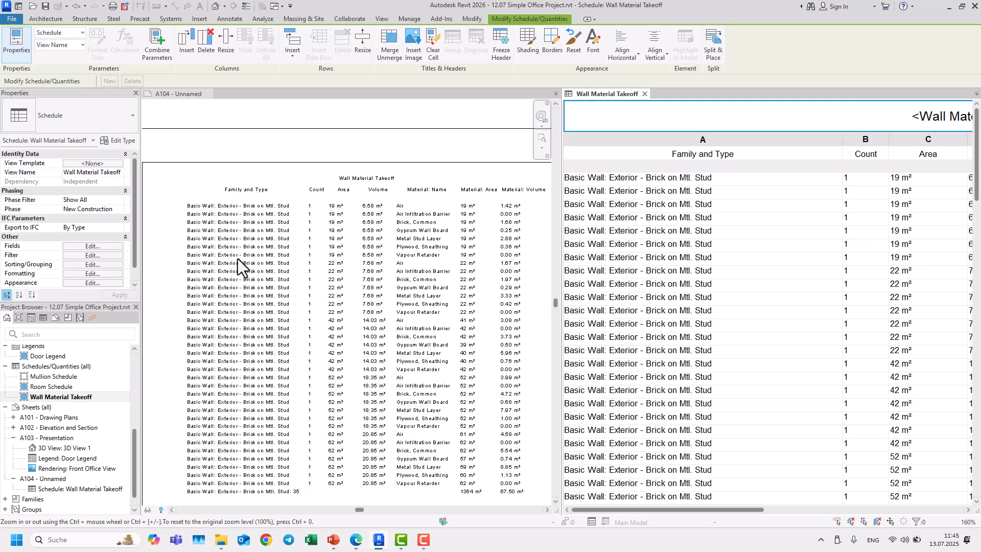
# Step: Turn the schedule's grid lines back on with the <Beyond> line style
pyautogui.scroll(1, 274, 223)
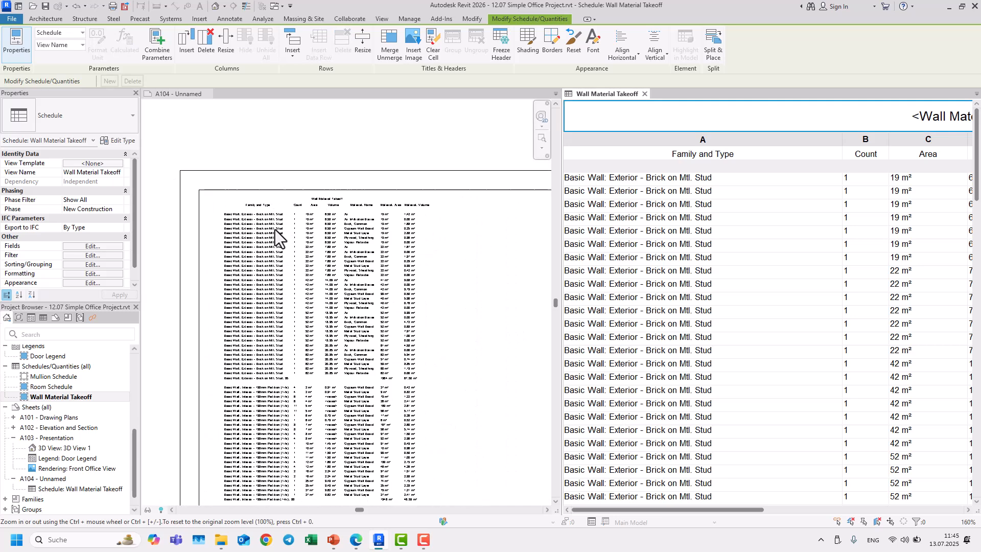
pyautogui.click(89, 283)
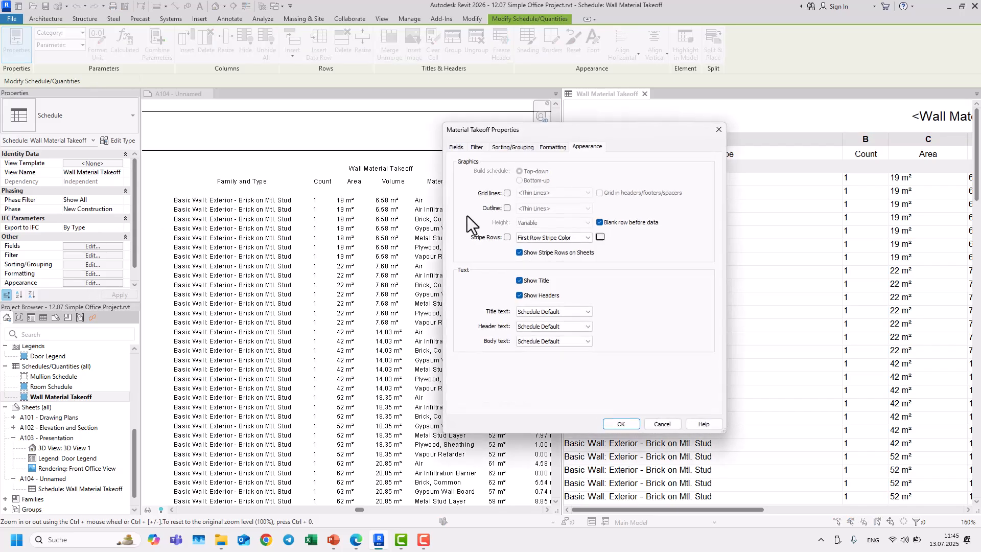
pyautogui.click(507, 194)
pyautogui.click(557, 194)
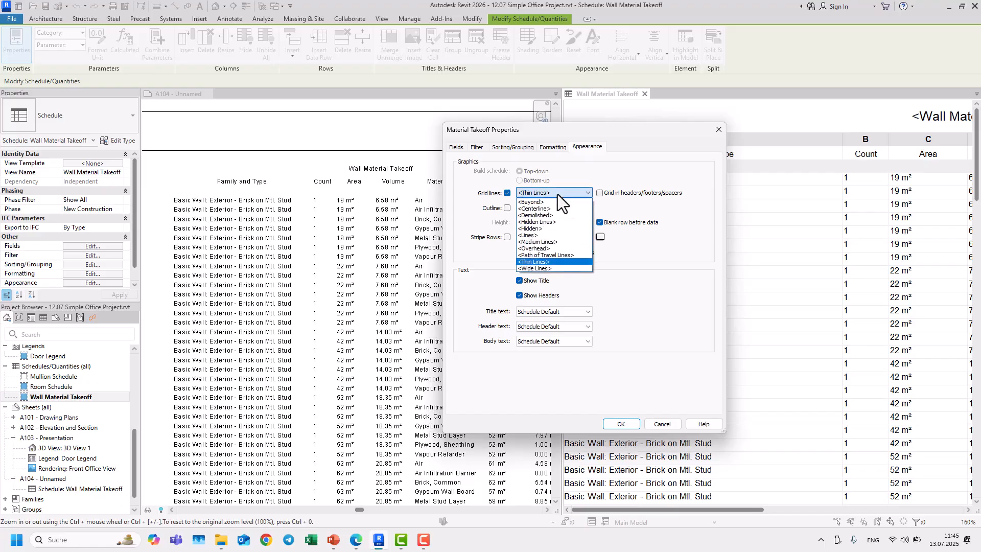
pyautogui.click(550, 202)
pyautogui.click(622, 425)
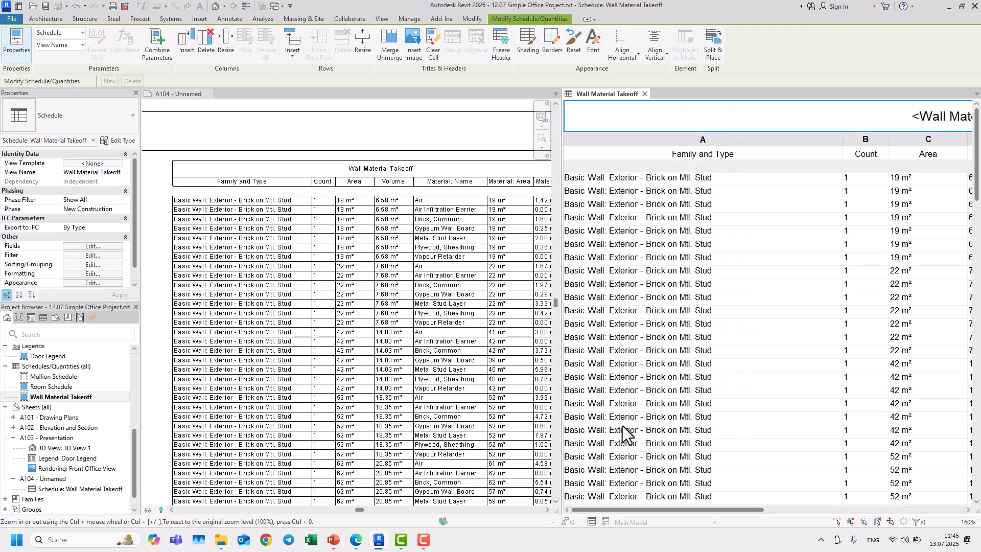
# Step: Change the schedule's grid line style to <Centerline>
pyautogui.click(92, 282)
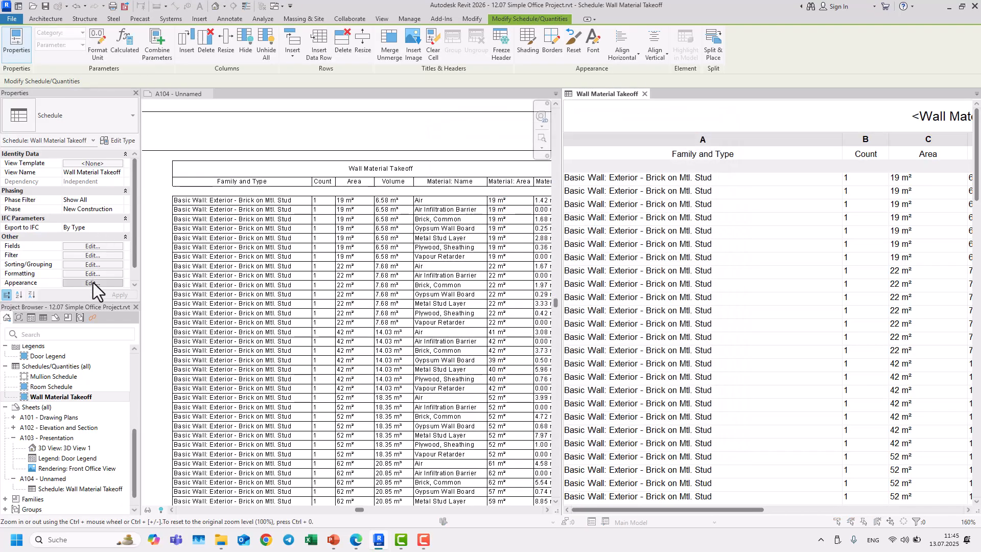
pyautogui.click(548, 194)
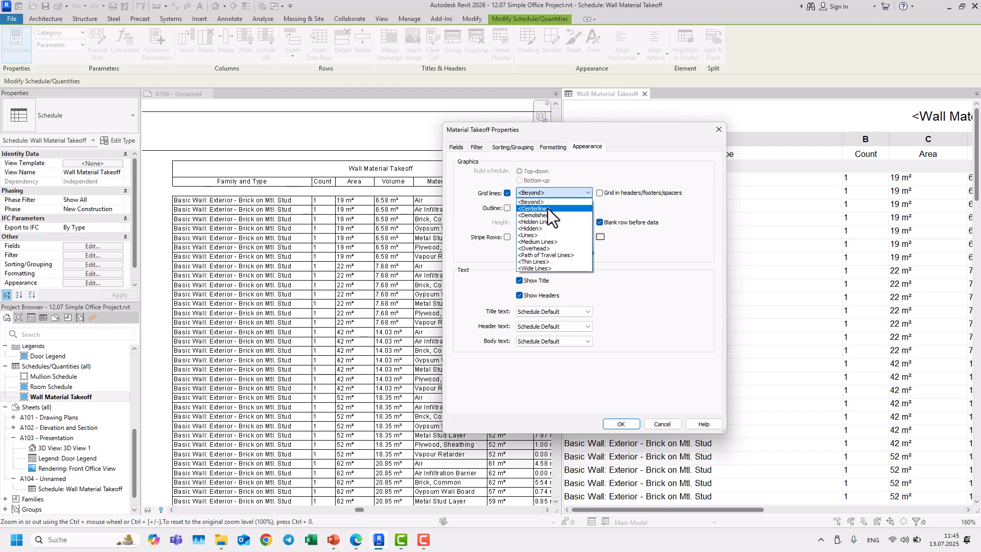
pyautogui.click(548, 208)
pyautogui.click(632, 424)
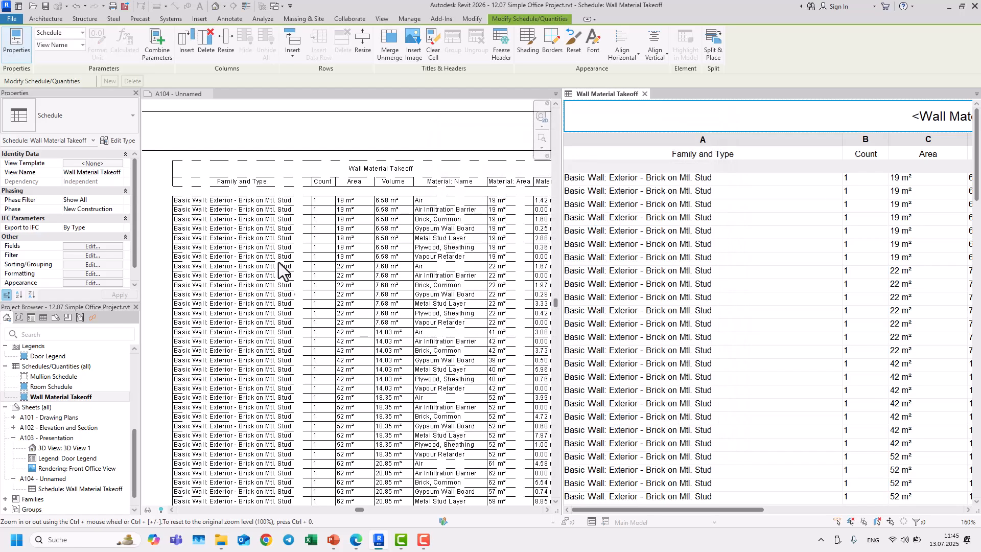
# Step: Change the schedule's grid line style to <Demolished>
pyautogui.click(92, 283)
pyautogui.click(572, 194)
pyautogui.click(545, 221)
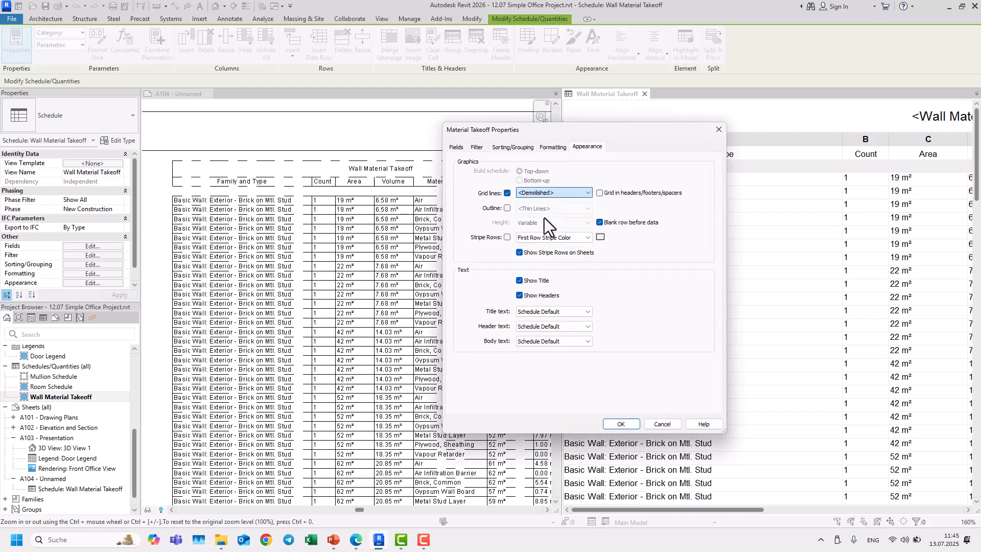
pyautogui.click(633, 426)
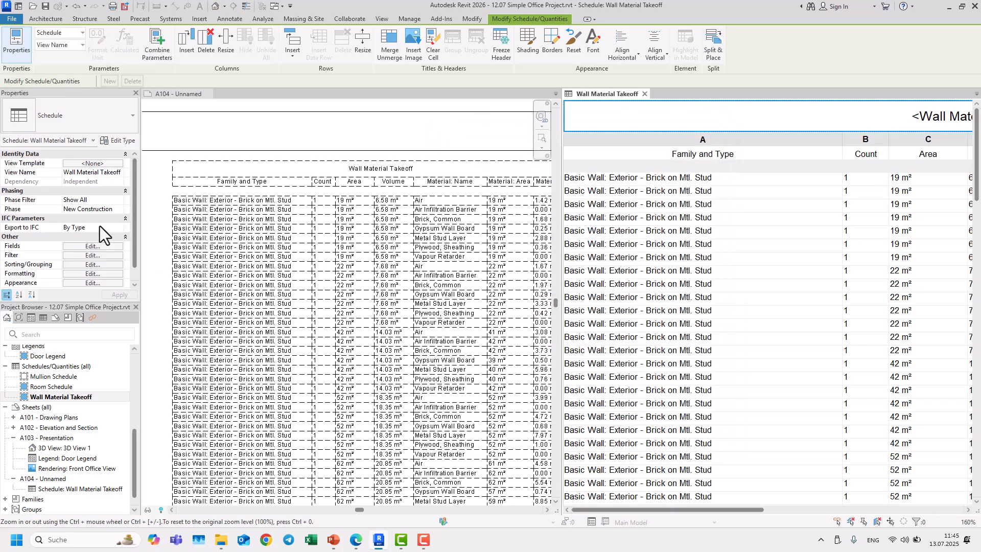
# Step: Change the schedule's grid line style to <Hidden Lines>
pyautogui.click(94, 282)
pyautogui.click(548, 198)
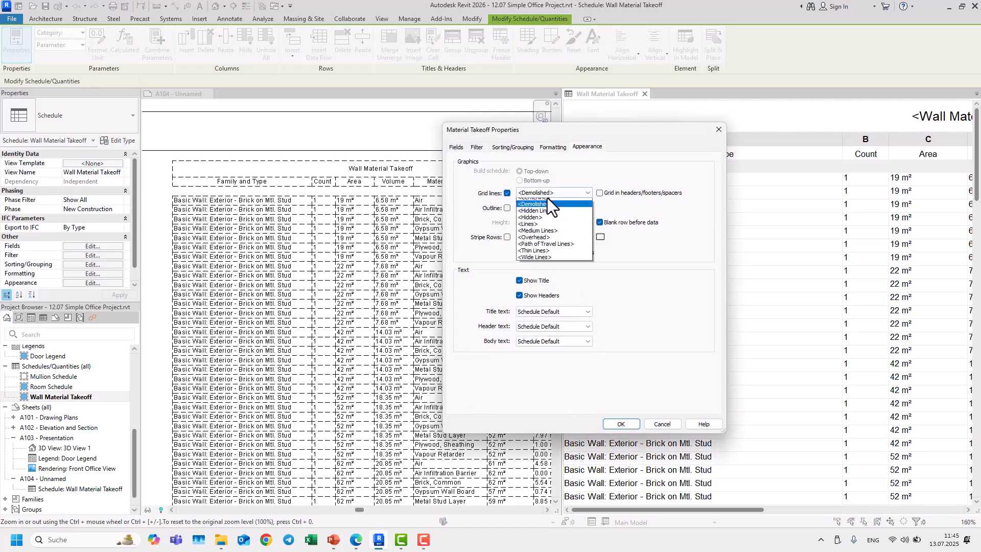
pyautogui.click(543, 223)
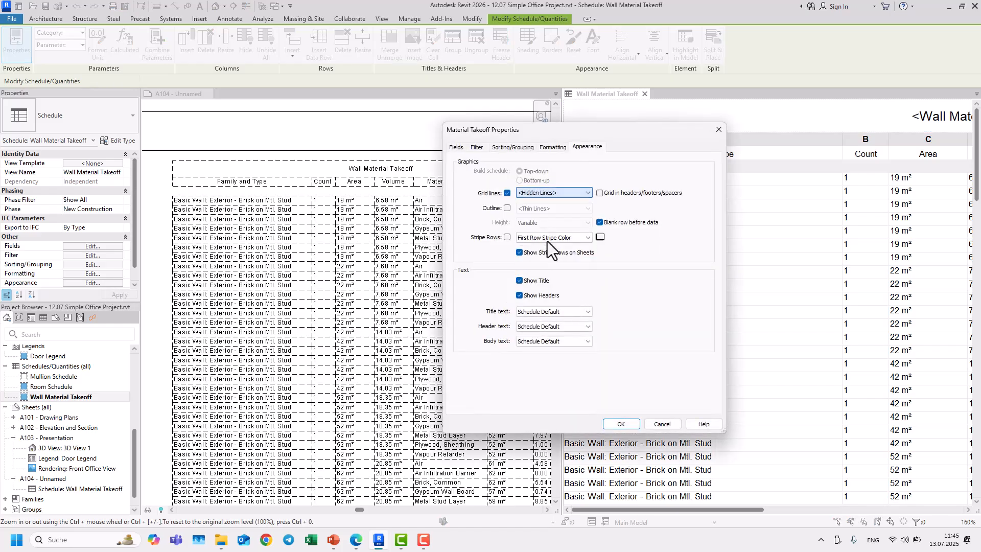
pyautogui.click(622, 424)
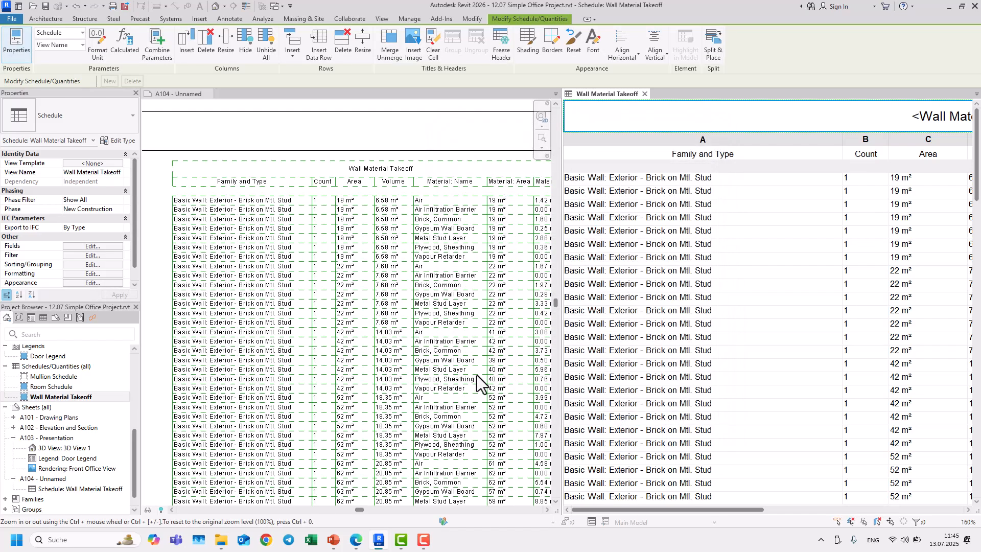
# Step: Change the schedule's grid line style to <Hidden>
pyautogui.click(94, 282)
pyautogui.click(536, 193)
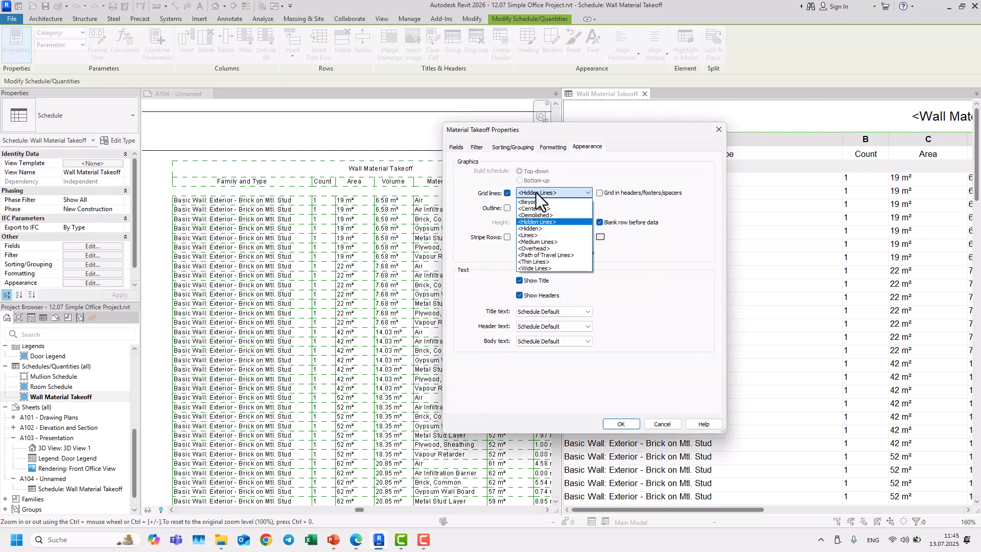
pyautogui.click(535, 229)
pyautogui.click(617, 424)
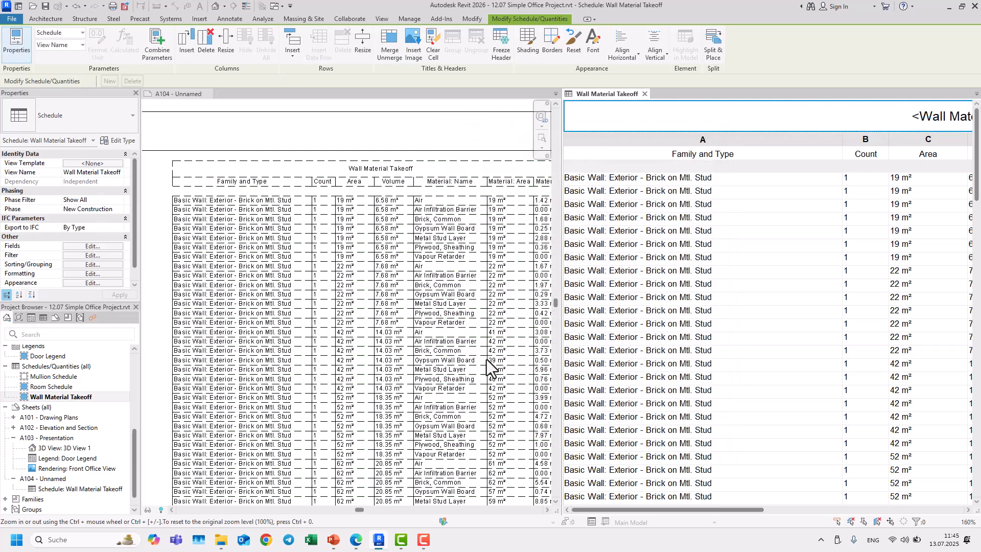
# Step: Change the schedule's grid line style to <Lines>
pyautogui.click(92, 282)
pyautogui.click(560, 193)
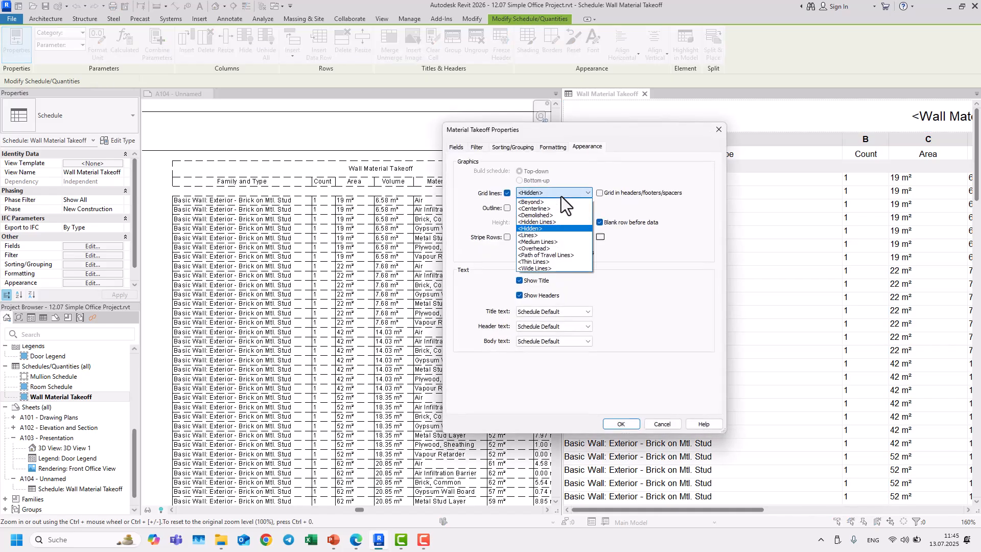
pyautogui.click(548, 234)
pyautogui.click(619, 424)
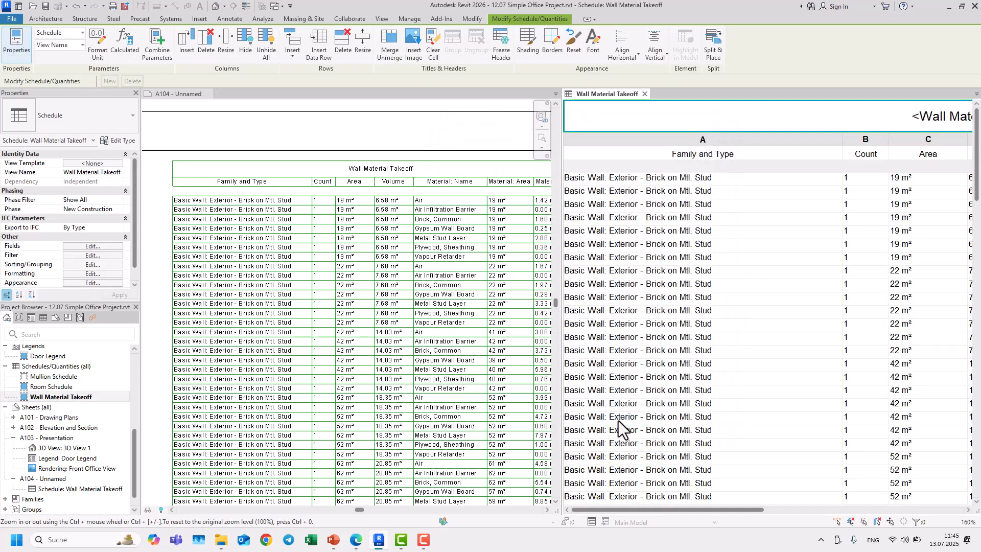
# Step: Change the schedule's grid line style to <Medium Lines>
pyautogui.click(106, 282)
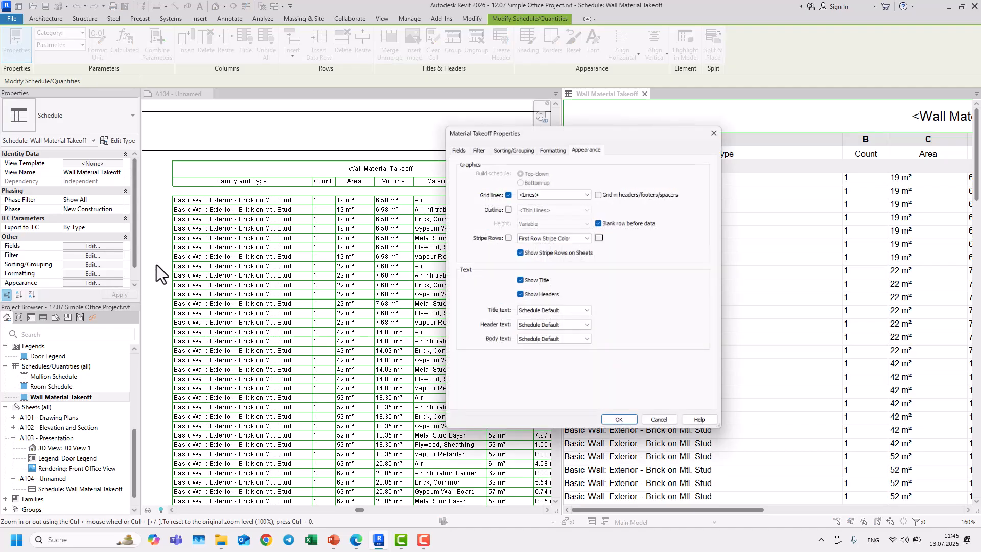
pyautogui.click(538, 191)
pyautogui.click(546, 248)
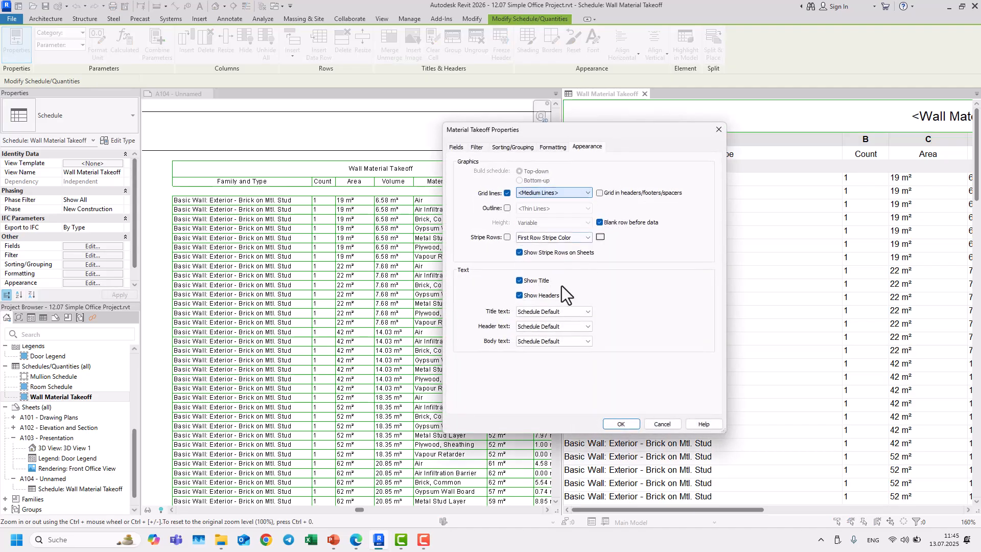
pyautogui.click(613, 424)
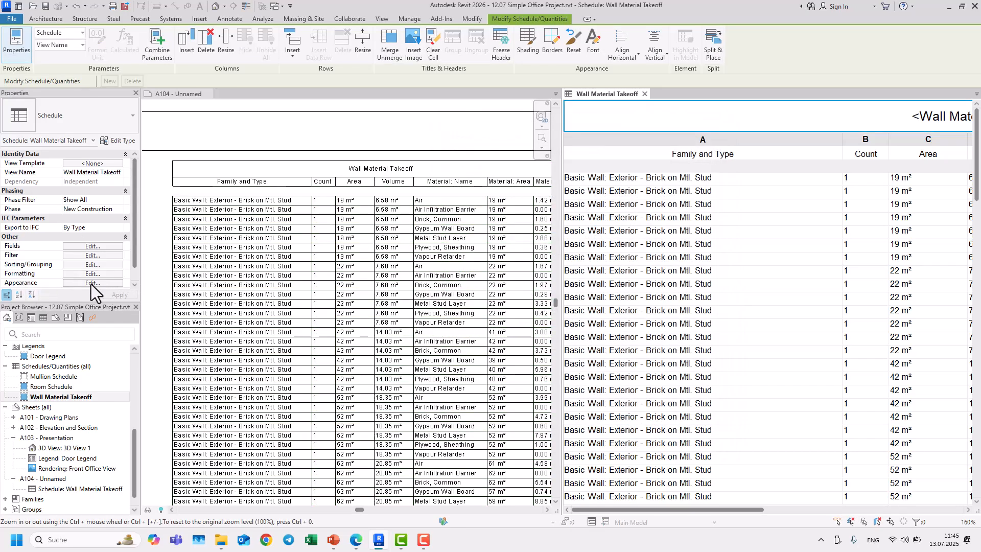
# Step: Change the schedule's grid line style to <Overhead>
pyautogui.click(91, 283)
pyautogui.click(533, 194)
pyautogui.click(547, 255)
pyautogui.click(620, 424)
# Step: Change the schedule's grid line style to <Path of Travel Lines>
pyautogui.click(92, 283)
pyautogui.click(574, 194)
pyautogui.click(547, 257)
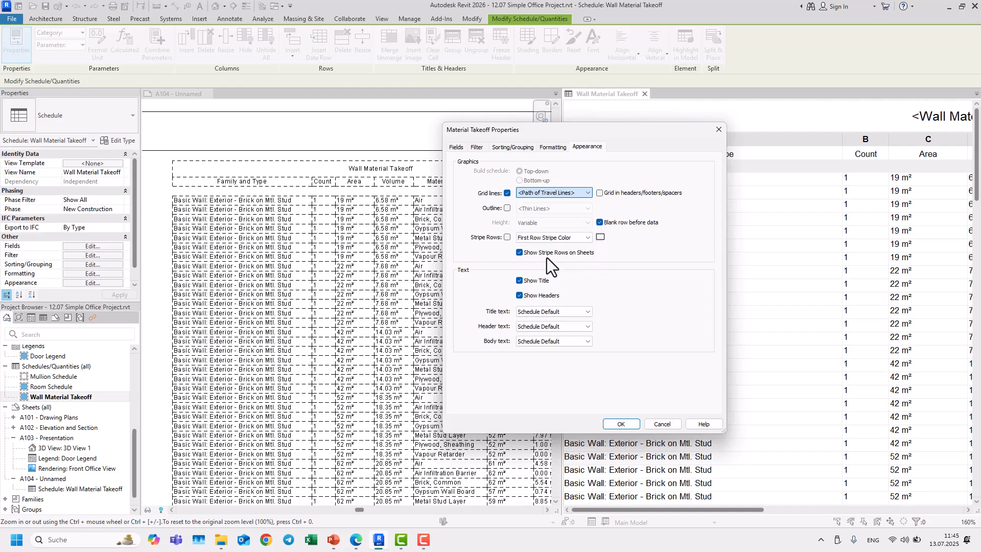
pyautogui.click(623, 424)
# Step: Change the schedule's grid line style to <Thin Lines>
pyautogui.click(108, 284)
pyautogui.click(550, 194)
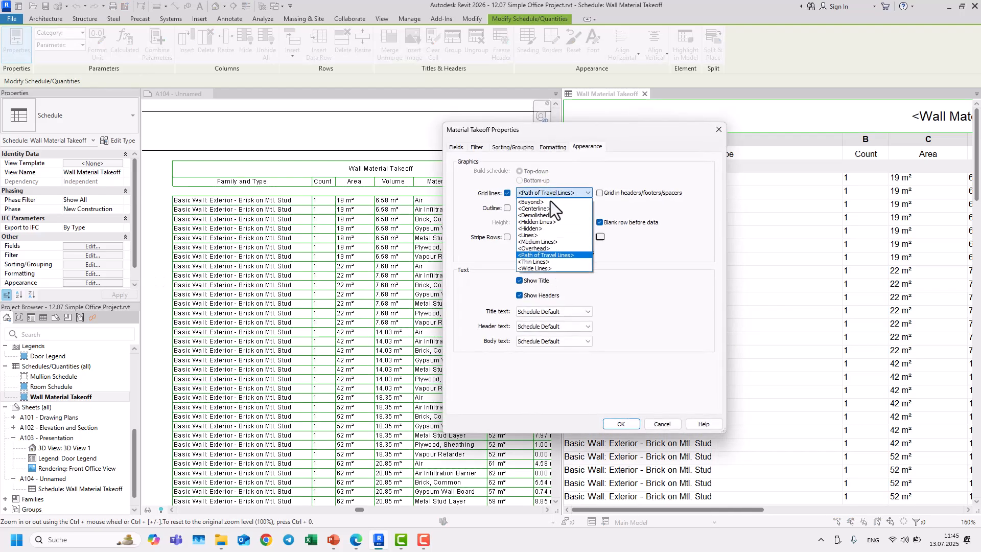
pyautogui.click(540, 265)
pyautogui.click(622, 425)
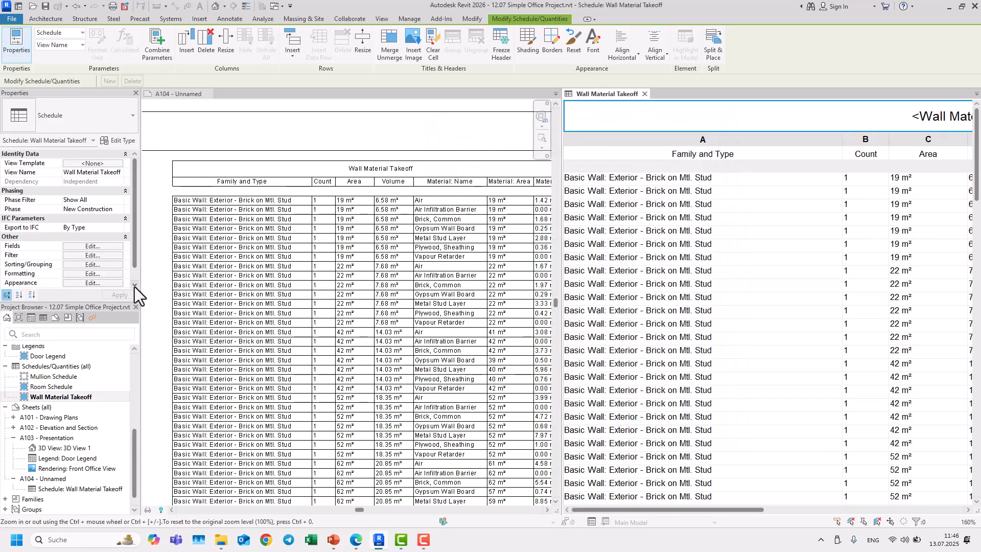
# Step: Change the schedule's grid line style to <Wide Lines>
pyautogui.click(96, 283)
pyautogui.click(539, 195)
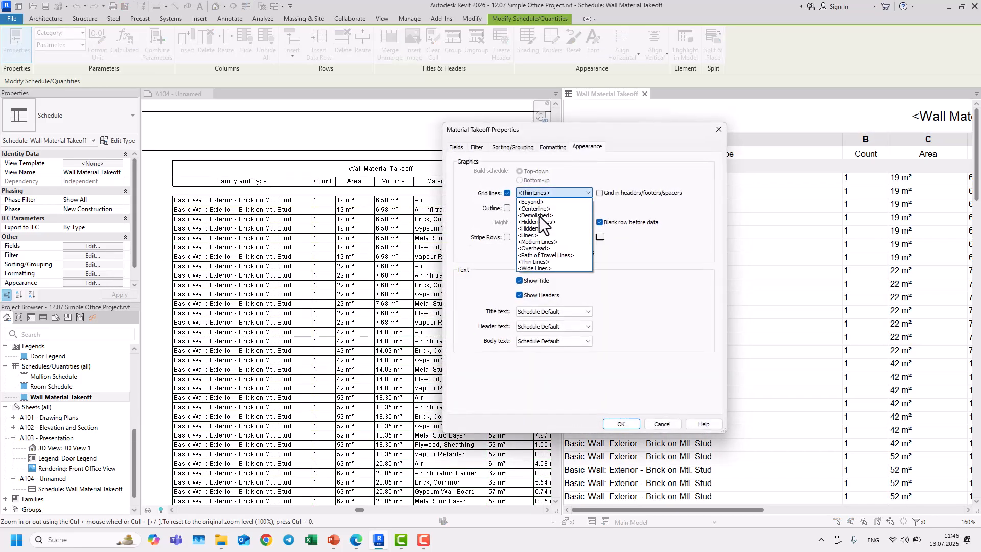
pyautogui.click(530, 269)
pyautogui.click(617, 425)
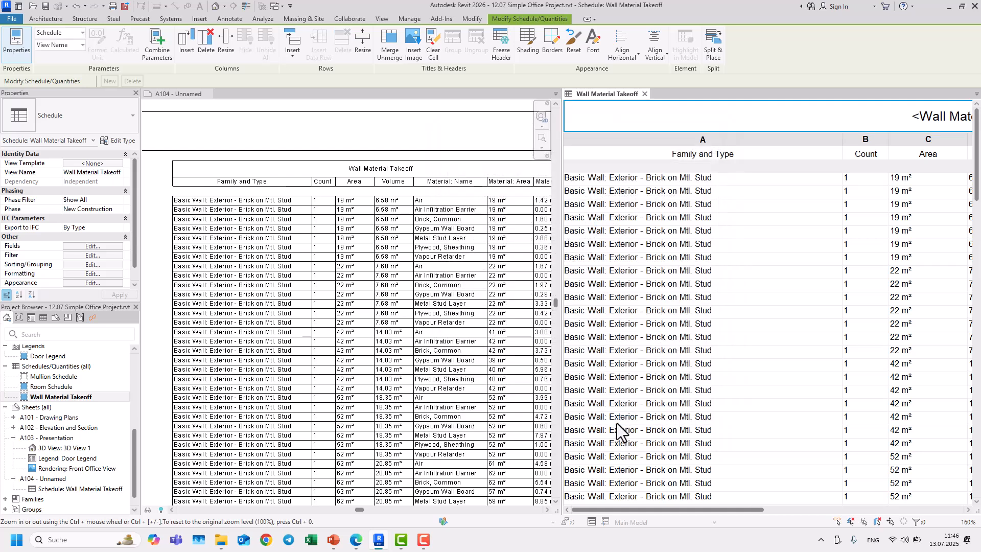
# Step: Set the schedule's grid line style back to <Thin Lines>
pyautogui.scroll(-3, 358, 250)
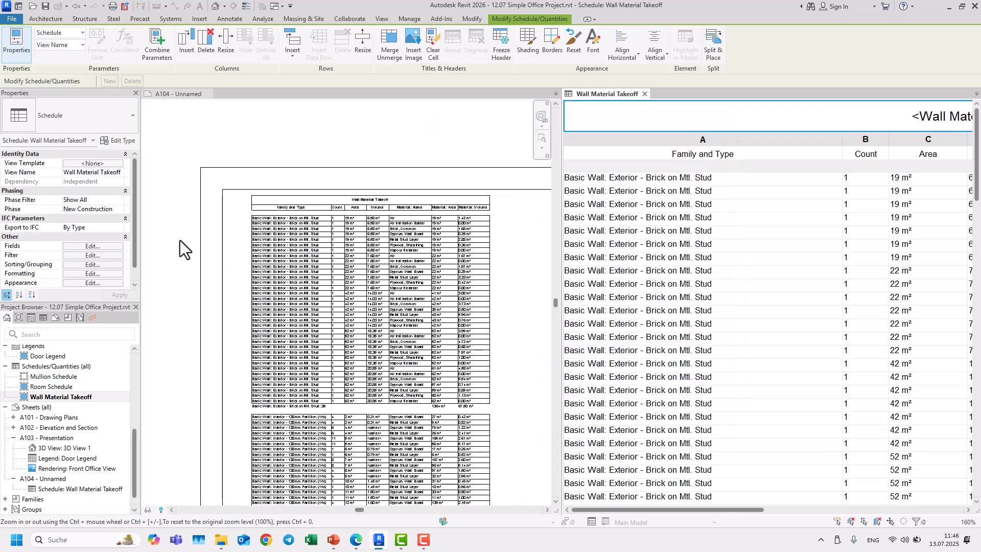
pyautogui.scroll(3, 290, 226)
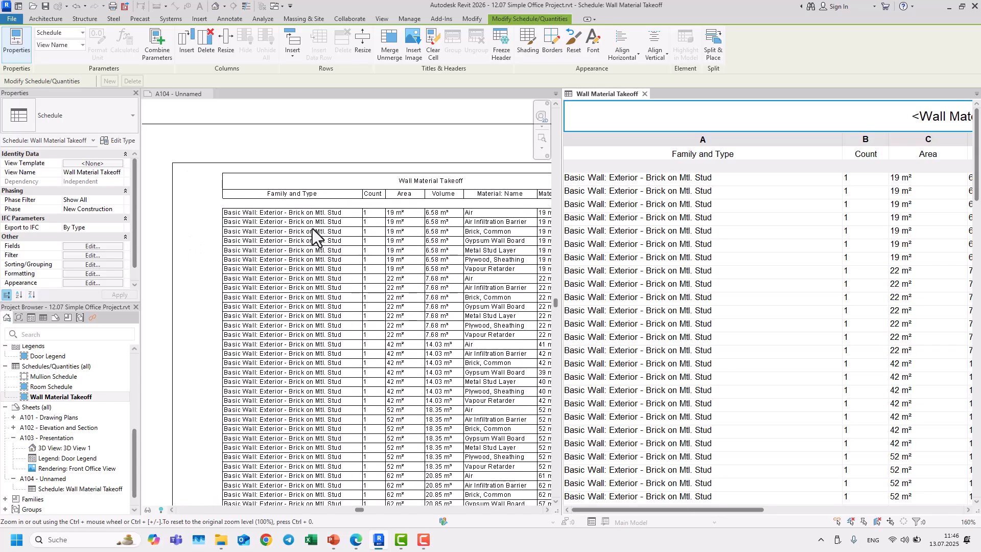
pyautogui.click(100, 284)
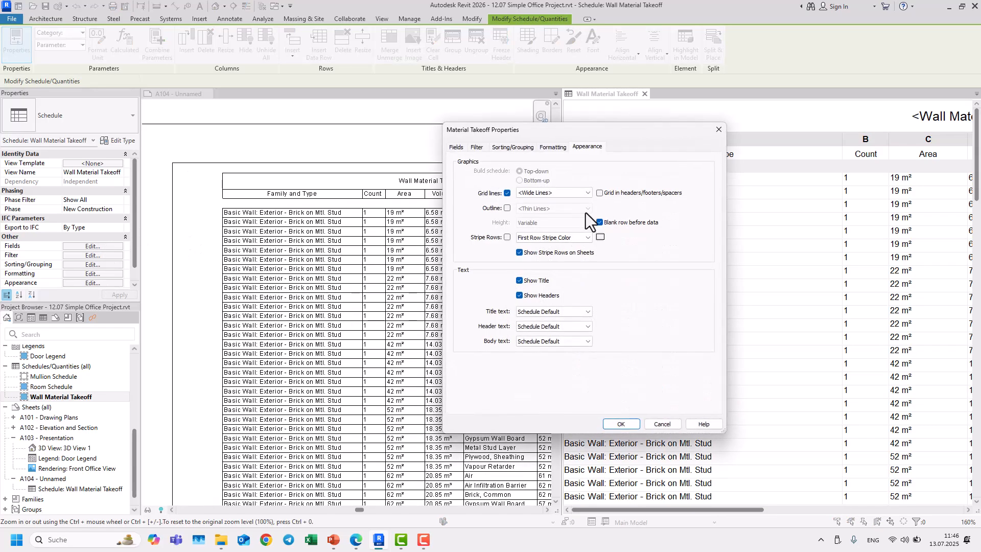
pyautogui.click(552, 195)
pyautogui.click(538, 262)
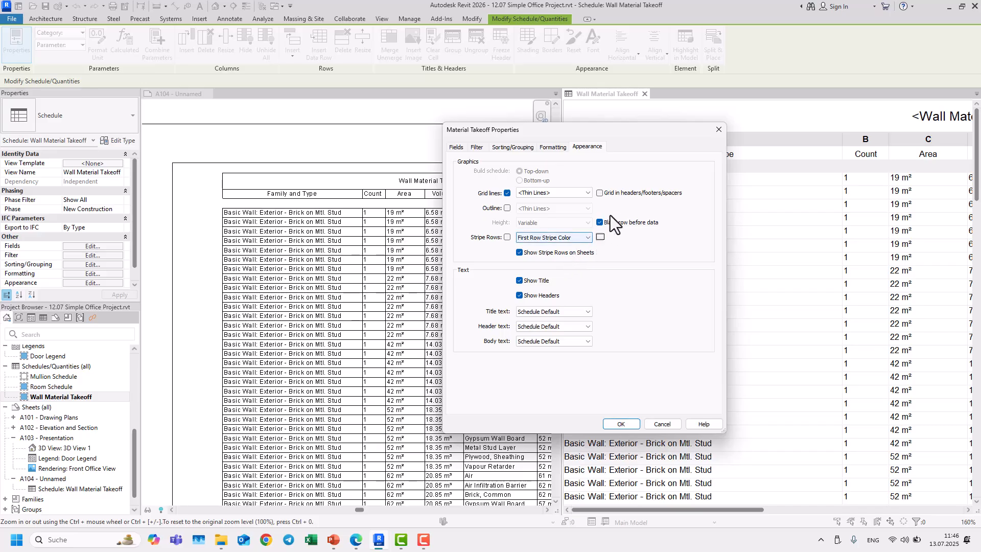
pyautogui.moveTo(606, 134); pyautogui.dragTo(753, 128)
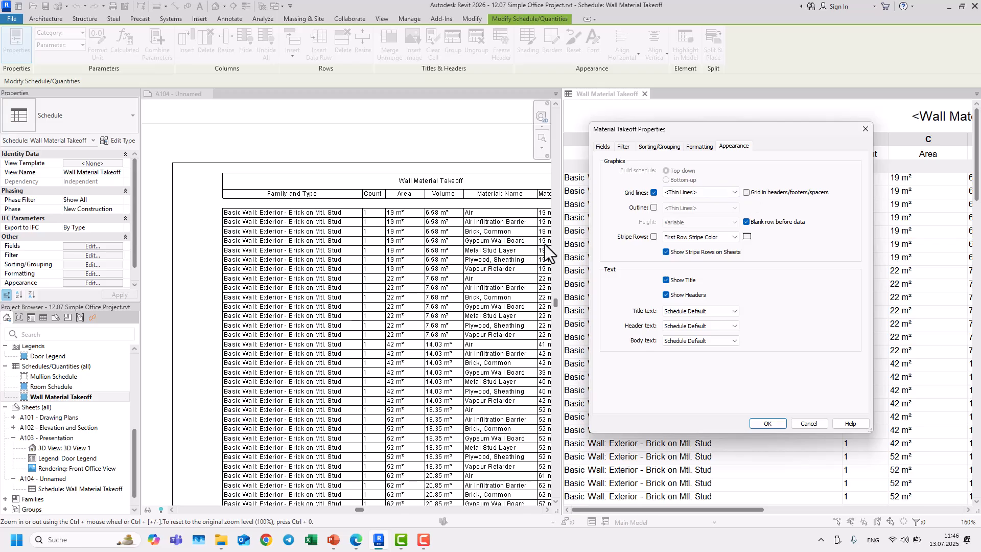
pyautogui.click(763, 423)
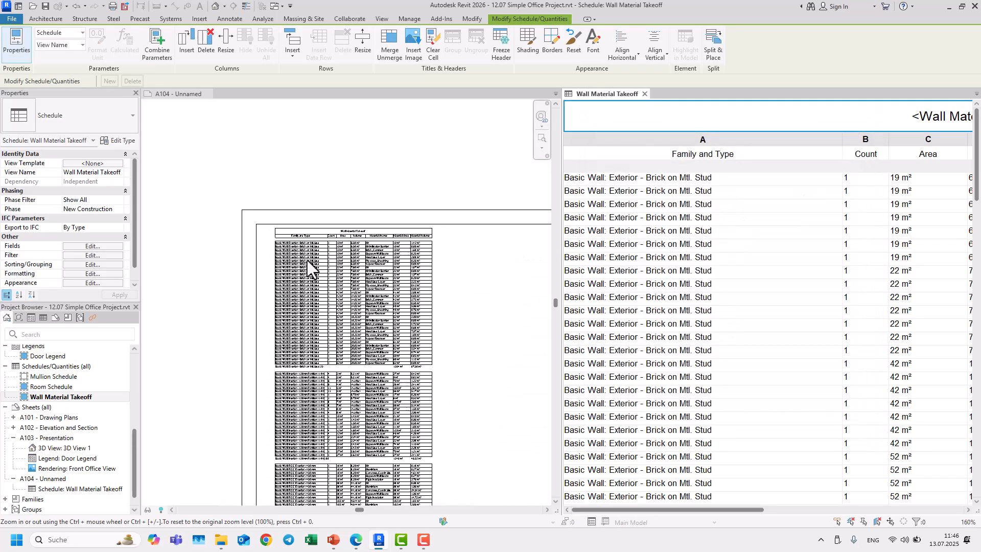
# Step: Inspect the placed schedule's grid lines across sheet A104
pyautogui.click(400, 276)
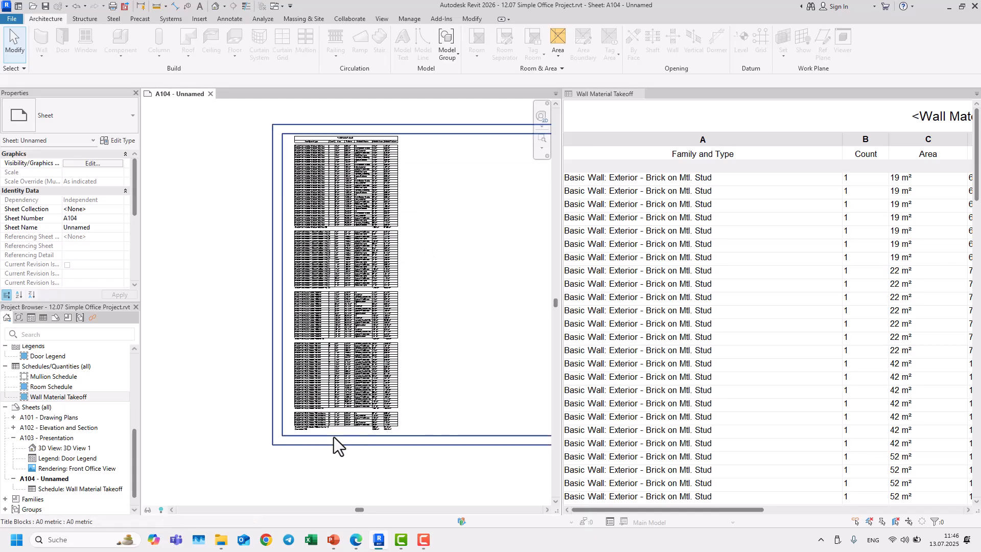
pyautogui.scroll(4, 317, 434)
pyautogui.scroll(-5, 419, 415)
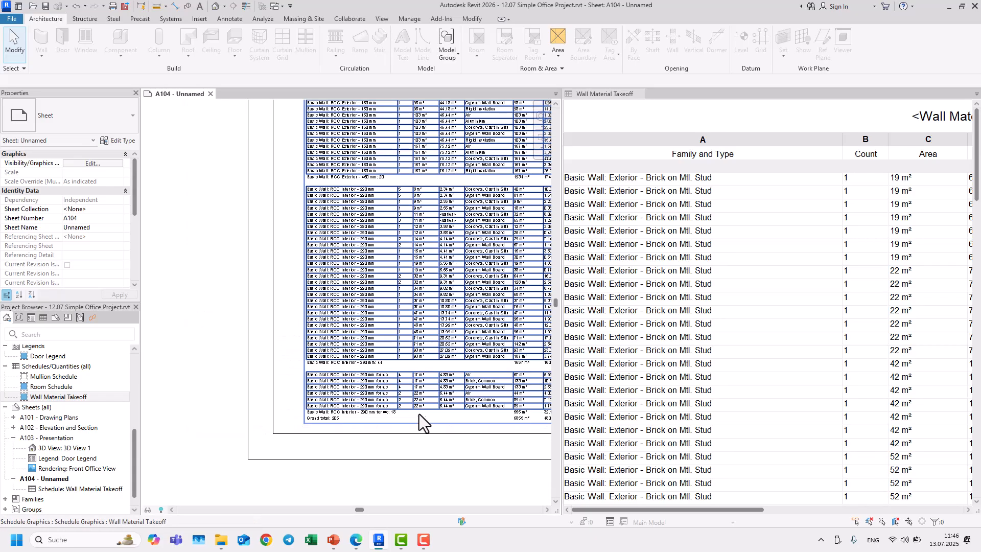
pyautogui.scroll(5, 431, 388)
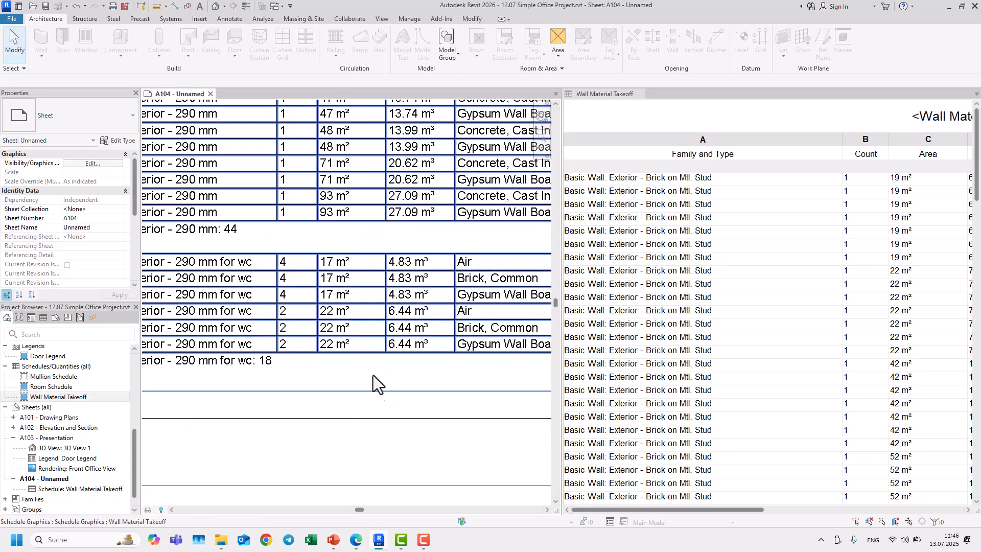
pyautogui.scroll(-2, 306, 317)
pyautogui.scroll(-4, 296, 305)
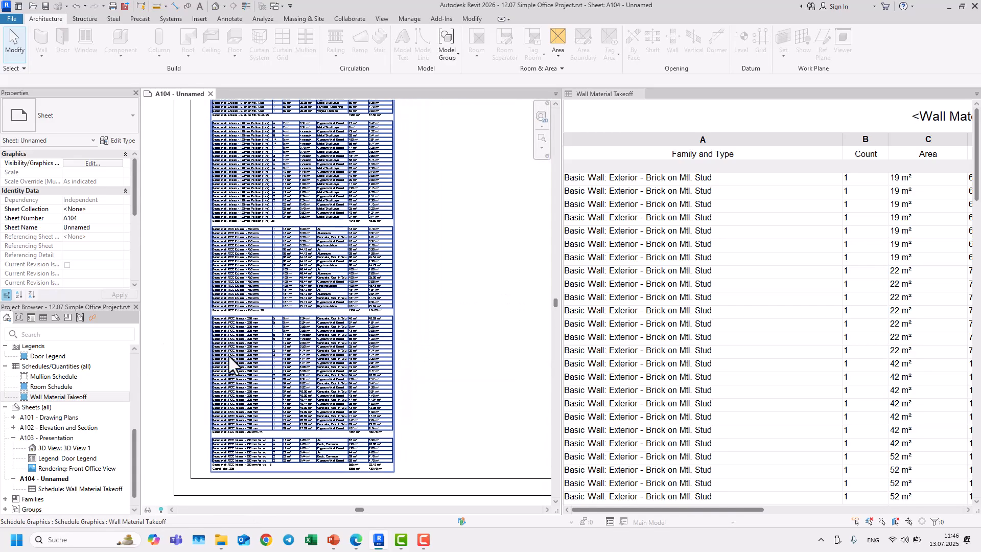
pyautogui.click(707, 143)
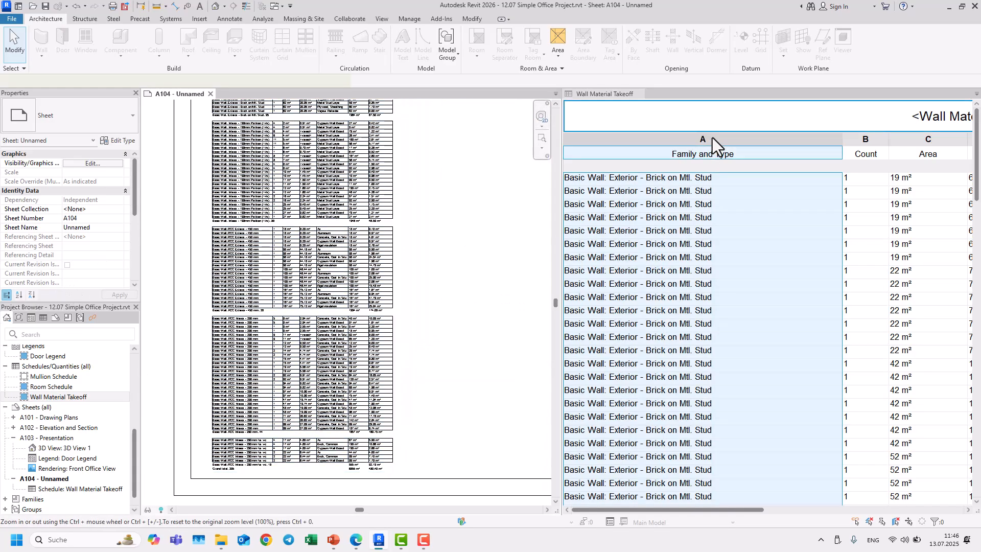
# Step: Turn on grid lines in the schedule's headers, footers and spacers
pyautogui.click(92, 283)
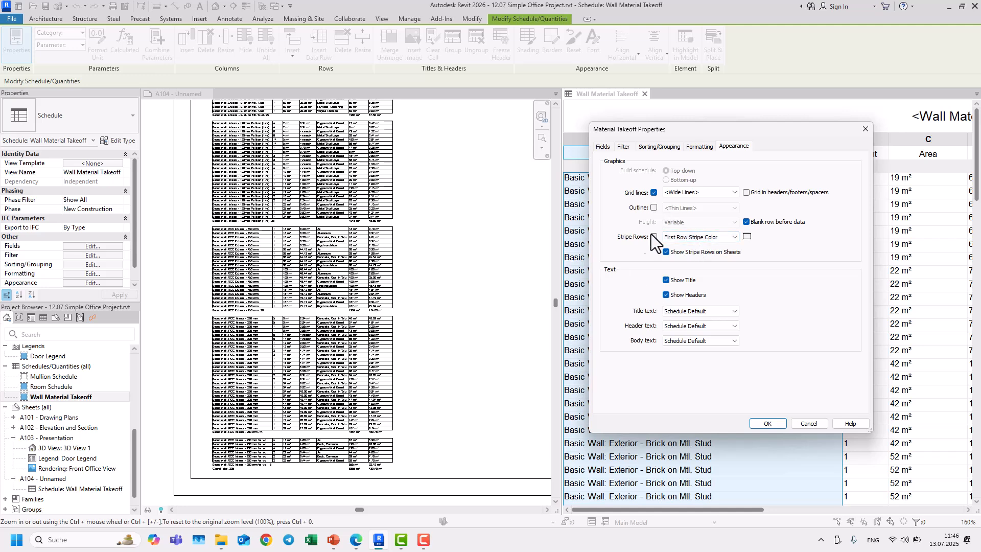
pyautogui.click(670, 237)
pyautogui.click(669, 237)
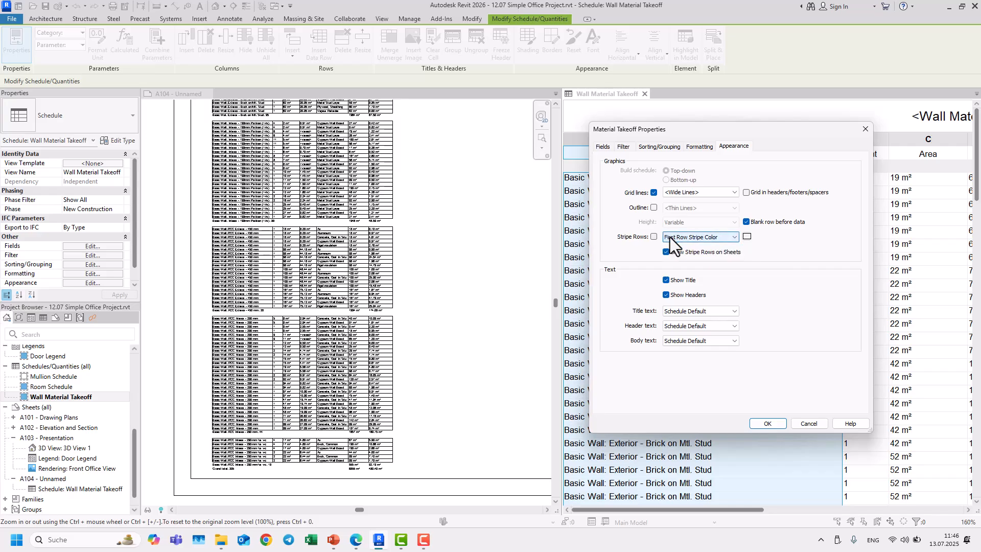
pyautogui.click(746, 194)
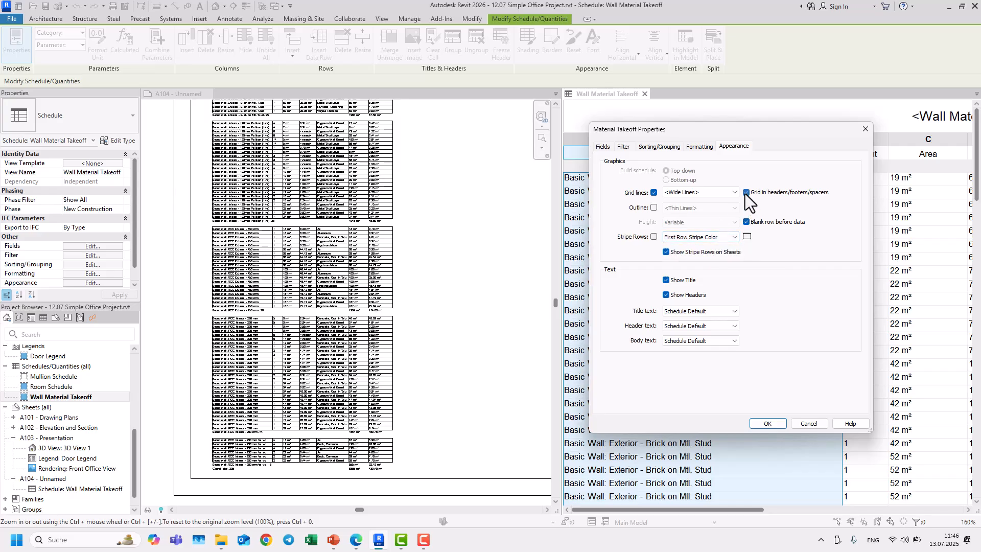
pyautogui.click(767, 424)
# Step: Inspect the schedule's layout on sheet A104
pyautogui.scroll(5, 213, 488)
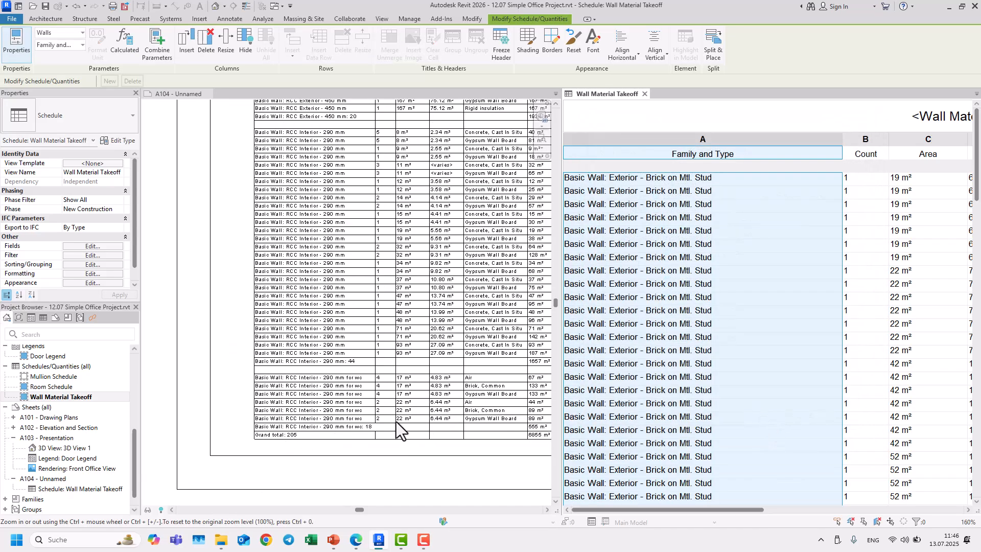
pyautogui.scroll(-5, 409, 432)
pyautogui.click(418, 235)
pyautogui.scroll(4, 349, 143)
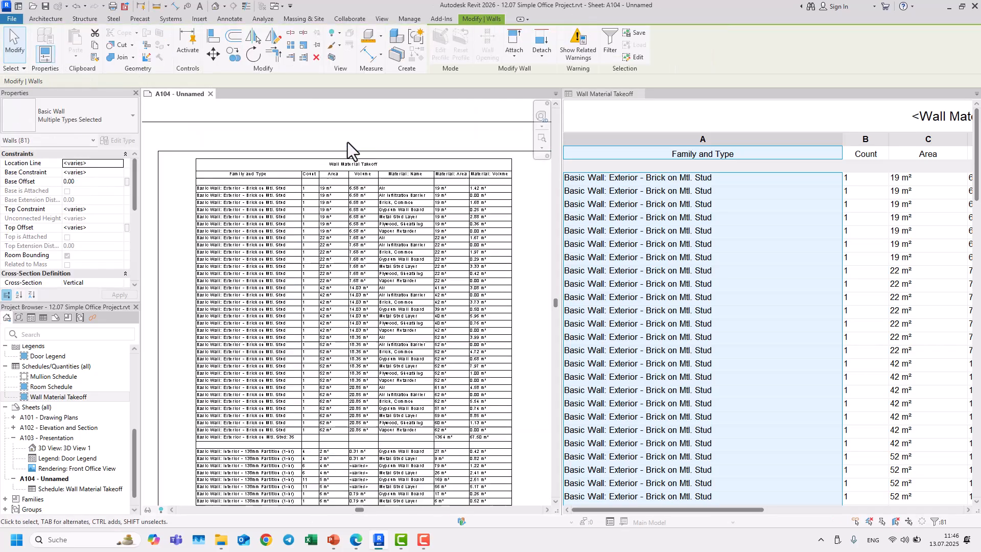
pyautogui.scroll(-2, 342, 186)
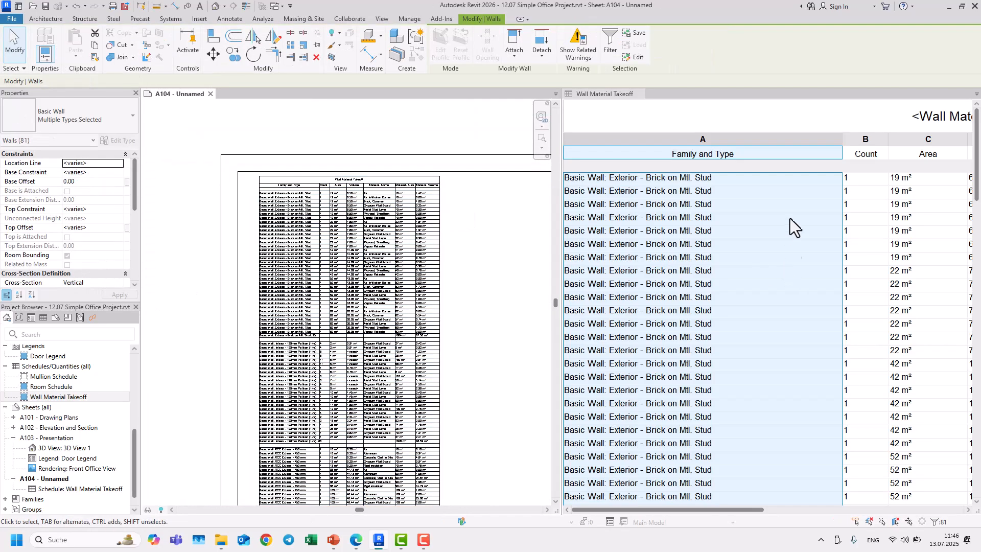
# Step: Turn off grid lines in the schedule's headers, footers and spacers
pyautogui.click(773, 158)
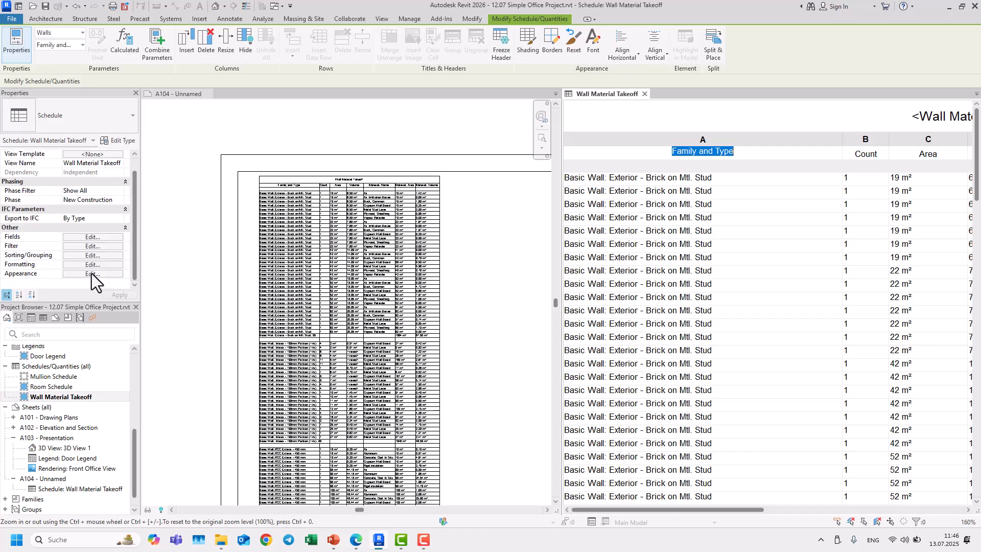
pyautogui.click(92, 274)
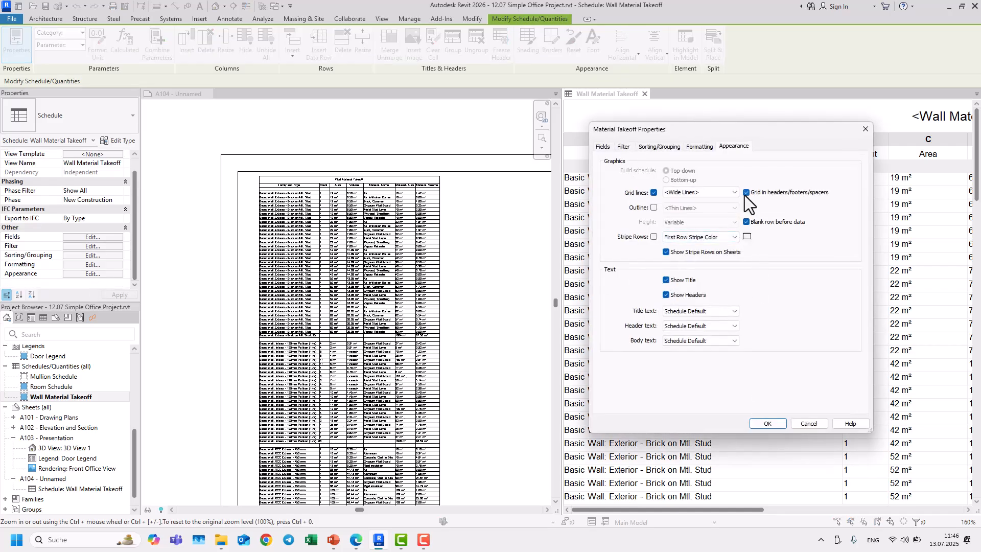
pyautogui.click(767, 424)
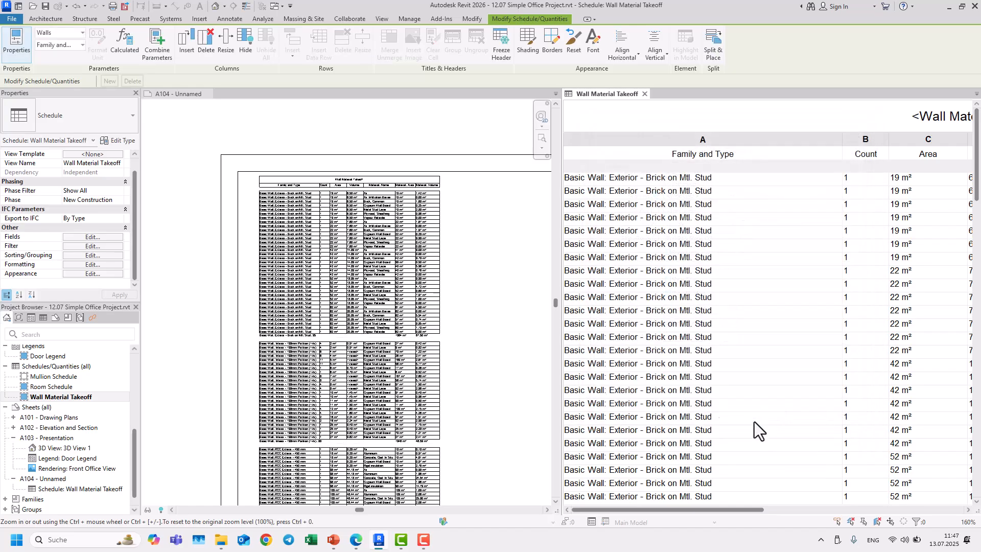
# Step: Turn on the schedule's outline with the <Thin Lines> style
pyautogui.click(97, 276)
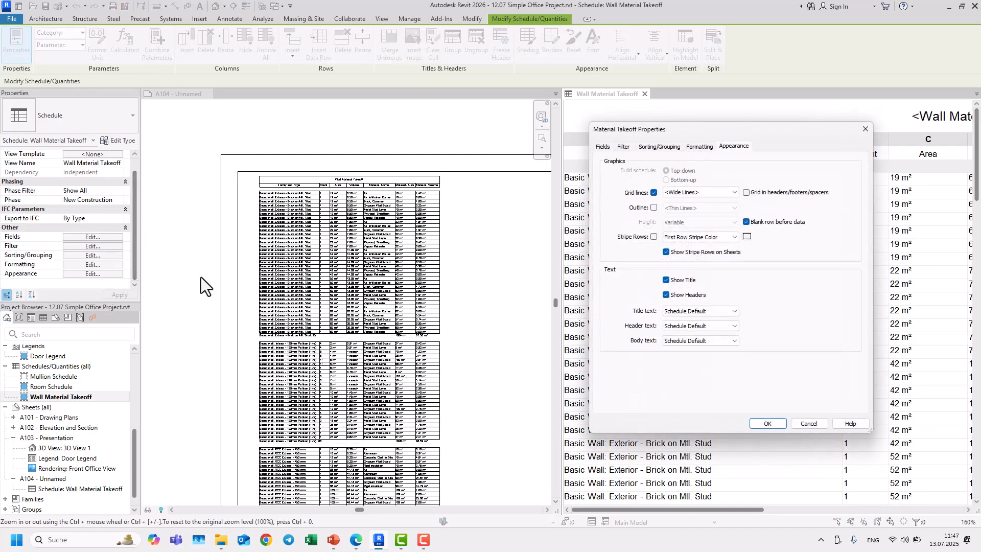
pyautogui.click(654, 207)
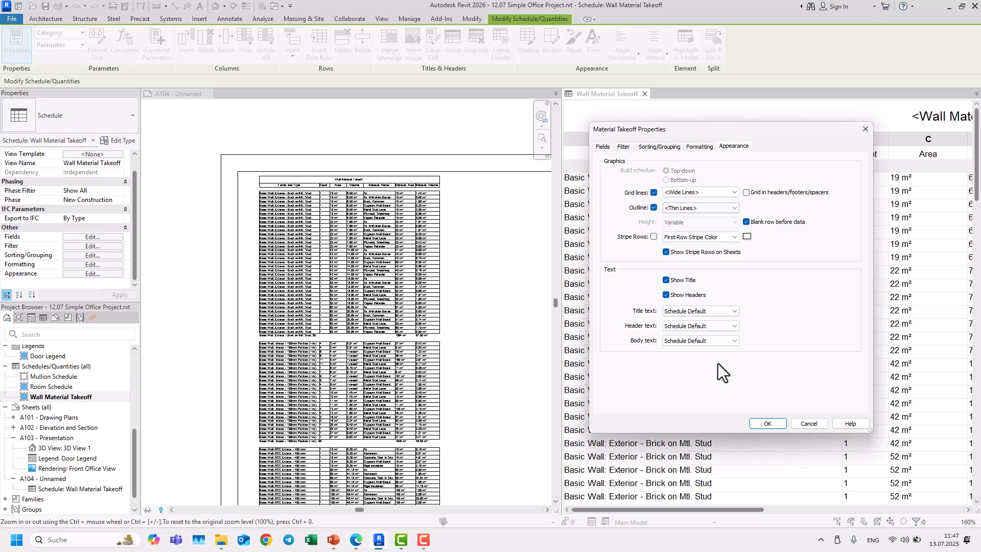
pyautogui.click(763, 423)
# Step: Inspect the schedule's outline and grid lines on sheet A104
pyautogui.scroll(5, 444, 194)
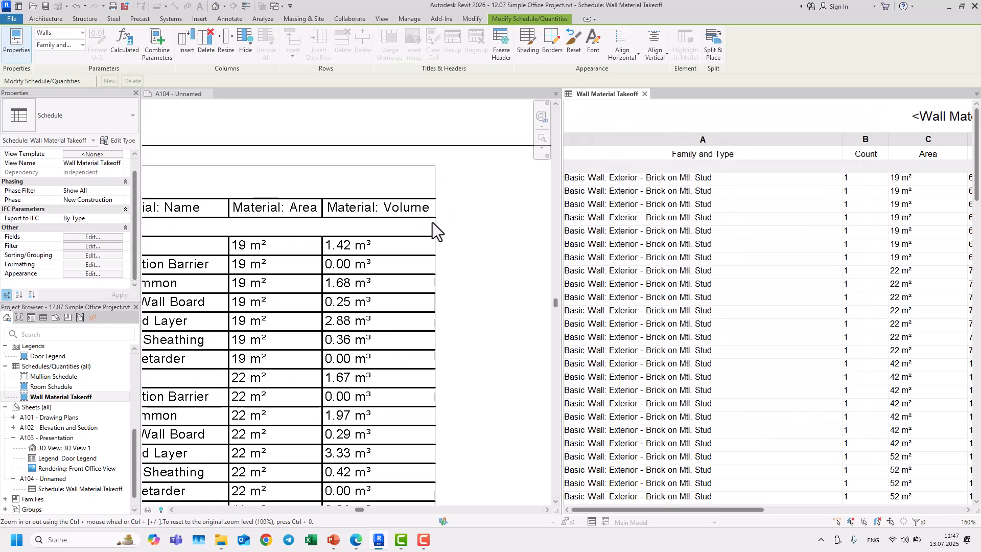
pyautogui.scroll(-6, 433, 227)
pyautogui.scroll(-1, 406, 256)
pyautogui.moveTo(398, 226); pyautogui.dragTo(408, 263, button='middle')
pyautogui.moveTo(470, 335); pyautogui.dragTo(435, 251, button='middle')
pyautogui.scroll(6, 336, 407)
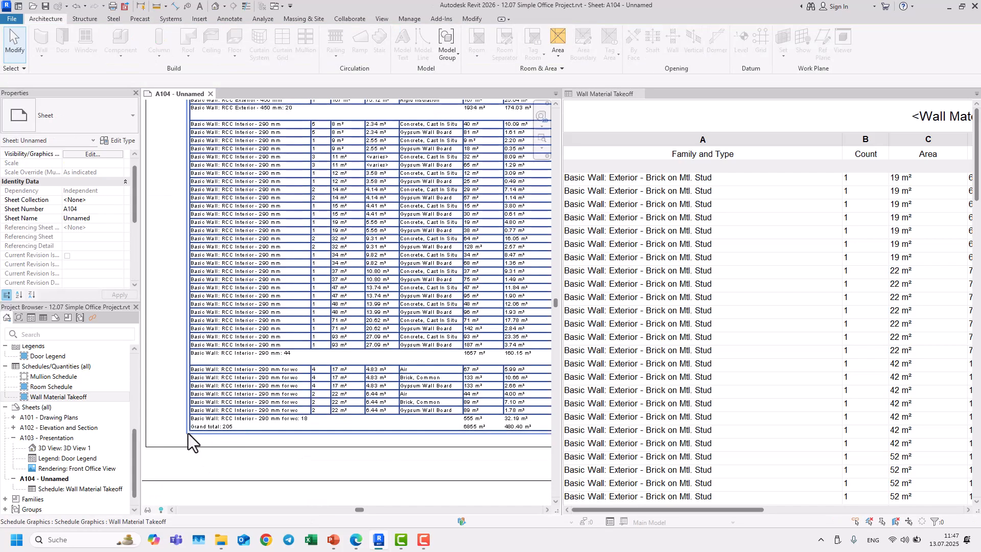
pyautogui.scroll(2, 262, 443)
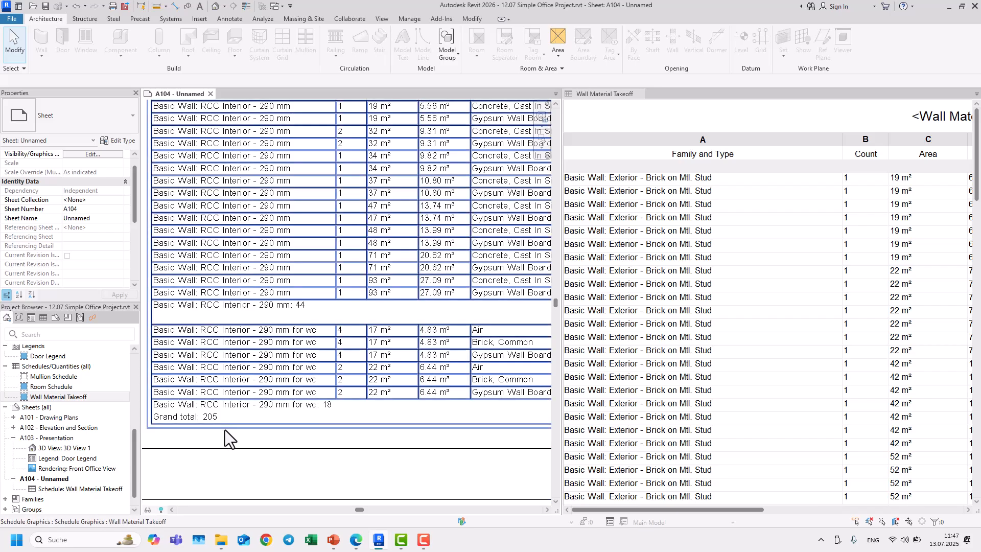
# Step: Change the schedule's outline line style to <Demolished>
pyautogui.click(751, 174)
pyautogui.click(94, 274)
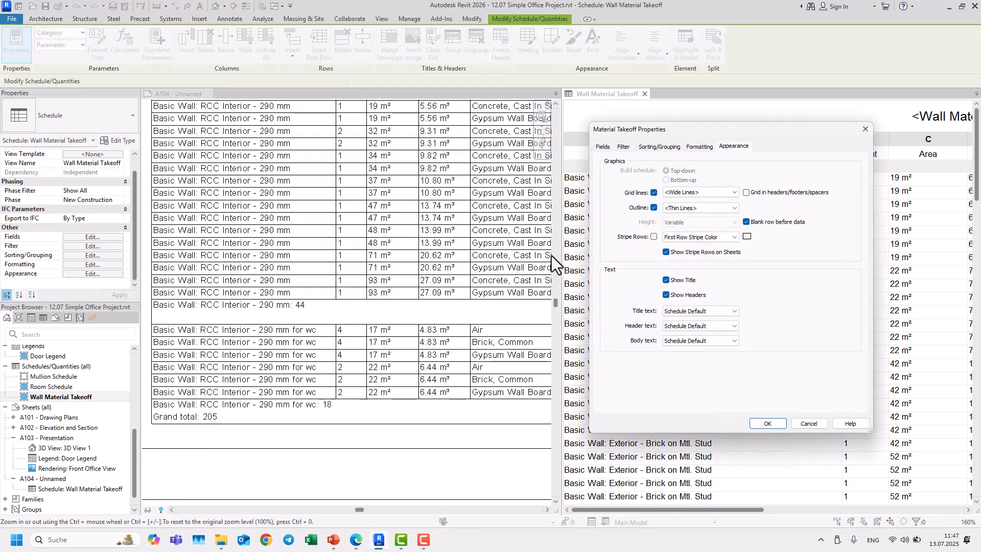
pyautogui.click(675, 209)
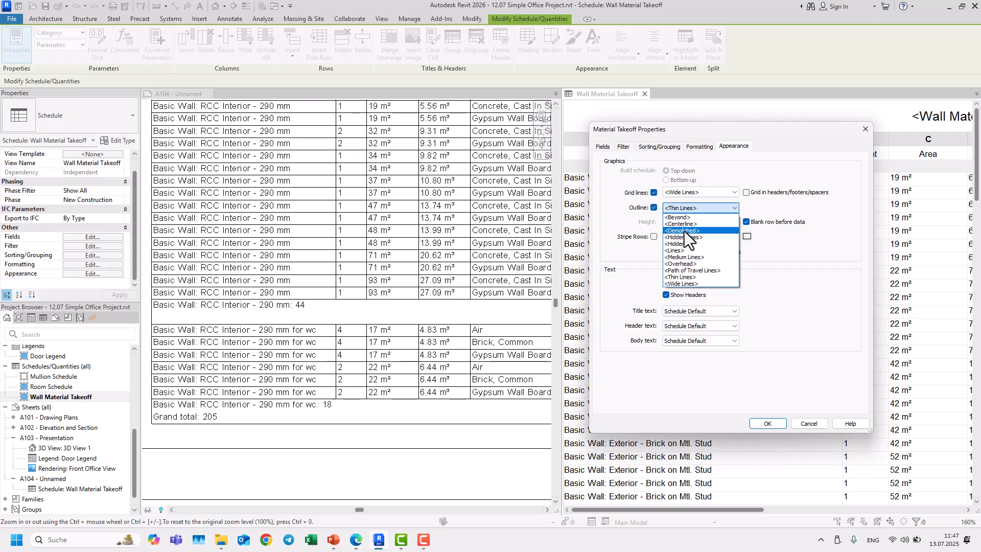
pyautogui.click(685, 231)
pyautogui.click(761, 425)
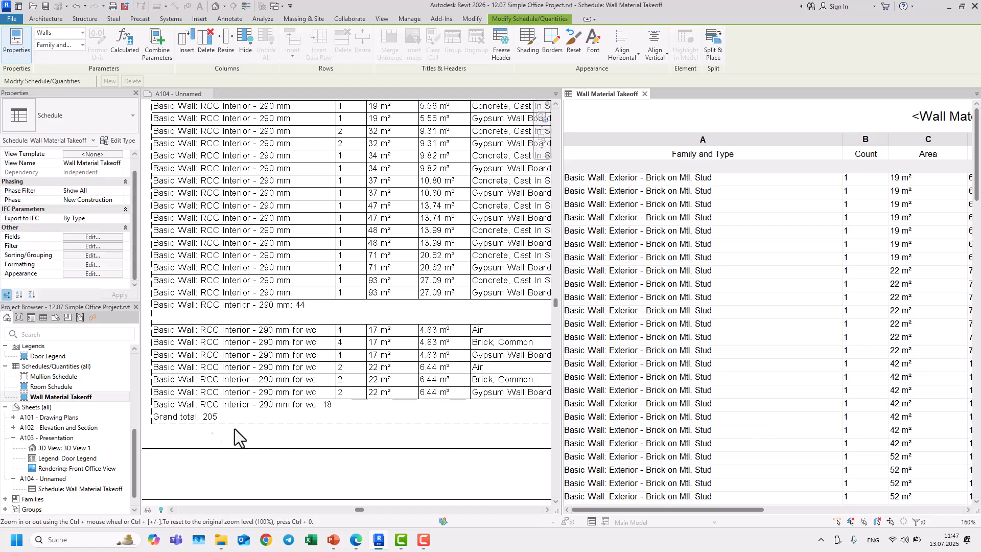
# Step: Inspect the schedule's new outline across sheet A104
pyautogui.scroll(-5, 259, 422)
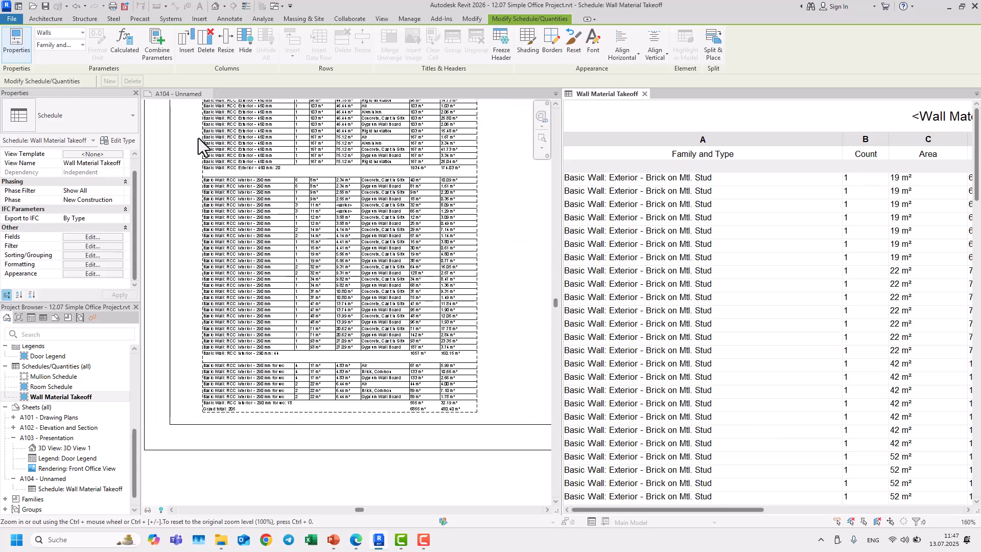
pyautogui.scroll(-1, 380, 156)
pyautogui.click(437, 182)
pyautogui.moveTo(437, 182); pyautogui.dragTo(440, 471, button='middle')
pyautogui.scroll(2, 391, 158)
pyautogui.scroll(2, 391, 159)
pyautogui.moveTo(390, 159); pyautogui.dragTo(422, 309, button='middle')
pyautogui.scroll(2, 362, 259)
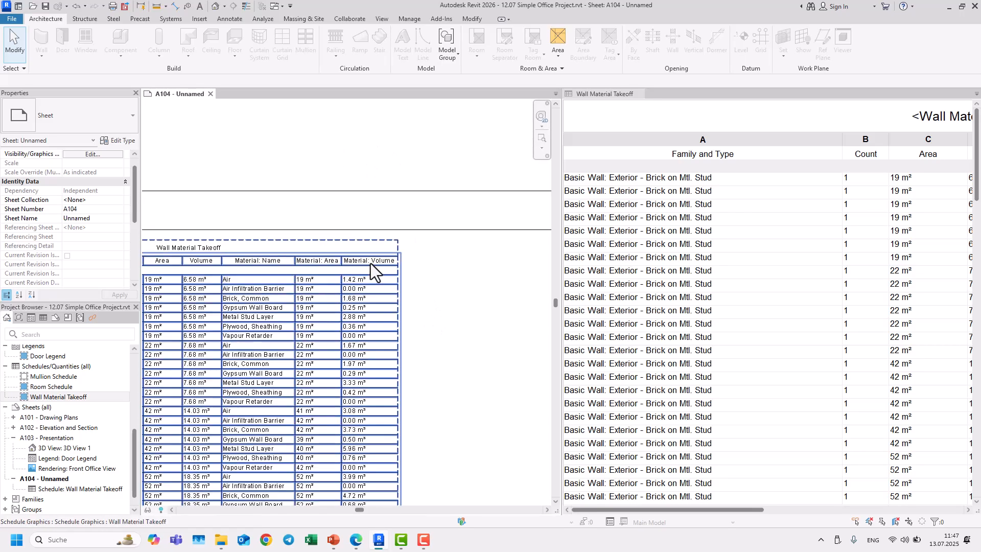
pyautogui.scroll(-3, 362, 259)
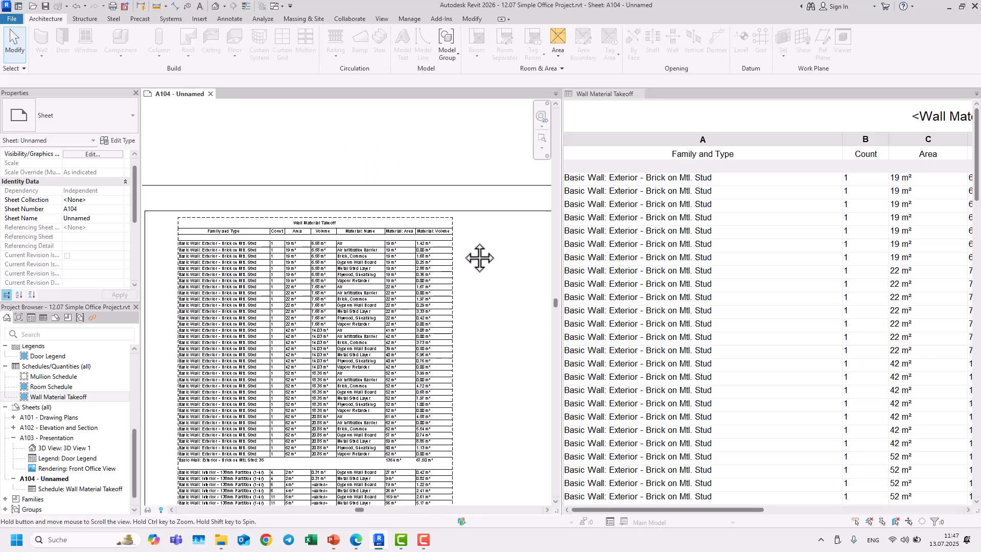
# Step: Turn off the blank row before data in the schedule's appearance
pyautogui.click(710, 169)
pyautogui.click(95, 273)
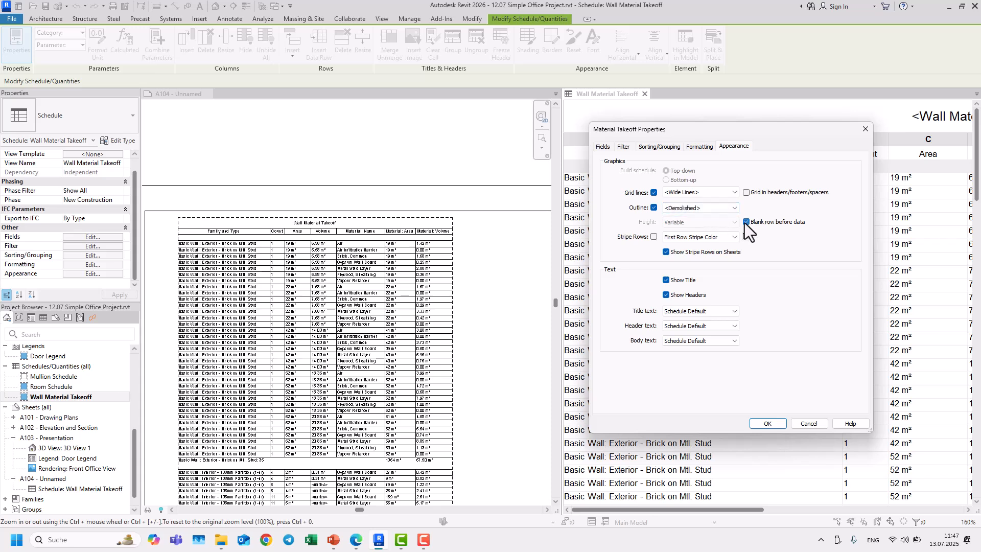
pyautogui.click(771, 425)
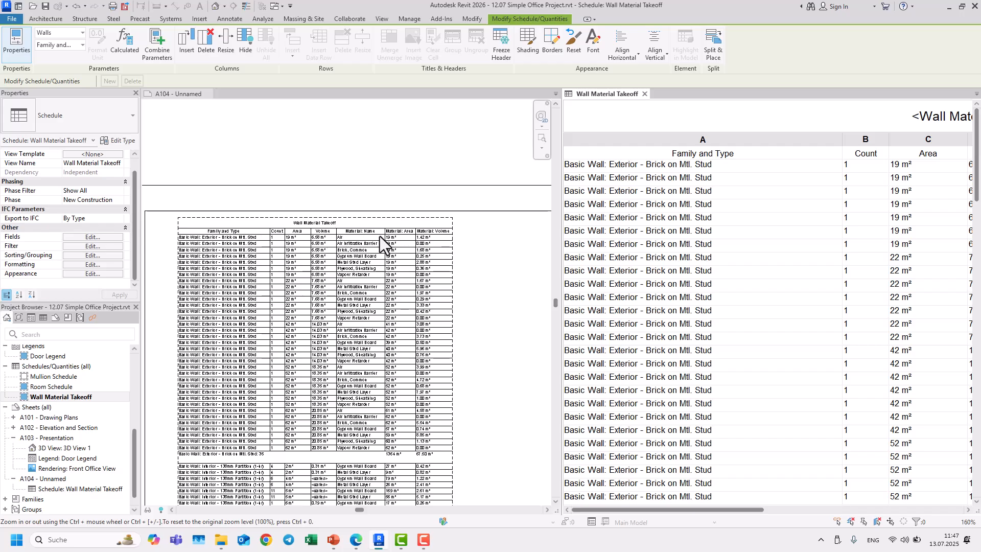
# Step: Turn the blank row before data back on
pyautogui.scroll(-2, 413, 345)
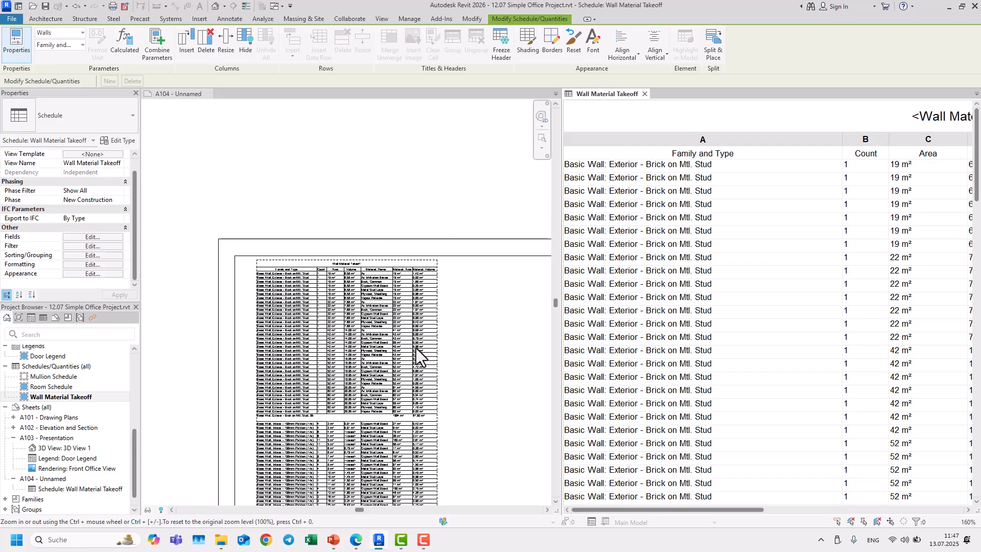
pyautogui.click(93, 273)
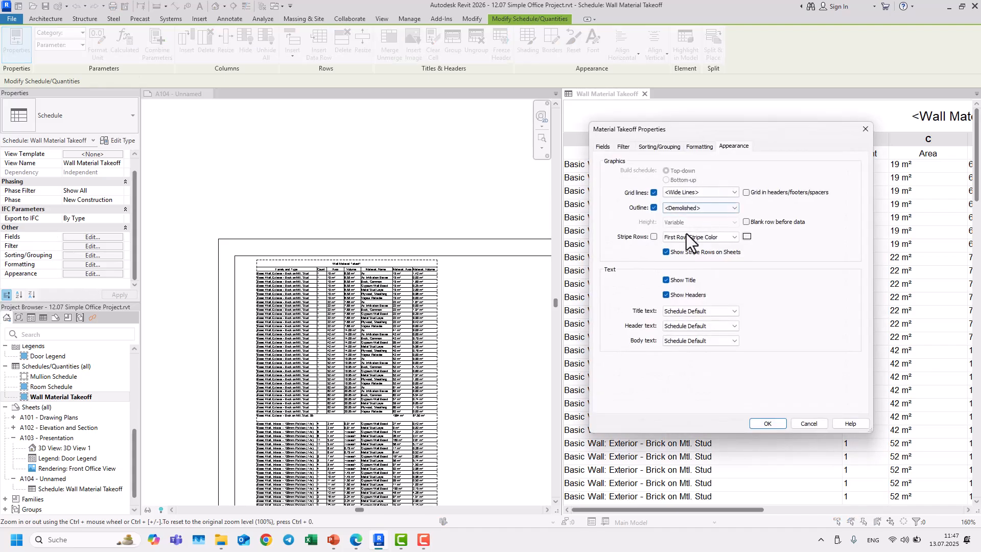
pyautogui.click(746, 223)
pyautogui.click(767, 423)
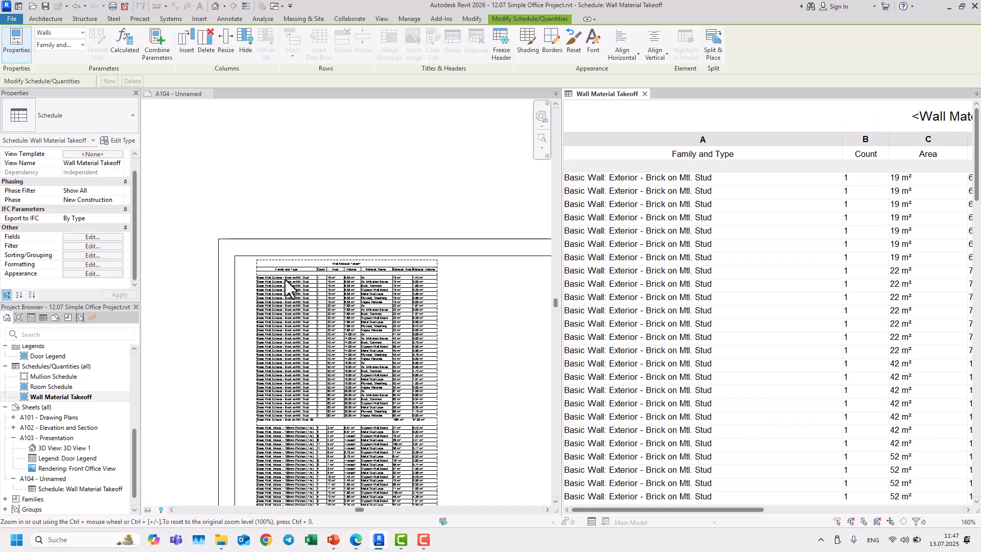
# Step: Hide the schedule's title in the appearance settings
pyautogui.click(99, 273)
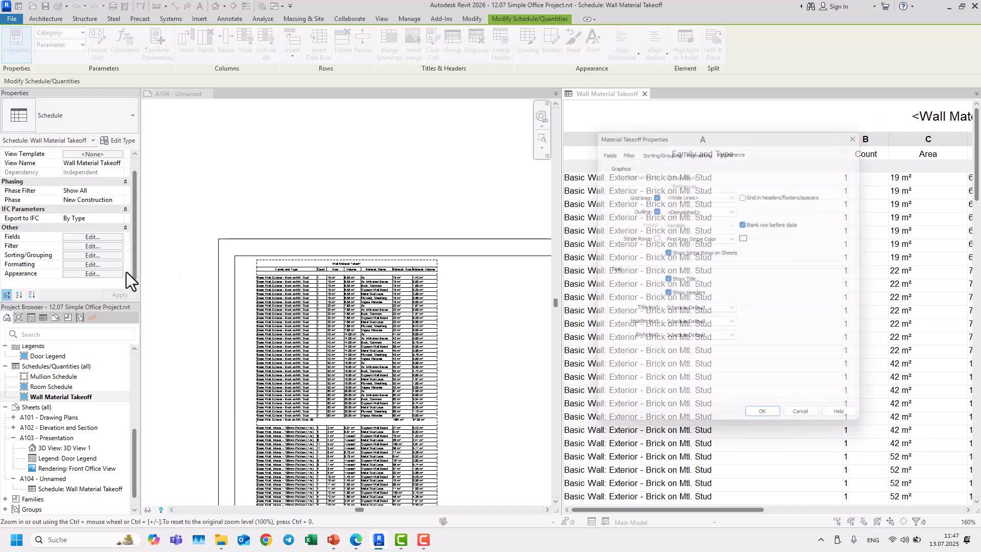
pyautogui.click(668, 238)
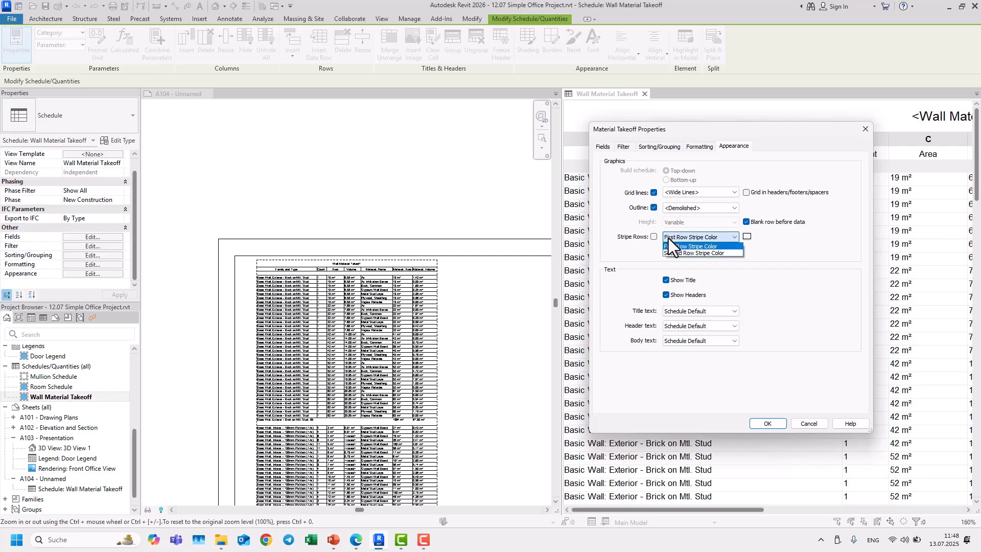
pyautogui.click(669, 238)
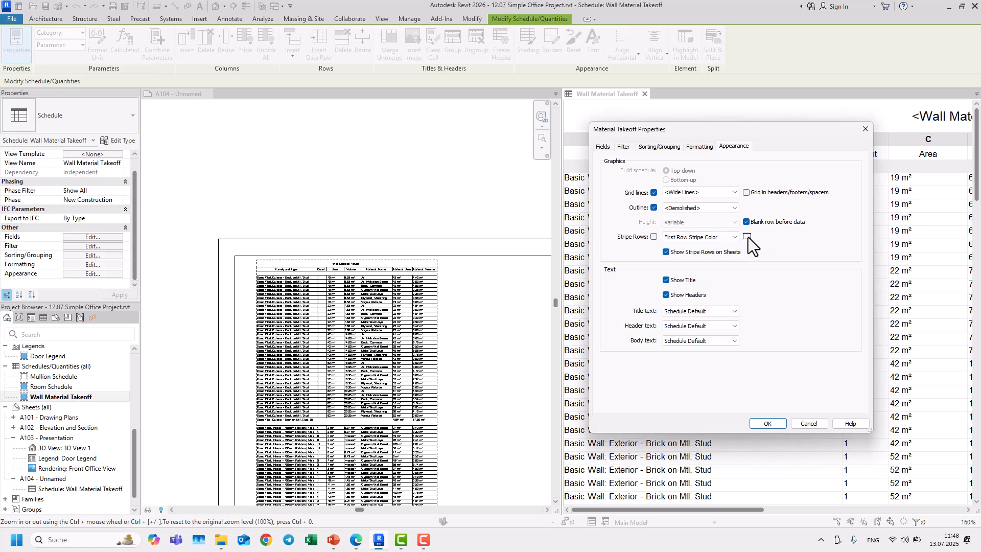
pyautogui.moveTo(756, 129); pyautogui.dragTo(753, 120)
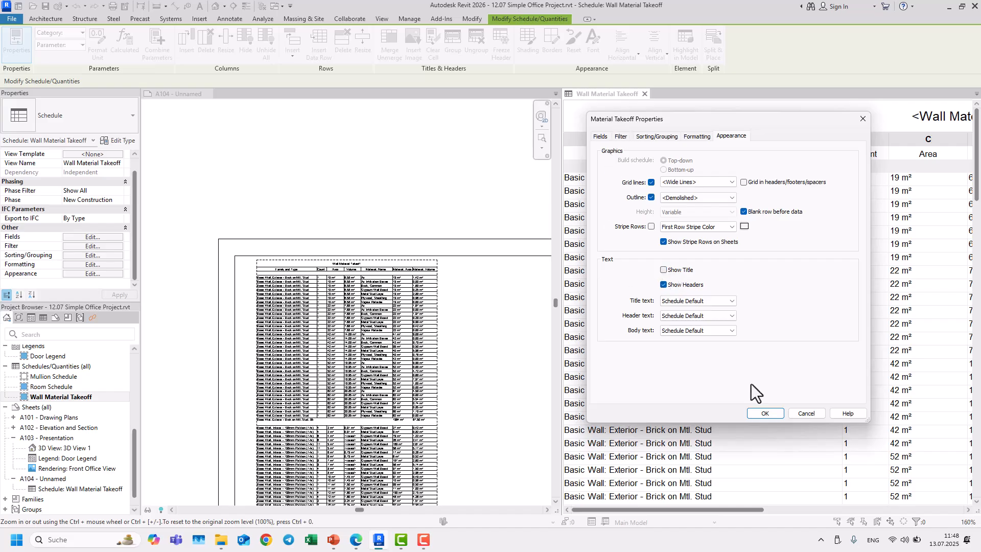
pyautogui.click(761, 414)
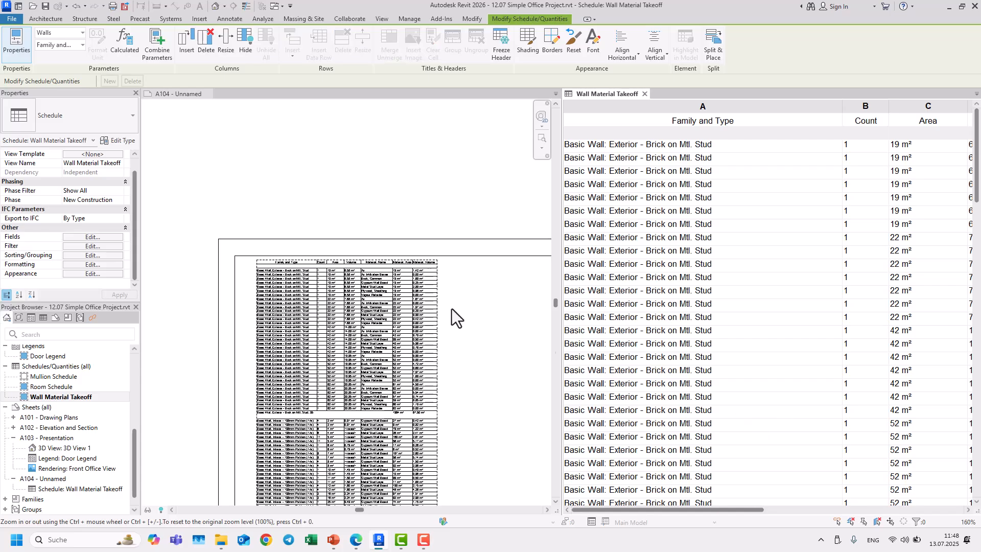
# Step: Show the schedule's title again
pyautogui.scroll(1, 313, 260)
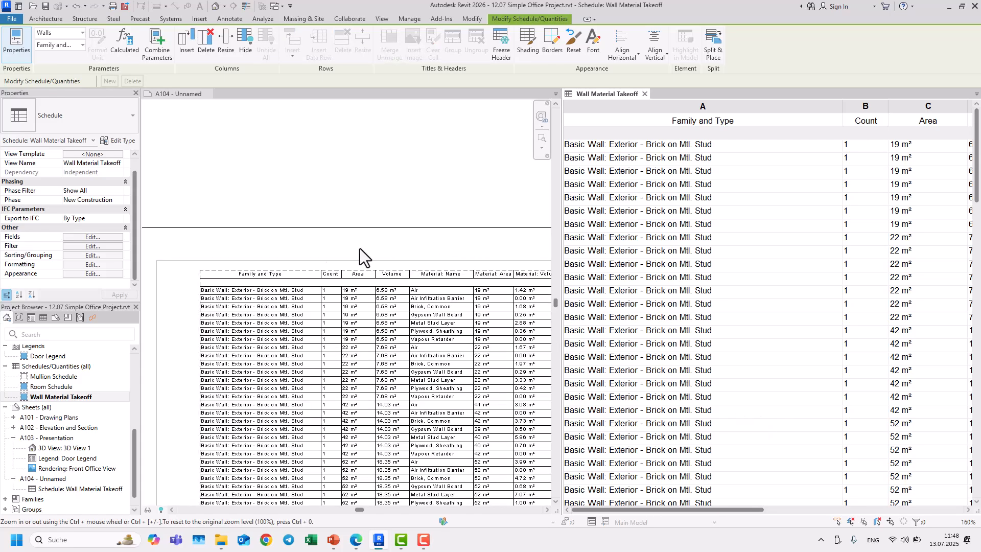
pyautogui.click(101, 273)
pyautogui.click(663, 270)
pyautogui.click(758, 413)
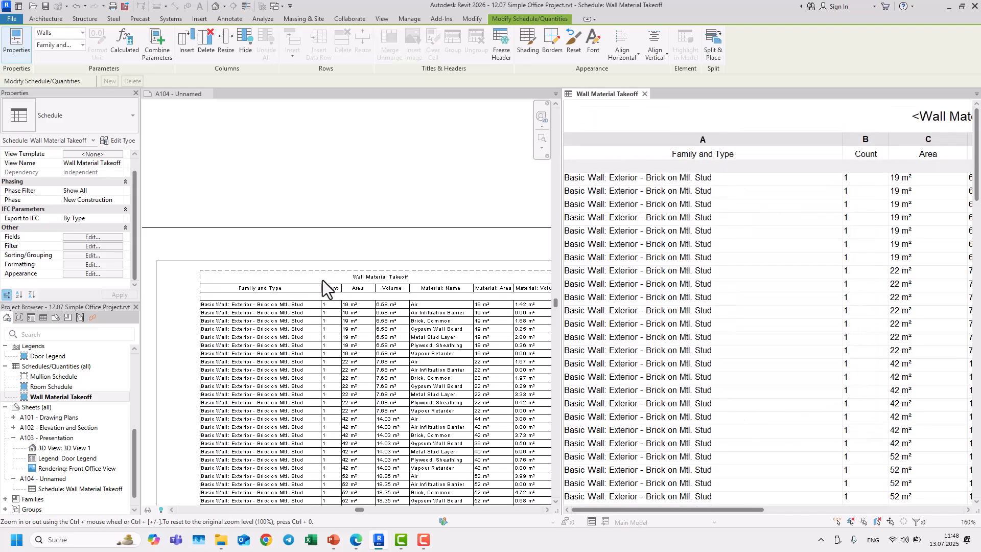
# Step: Hide the schedule's column headers
pyautogui.click(97, 274)
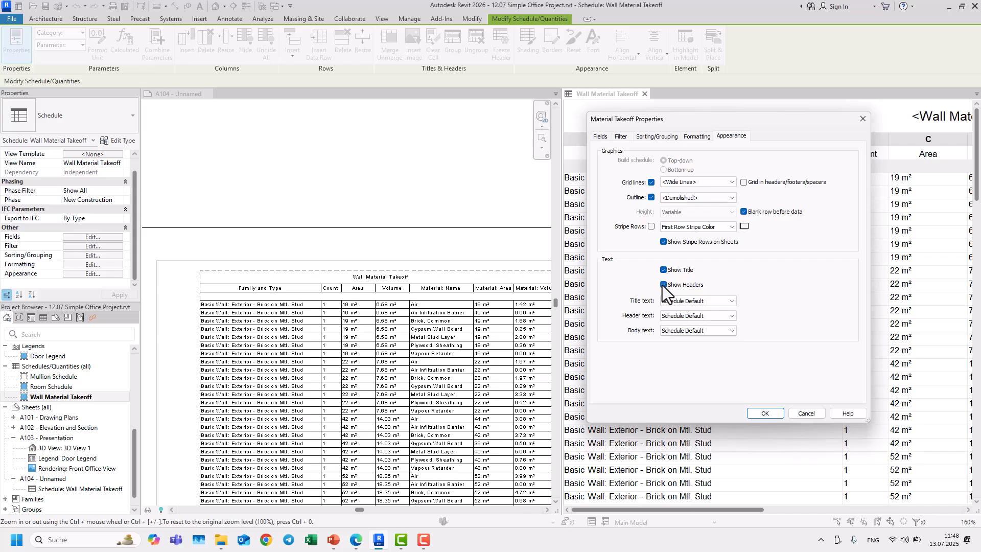
pyautogui.click(773, 415)
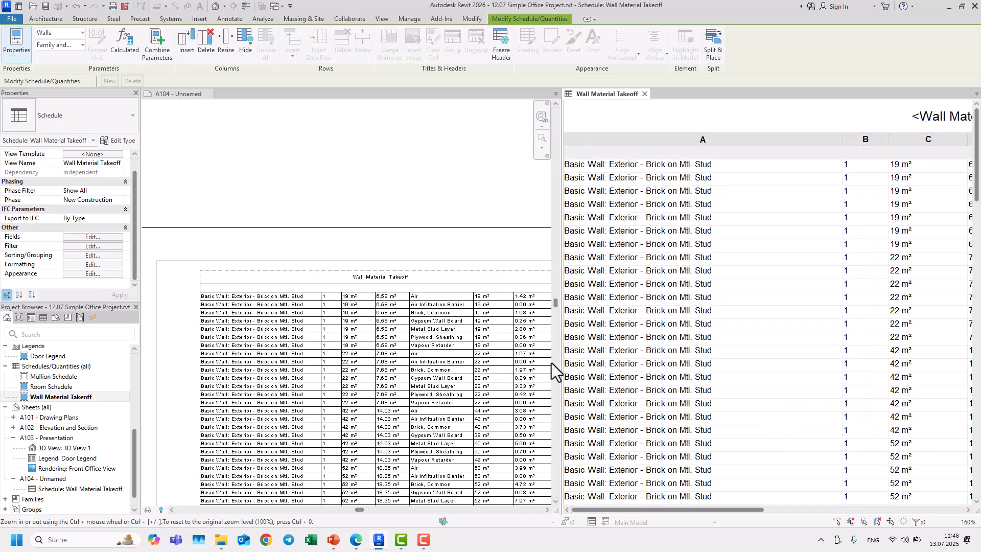
# Step: Show the schedule's column headers again
pyautogui.click(109, 277)
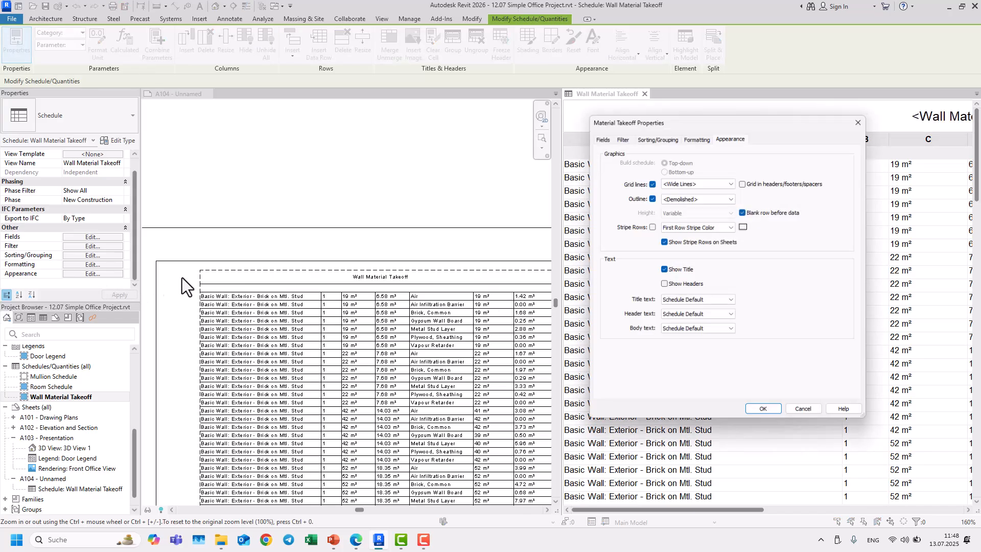
pyautogui.click(664, 284)
pyautogui.click(748, 413)
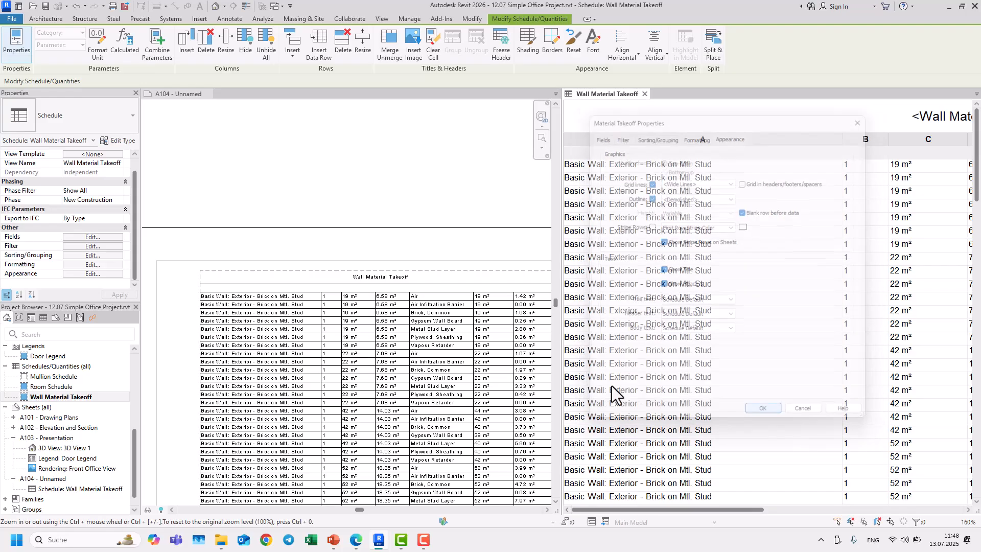
# Step: Set the schedule's title text style to 2.5mm TW in the appearance settings
pyautogui.click(103, 275)
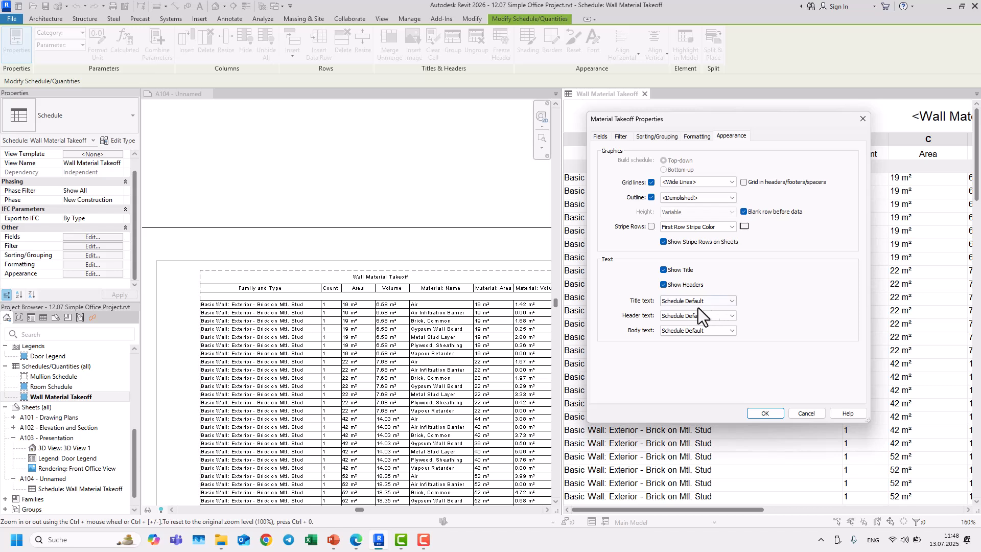
pyautogui.click(685, 304)
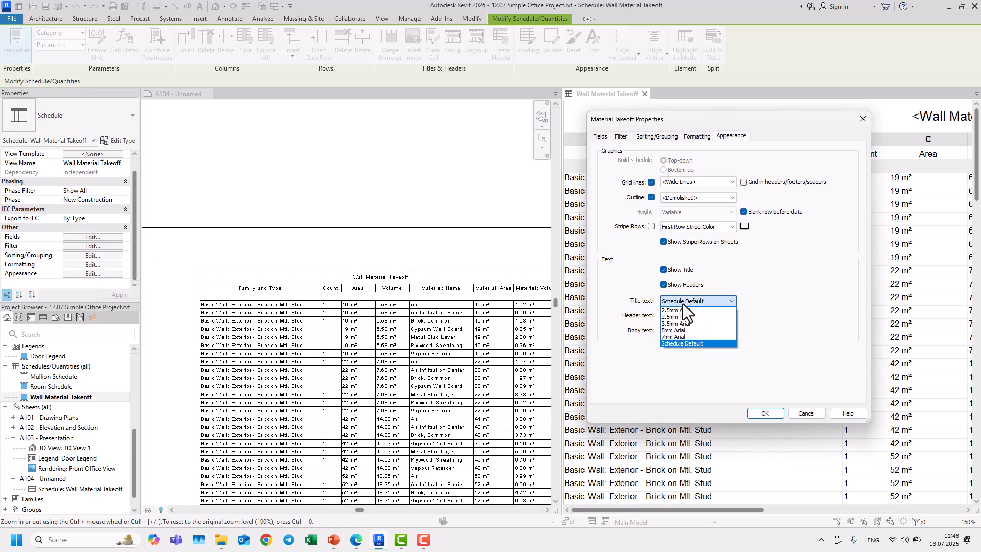
pyautogui.click(684, 304)
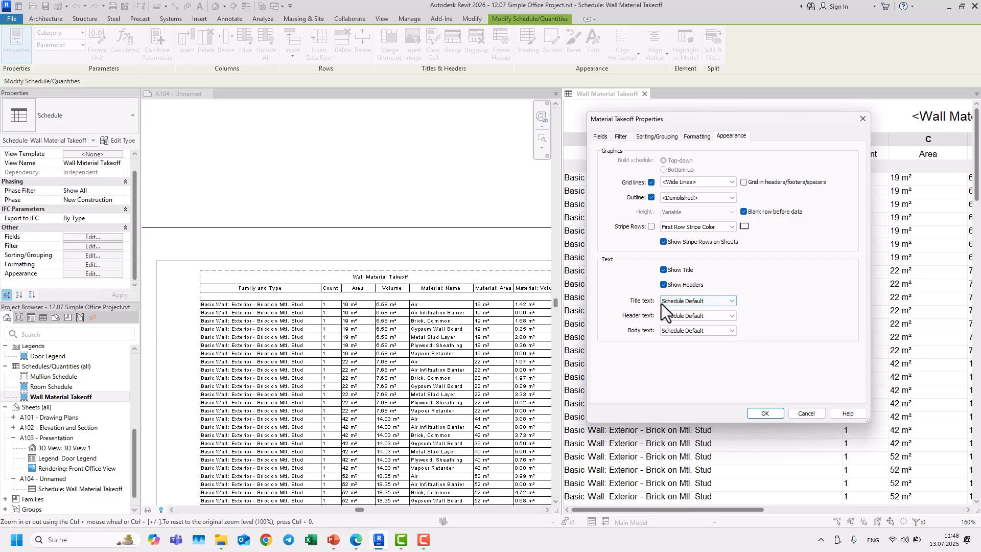
pyautogui.click(670, 304)
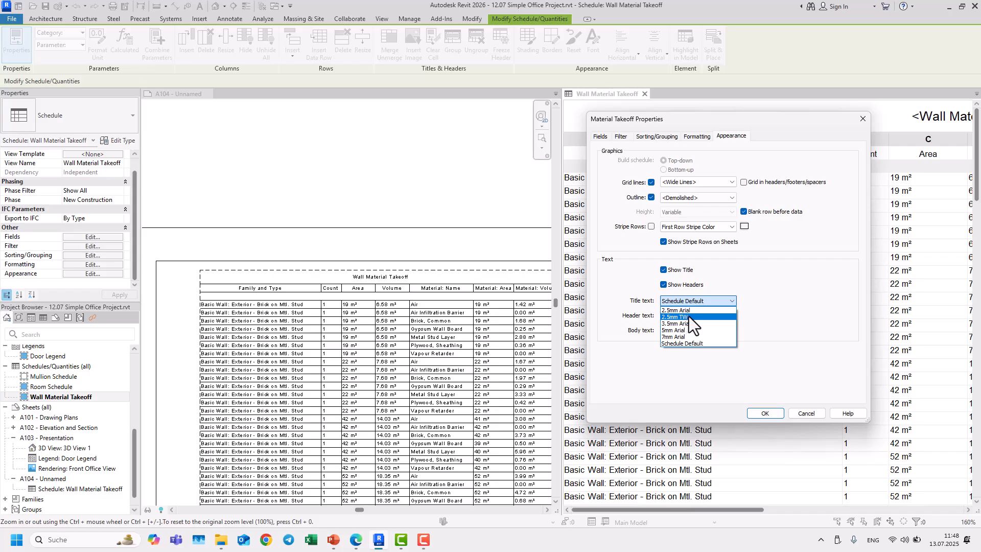
pyautogui.click(689, 317)
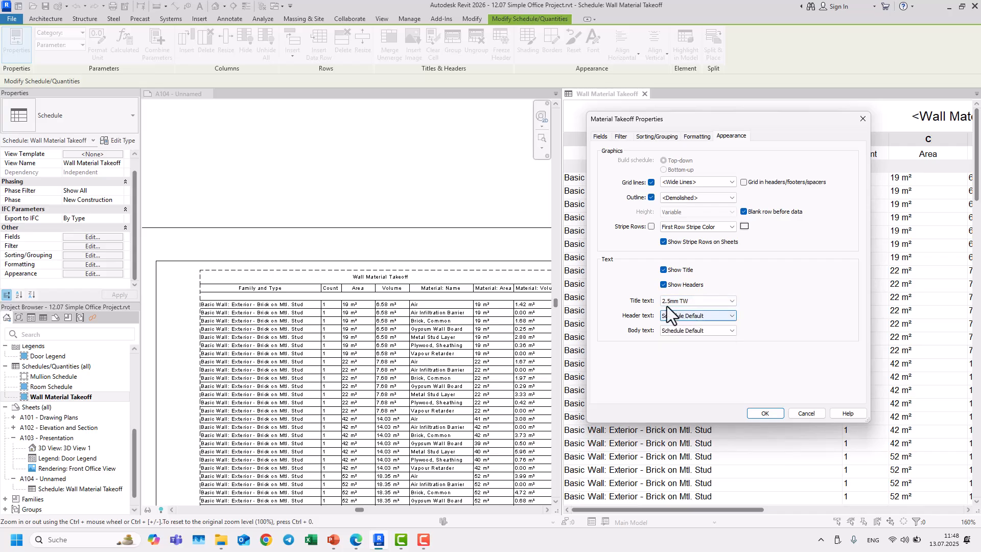
pyautogui.click(764, 413)
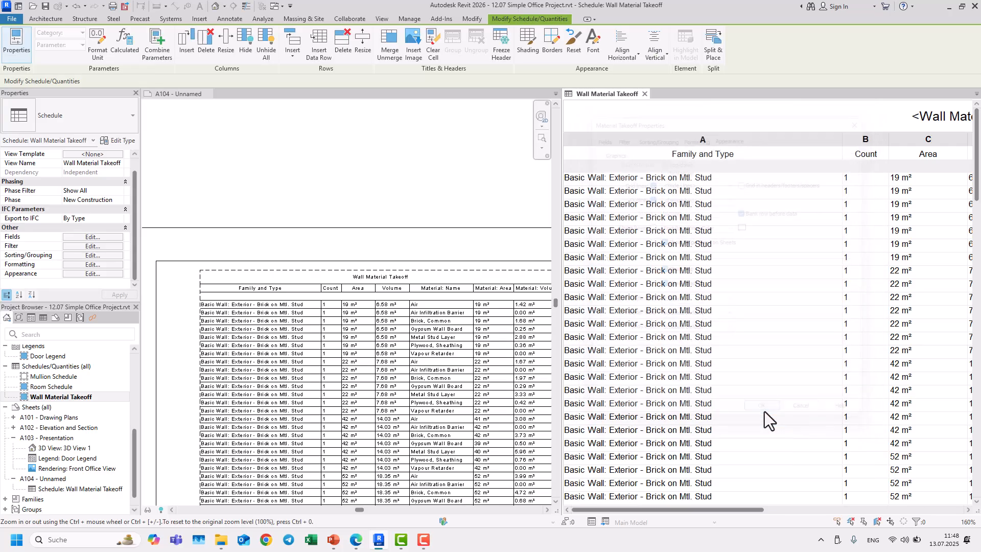
# Step: Duplicate the Schedule Default text type as a new text type named "text test"
pyautogui.scroll(5, 398, 276)
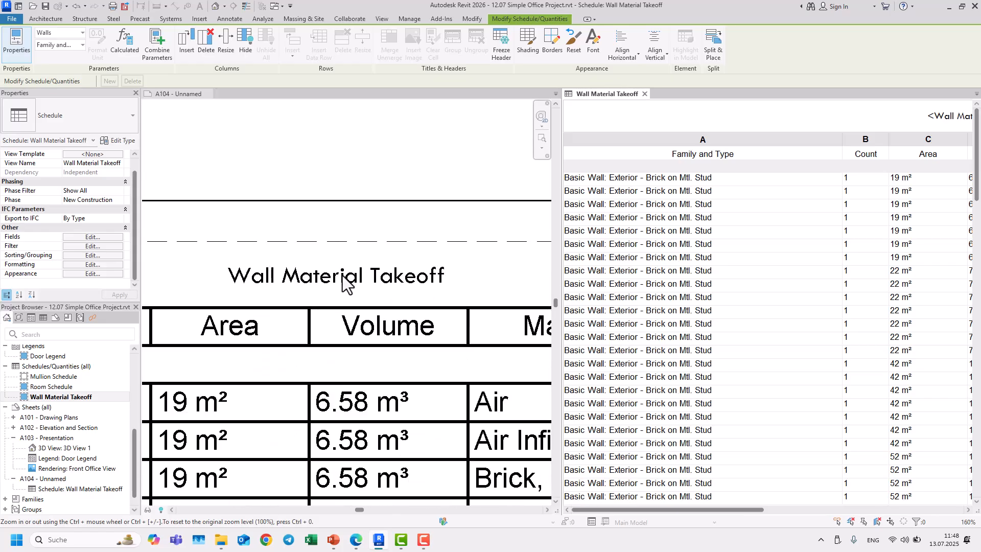
pyautogui.scroll(-5, 342, 275)
pyautogui.scroll(1, 342, 275)
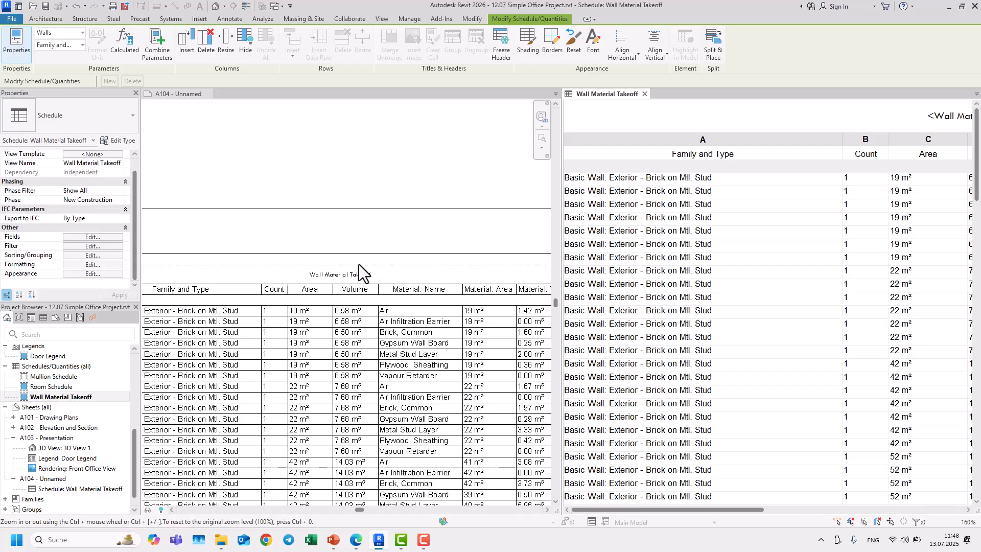
pyautogui.click(230, 18)
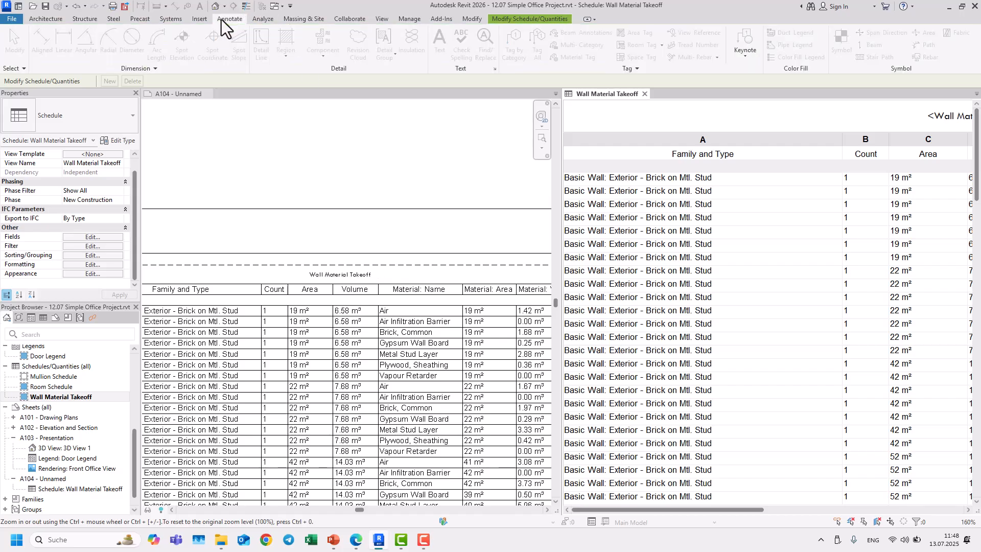
pyautogui.click(496, 70)
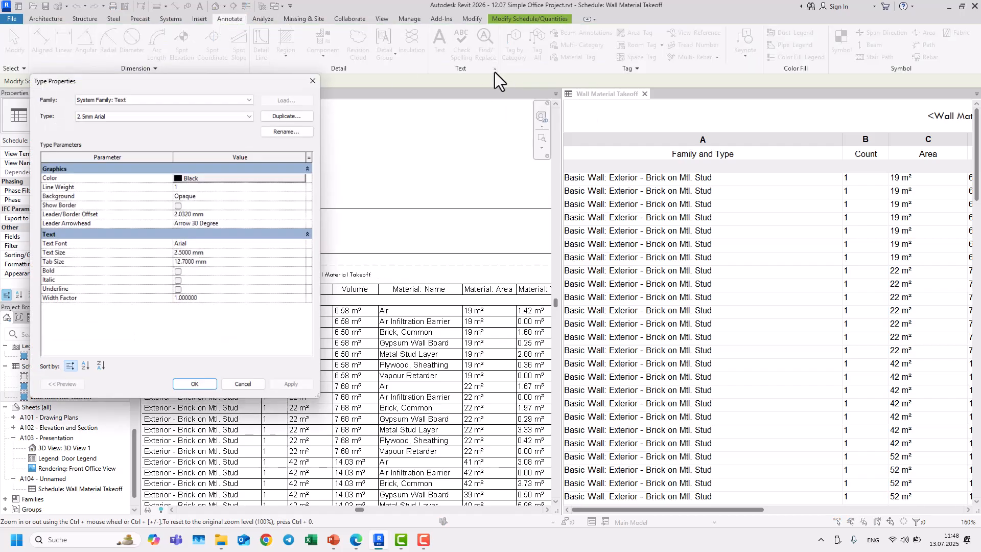
pyautogui.click(301, 121)
pyautogui.click(294, 130)
pyautogui.click(287, 134)
pyautogui.click(286, 135)
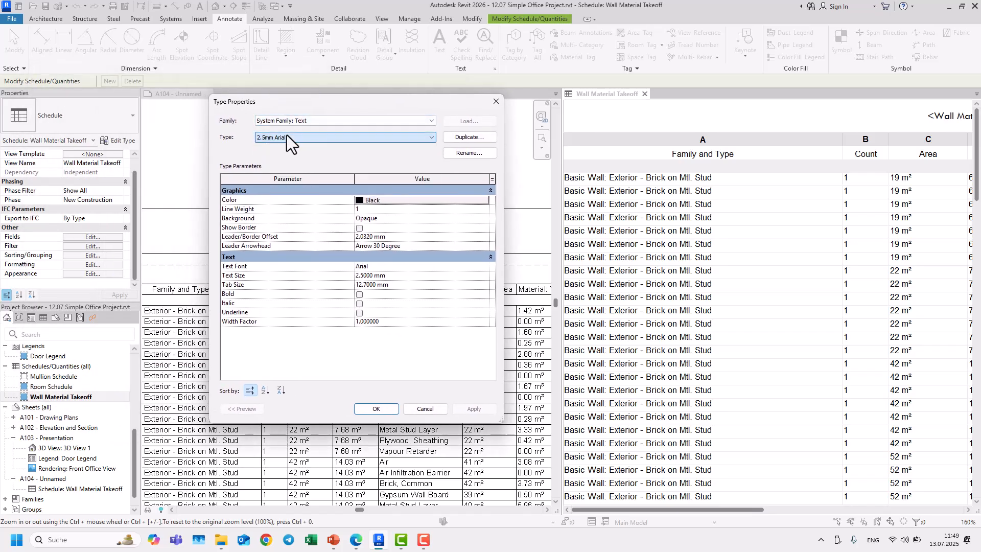
pyautogui.click(286, 135)
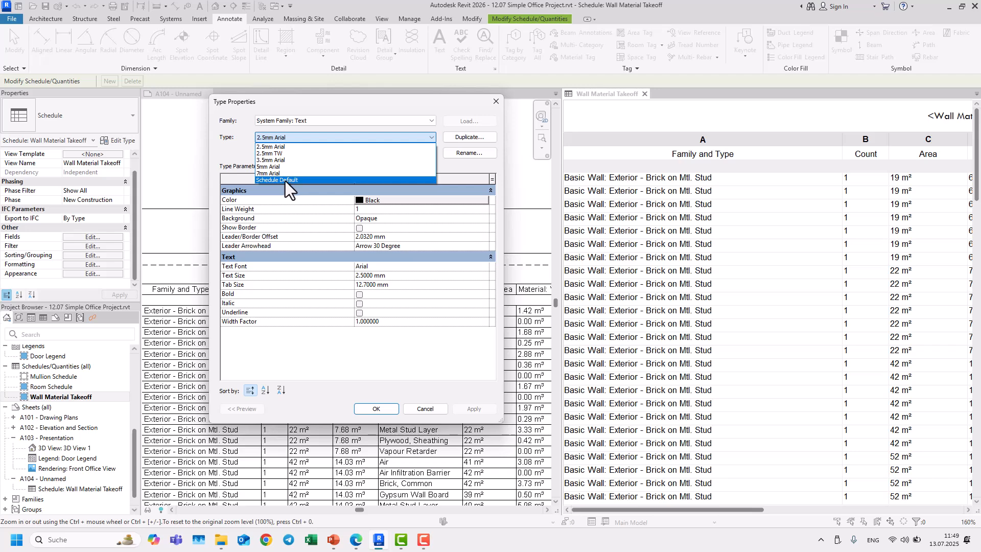
pyautogui.click(285, 181)
pyautogui.click(463, 137)
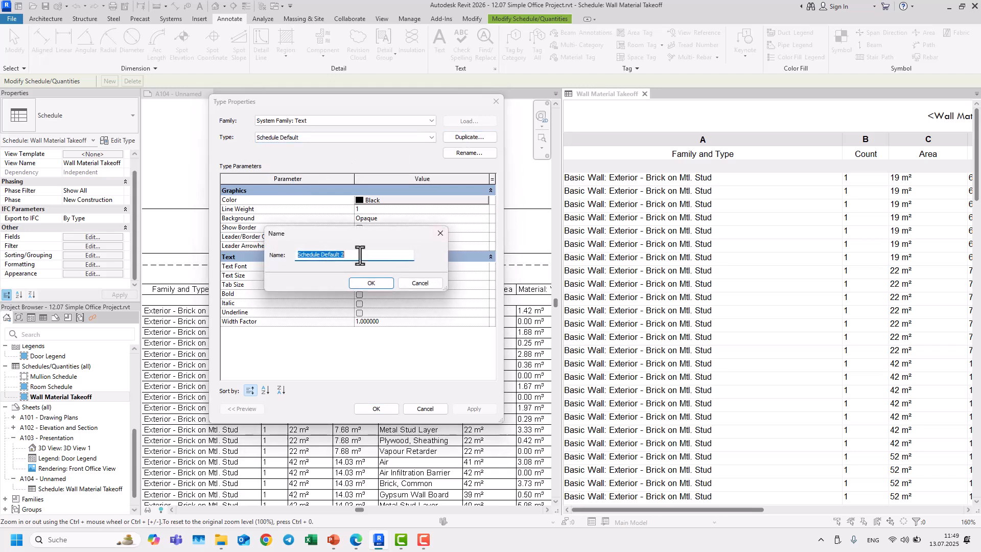
pyautogui.write('text test')
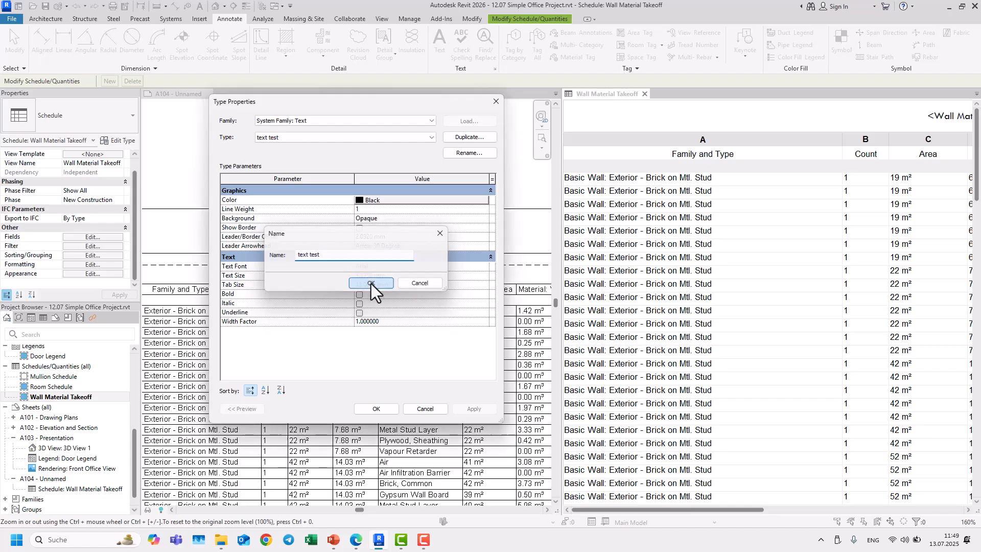
pyautogui.click(371, 283)
# Step: Set the "text test" type's color to red, RGB 196-011-011
pyautogui.click(379, 202)
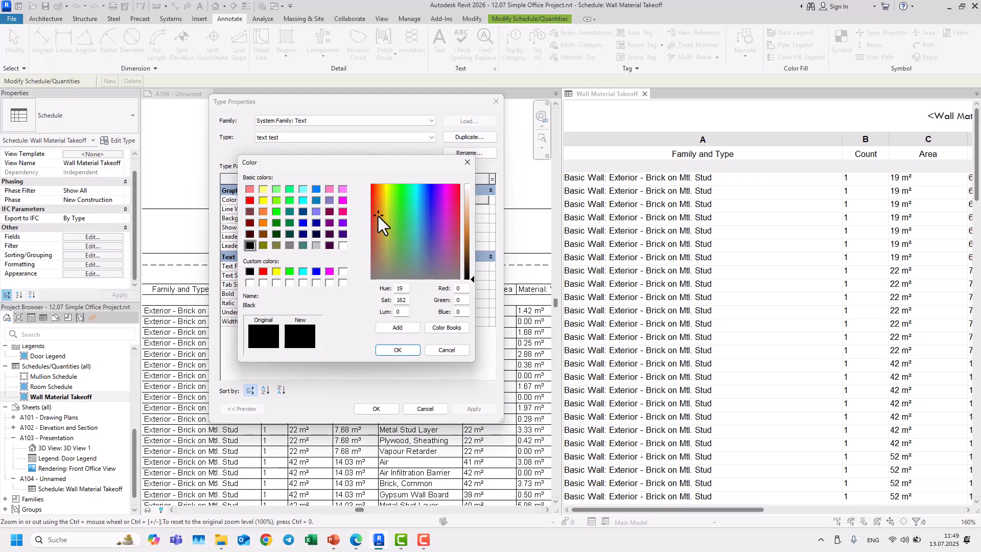
pyautogui.click(467, 225)
pyautogui.click(372, 195)
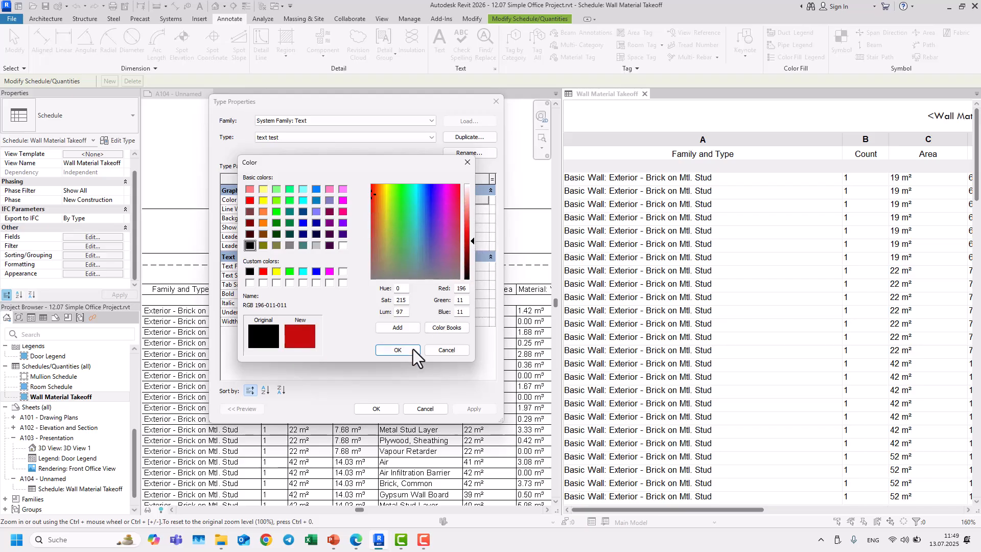
pyautogui.click(412, 349)
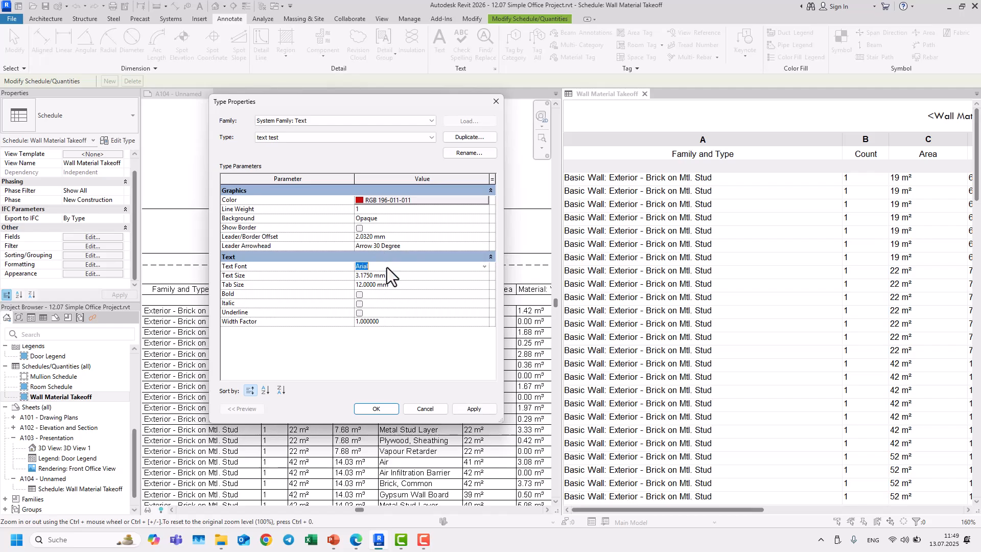
# Step: Set the "text test" type's font to Highway Gothic and its text size to 4 mm
pyautogui.write('GO')
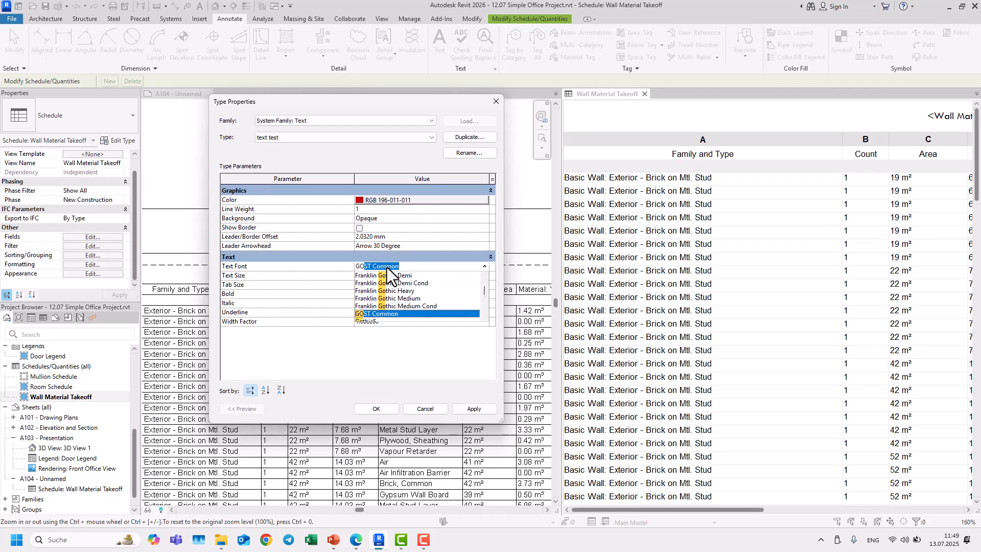
pyautogui.write('thicE')
pyautogui.scroll(-1, 389, 282)
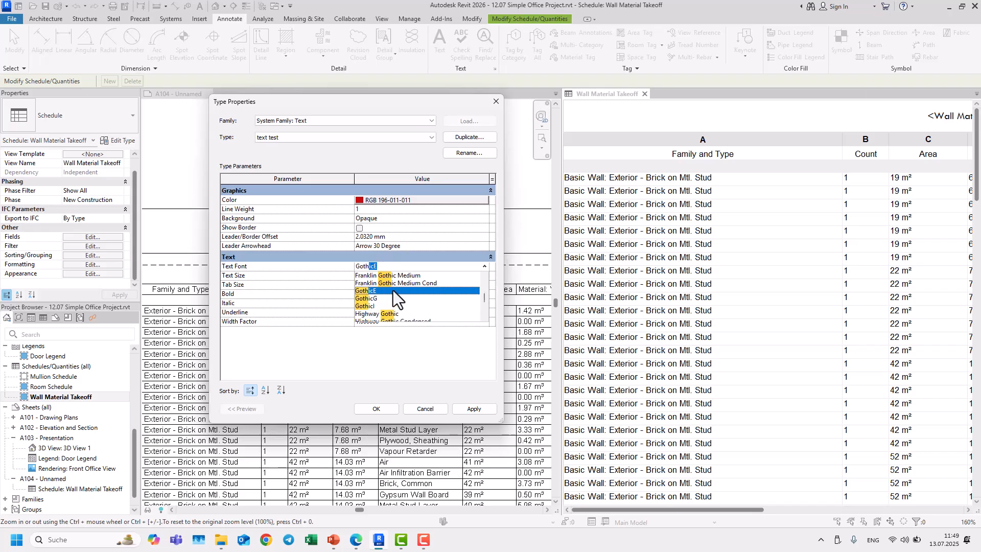
pyautogui.click(389, 315)
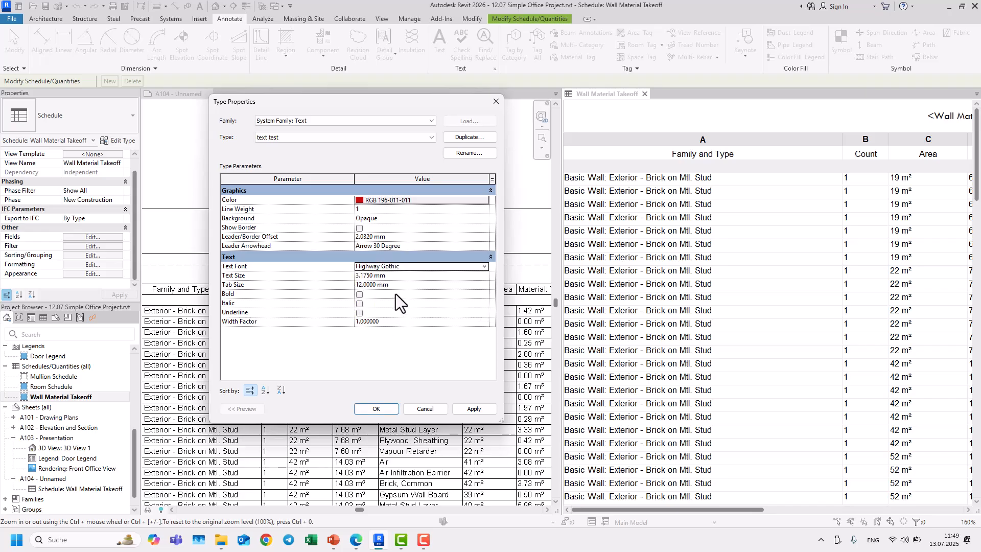
pyautogui.click(401, 278)
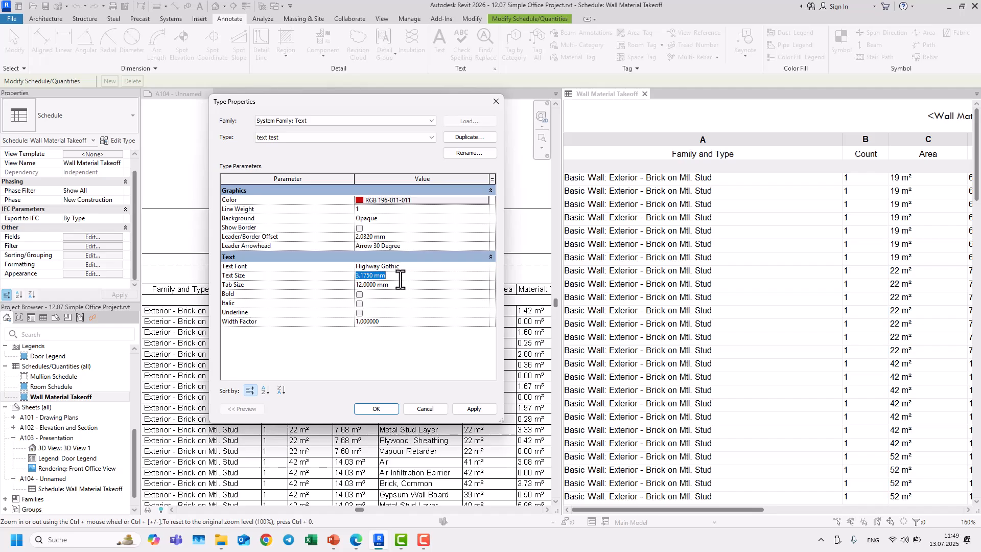
pyautogui.click(383, 408)
# Step: Apply the "text test" text style to the schedule's column headers
pyautogui.scroll(-2, 385, 194)
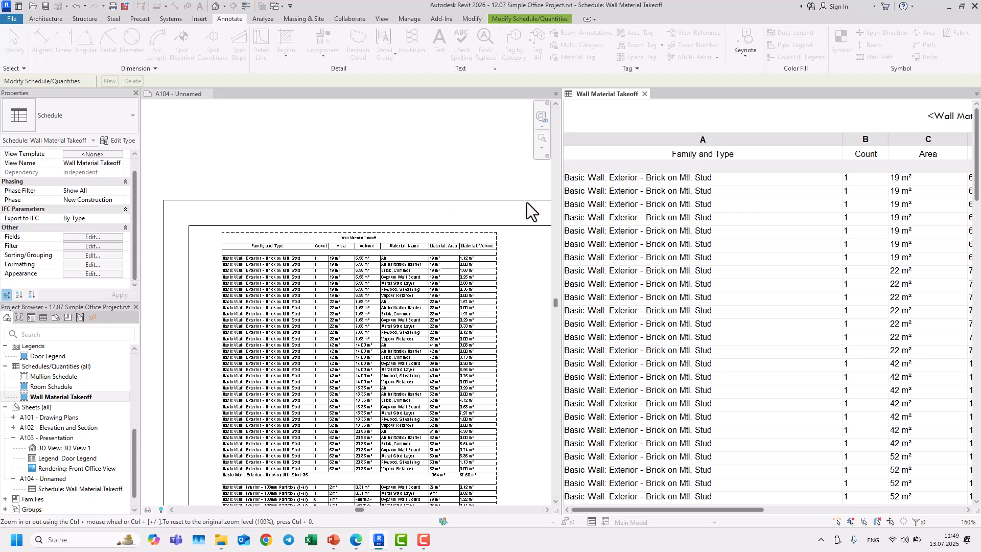
pyautogui.click(107, 273)
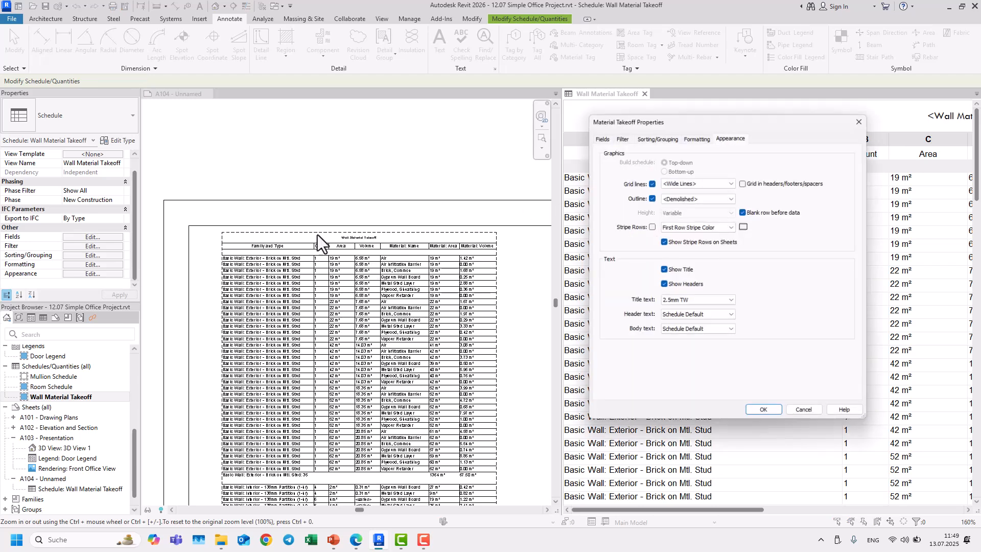
pyautogui.click(684, 317)
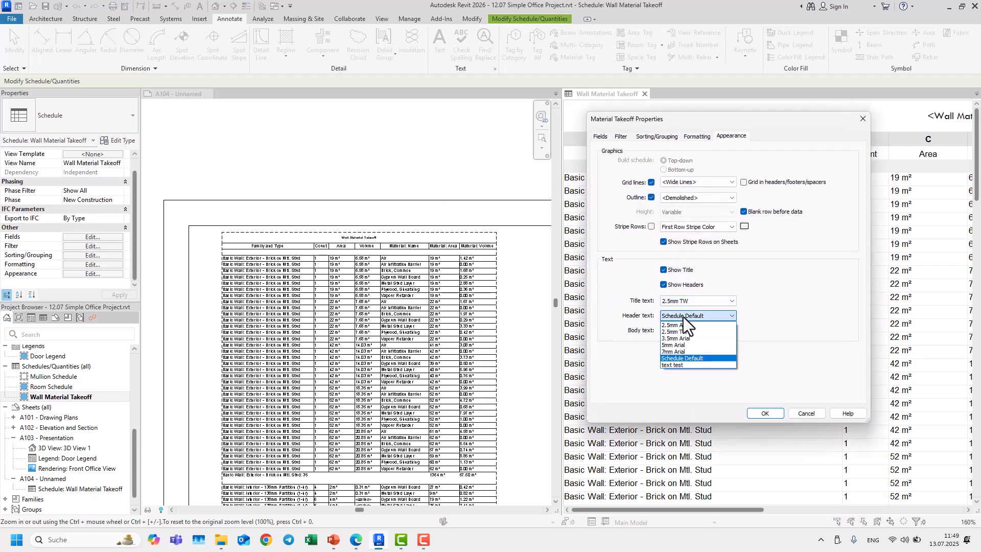
pyautogui.click(677, 365)
pyautogui.click(761, 413)
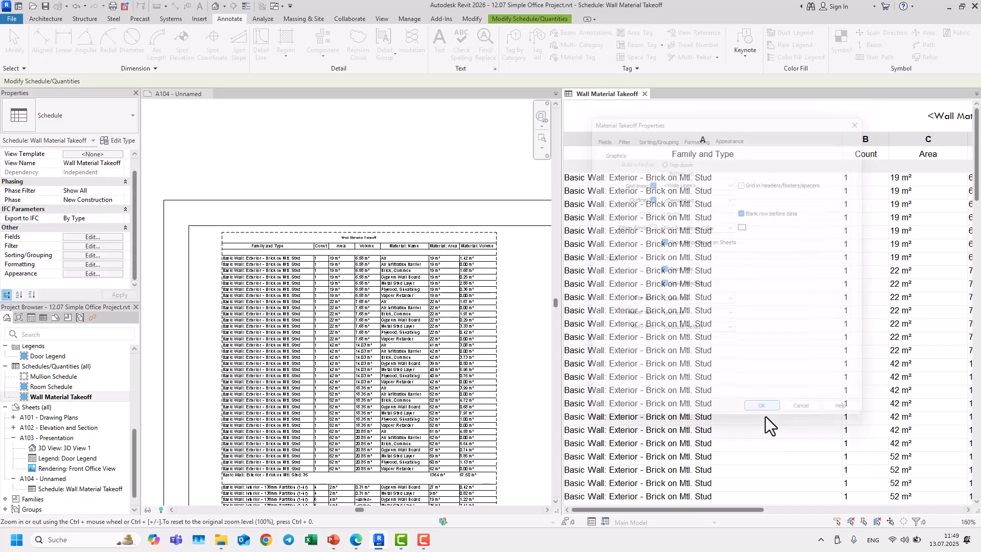
# Step: Inspect the restyled headers on the sheet and review the schedule's appearance settings
pyautogui.scroll(3, 355, 256)
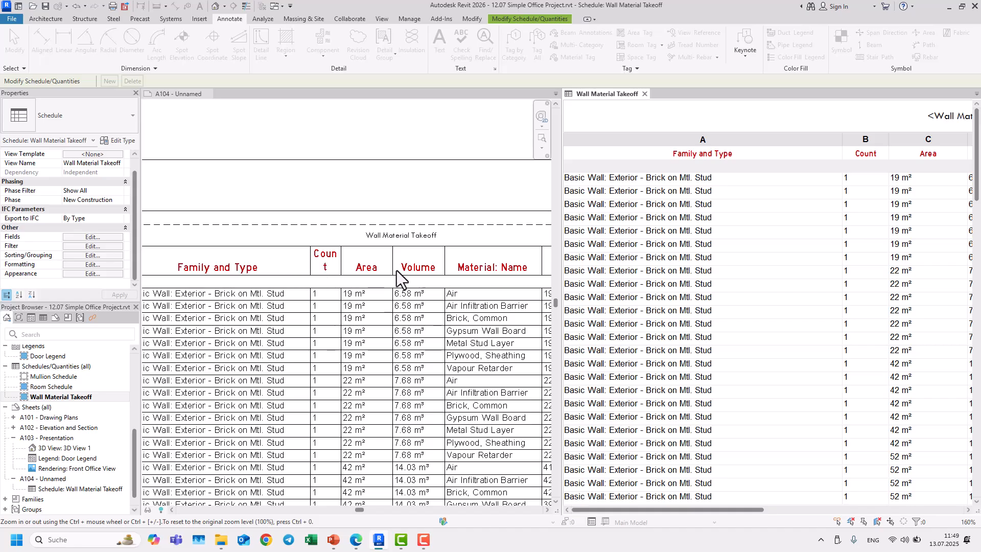
pyautogui.scroll(-1, 310, 279)
pyautogui.scroll(-2, 309, 277)
pyautogui.scroll(1, 315, 278)
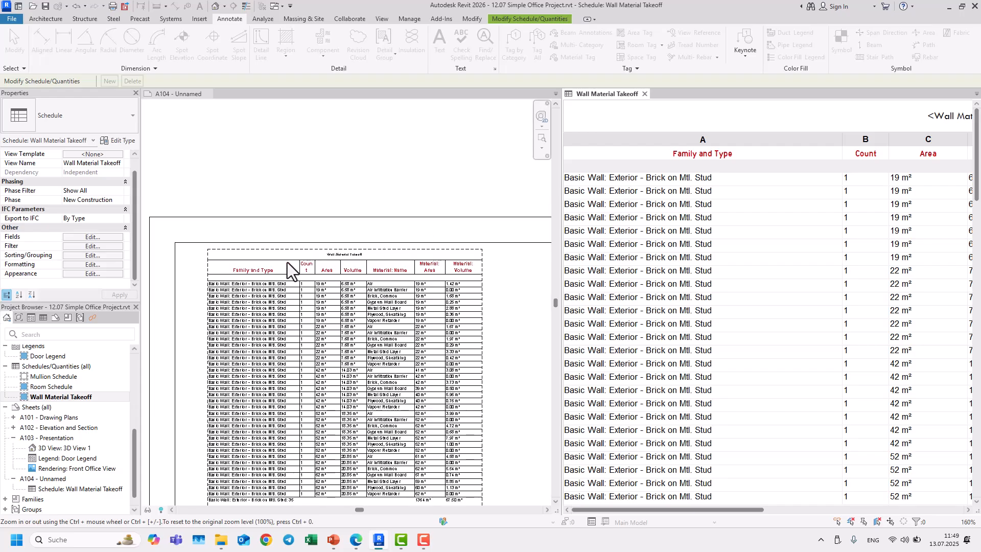
pyautogui.click(104, 276)
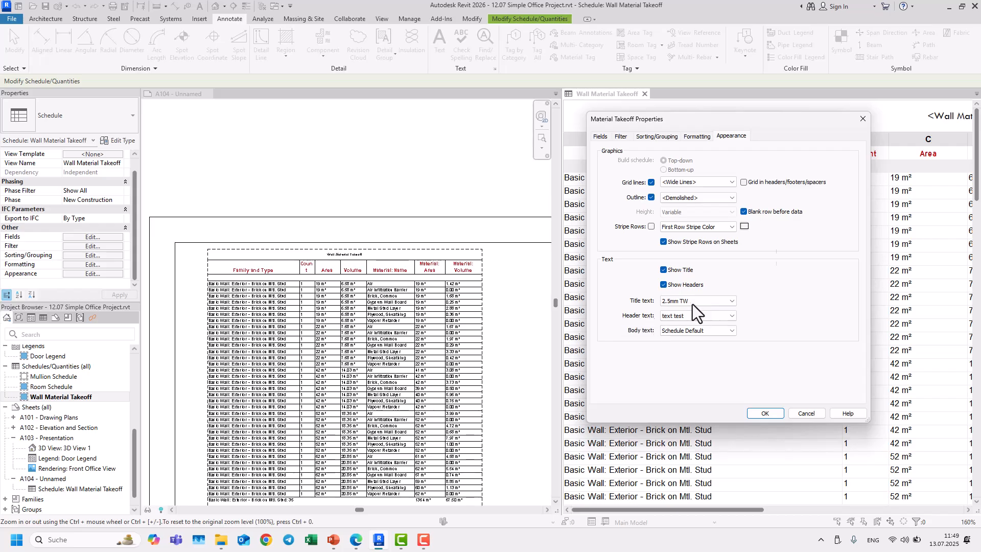
pyautogui.click(863, 119)
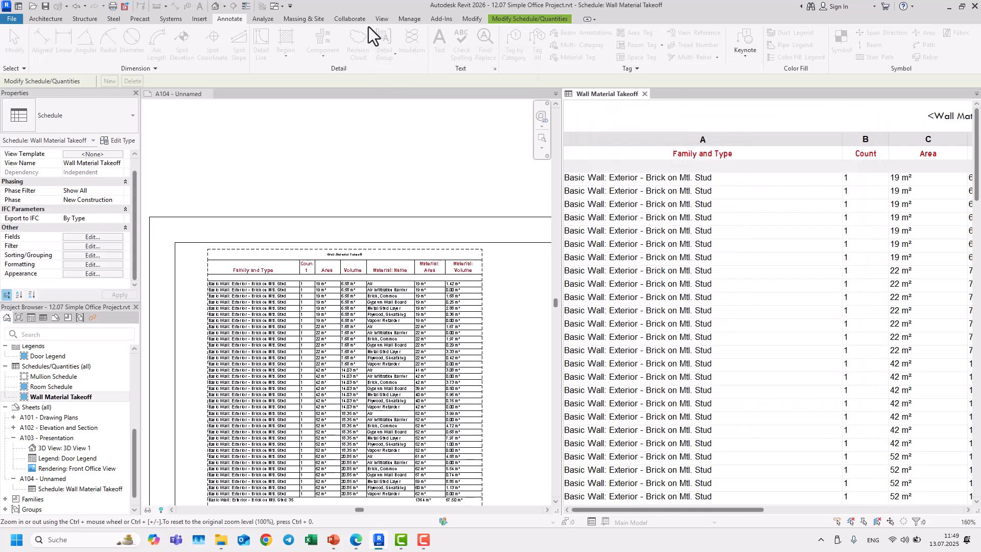
# Step: Change the "text test" type's text size to 2 mm
pyautogui.click(495, 69)
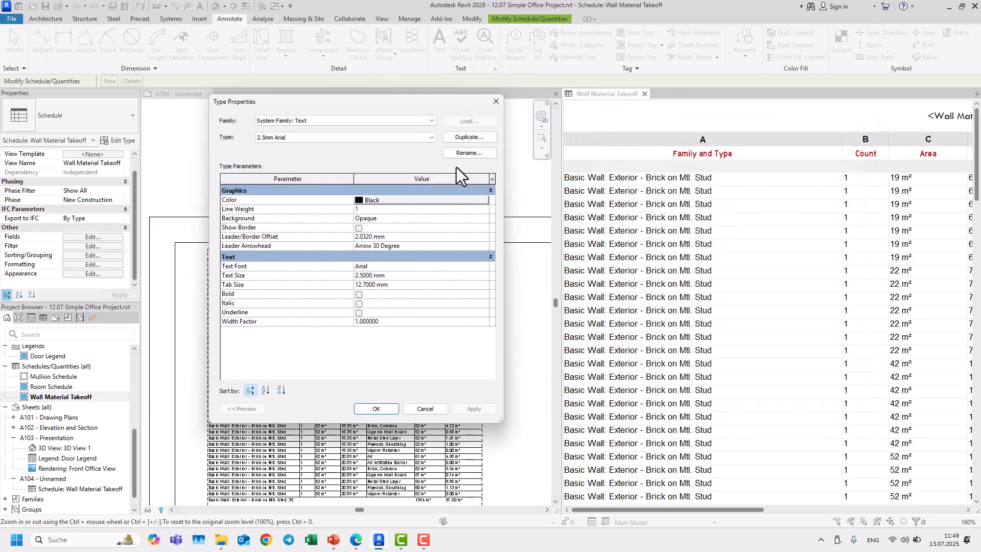
pyautogui.click(317, 138)
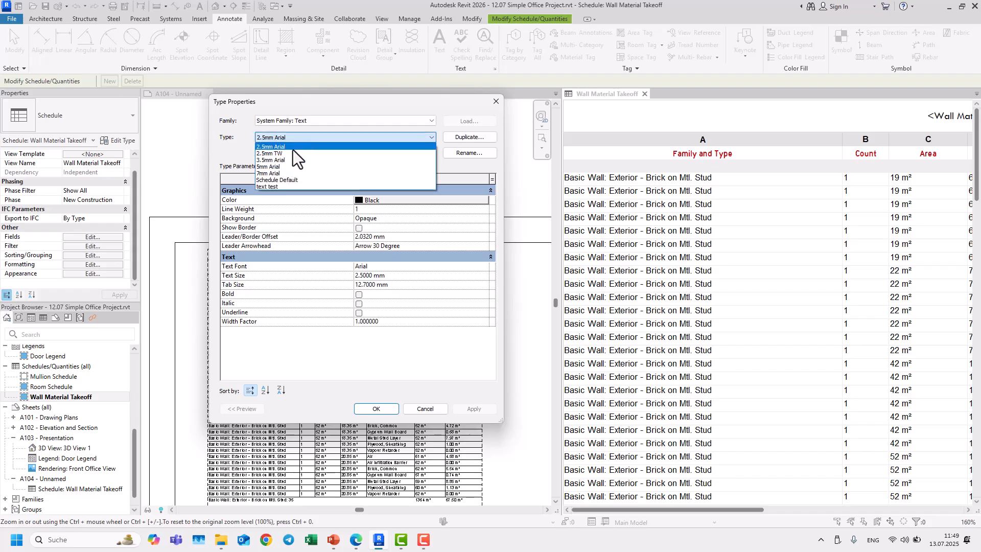
pyautogui.click(283, 183)
pyautogui.click(402, 277)
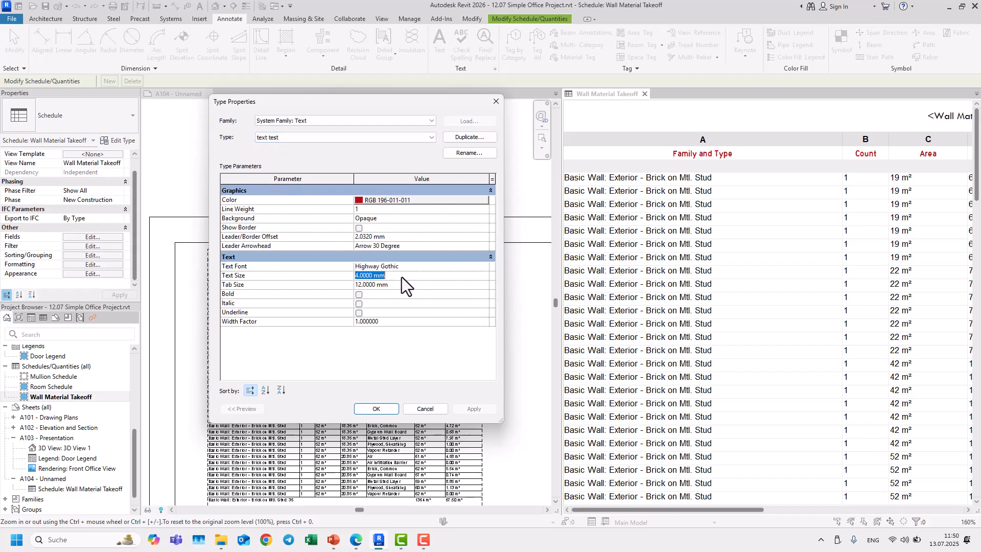
pyautogui.write('2')
pyautogui.click(376, 409)
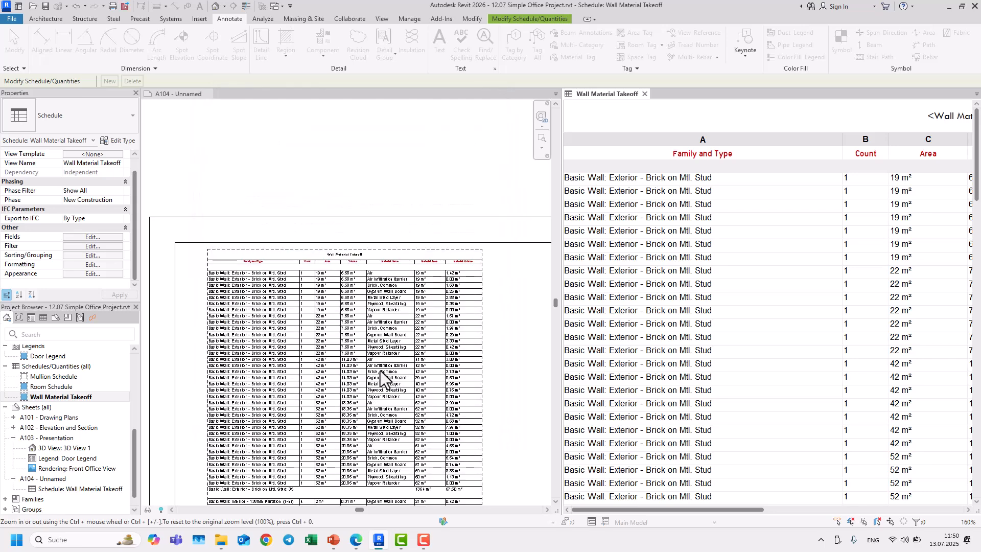
pyautogui.scroll(4, 332, 283)
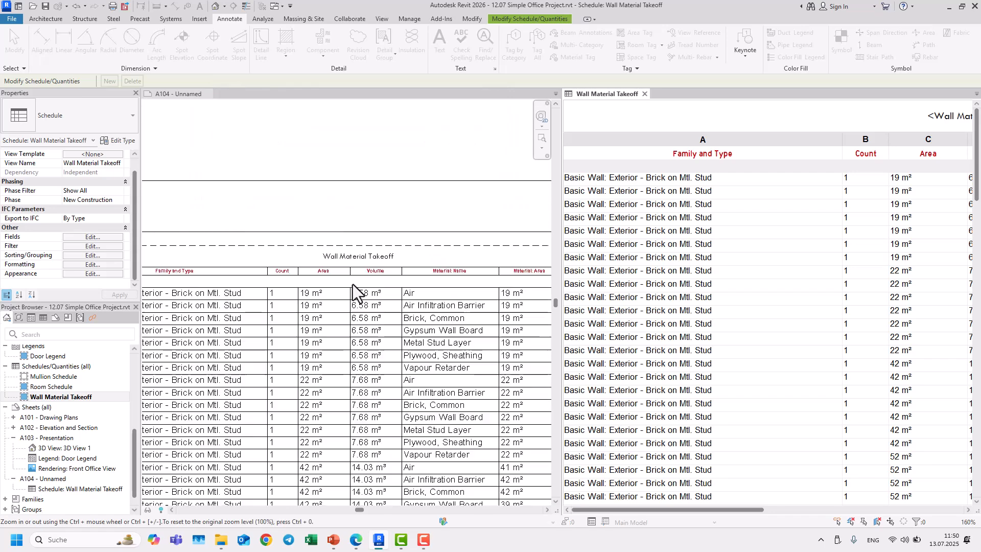
pyautogui.scroll(-1, 327, 278)
pyautogui.scroll(4, 322, 277)
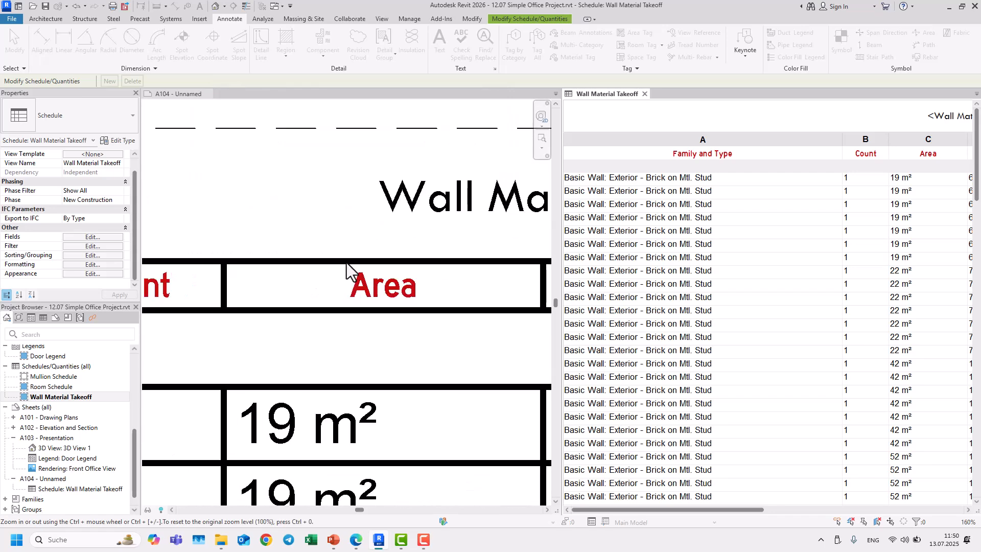
# Step: Reopen and confirm the schedule's appearance settings, then inspect the resized column headers on the sheet
pyautogui.click(107, 274)
pyautogui.click(679, 184)
pyautogui.click(689, 251)
pyautogui.click(763, 414)
pyautogui.scroll(-5, 338, 328)
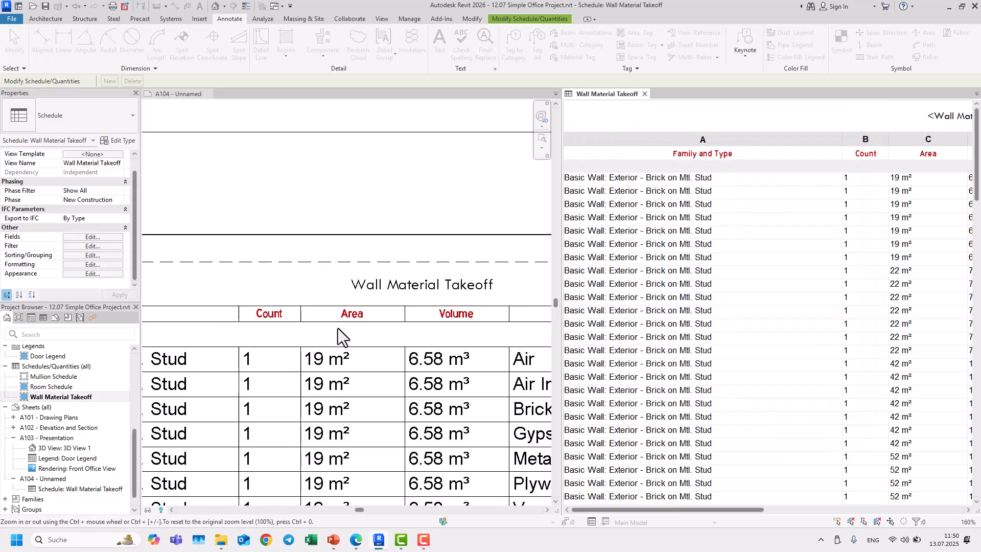
pyautogui.scroll(4, 385, 322)
pyautogui.scroll(-5, 381, 327)
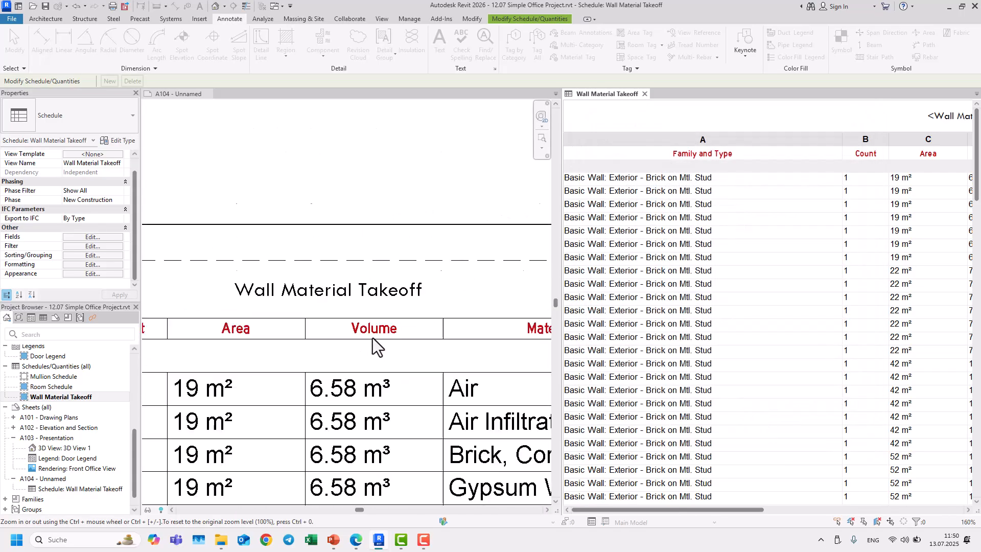
# Step: Reset the schedule's title text and header text styles to Schedule Default in its appearance settings
pyautogui.click(101, 274)
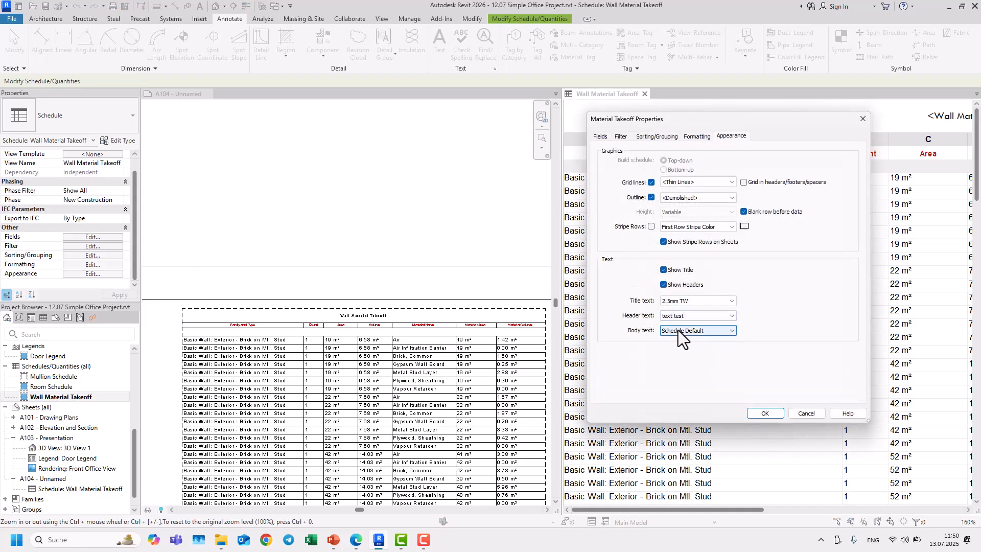
pyautogui.click(673, 303)
pyautogui.click(680, 345)
pyautogui.click(678, 316)
pyautogui.click(686, 358)
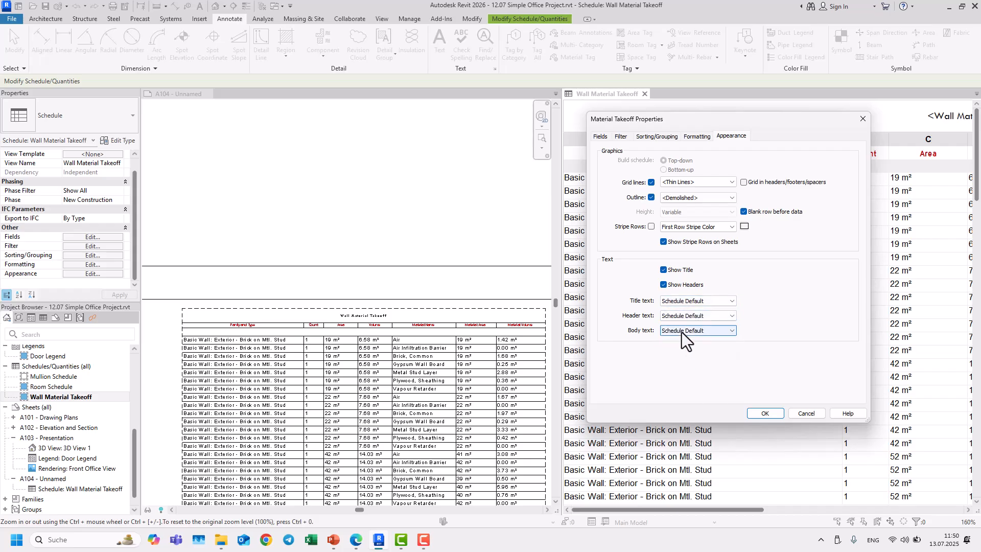
pyautogui.click(765, 414)
# Step: Change the Schedule Default text type's color to a dark red
pyautogui.click(494, 71)
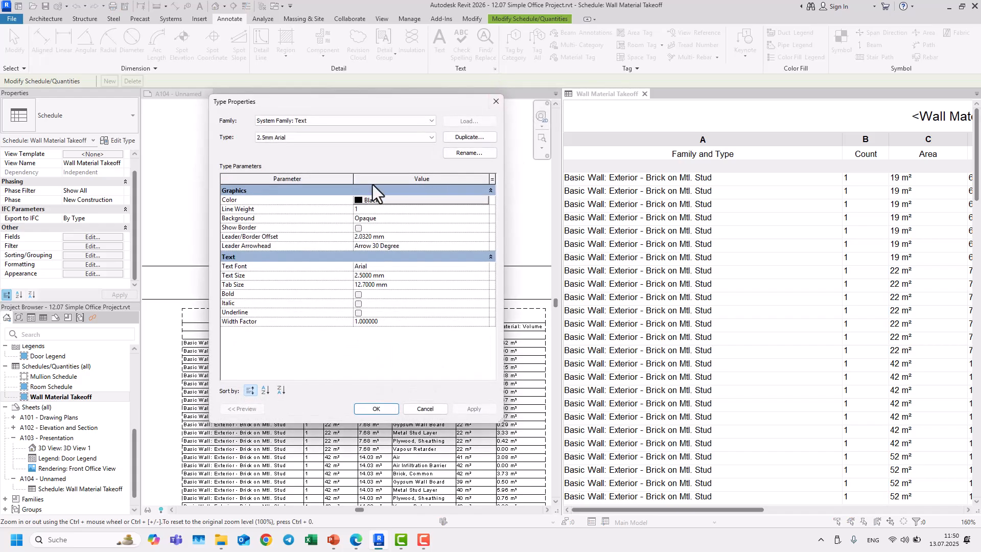
pyautogui.click(350, 137)
pyautogui.click(285, 179)
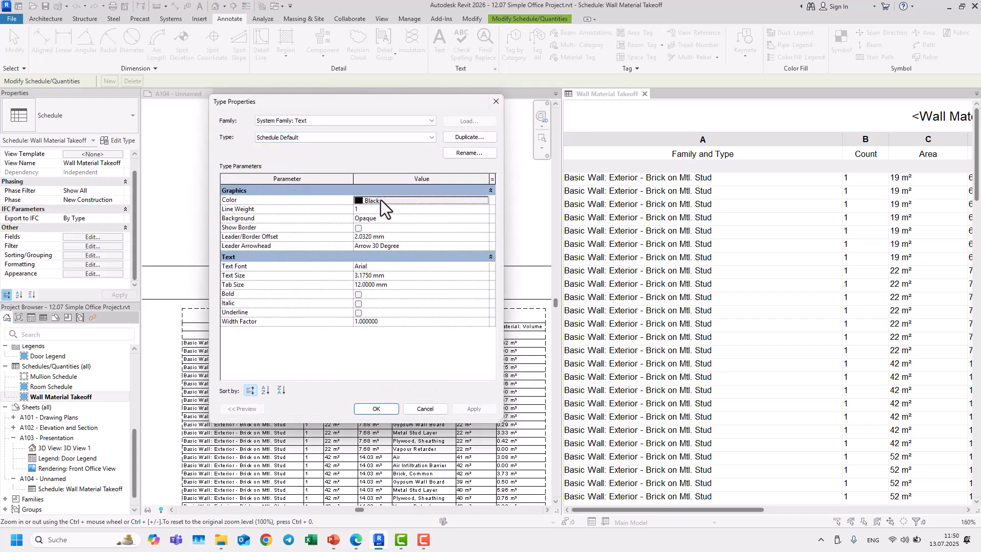
pyautogui.click(381, 200)
pyautogui.click(470, 231)
pyautogui.click(409, 351)
pyautogui.click(376, 409)
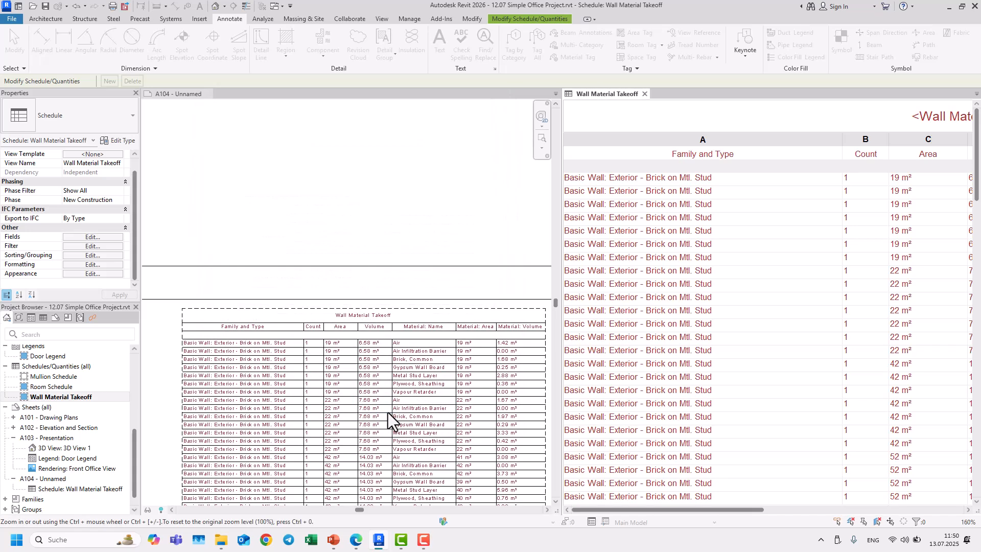
# Step: Open the schedule's appearance settings again from its properties
pyautogui.scroll(-4, 295, 173)
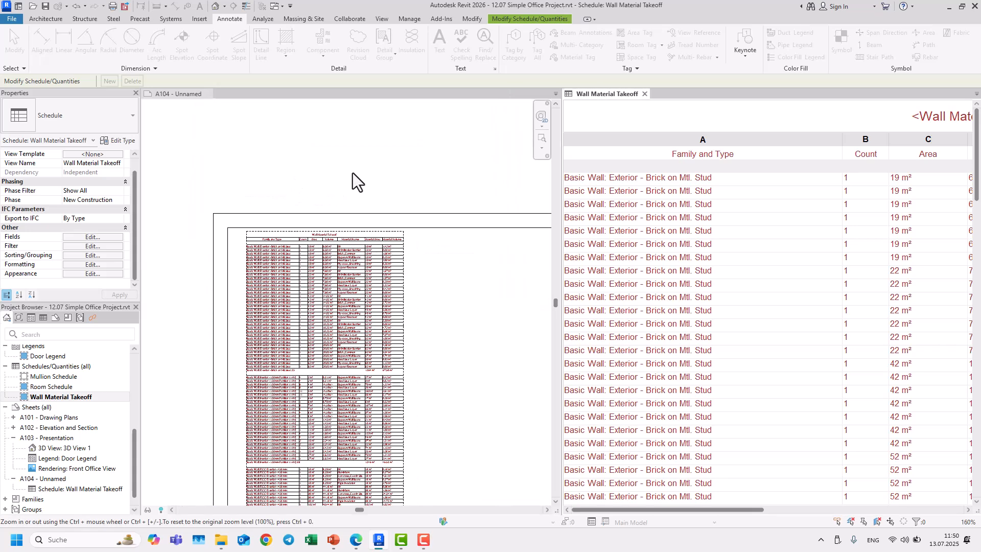
pyautogui.click(353, 176)
pyautogui.scroll(5, 413, 261)
pyautogui.moveTo(470, 301); pyautogui.dragTo(507, 254, button='middle')
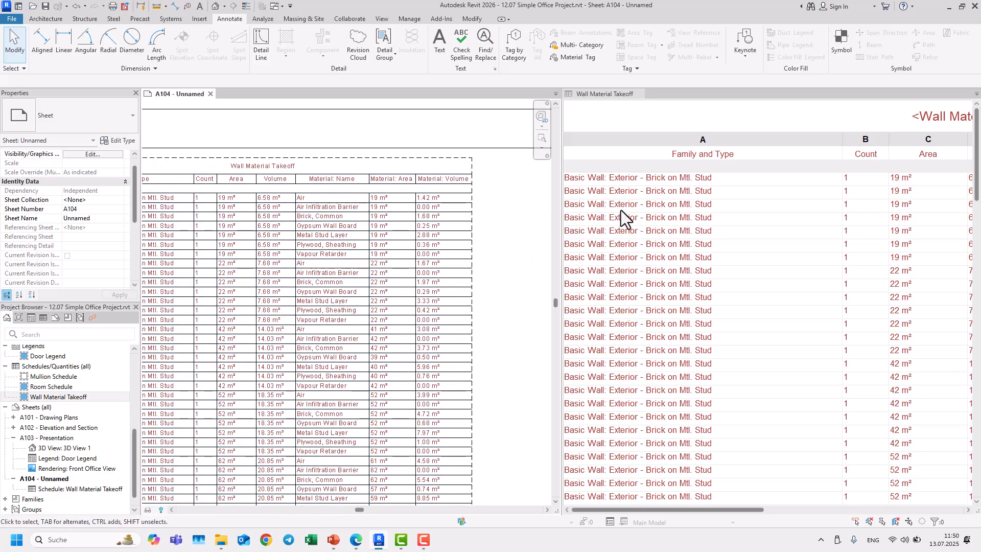
pyautogui.click(661, 156)
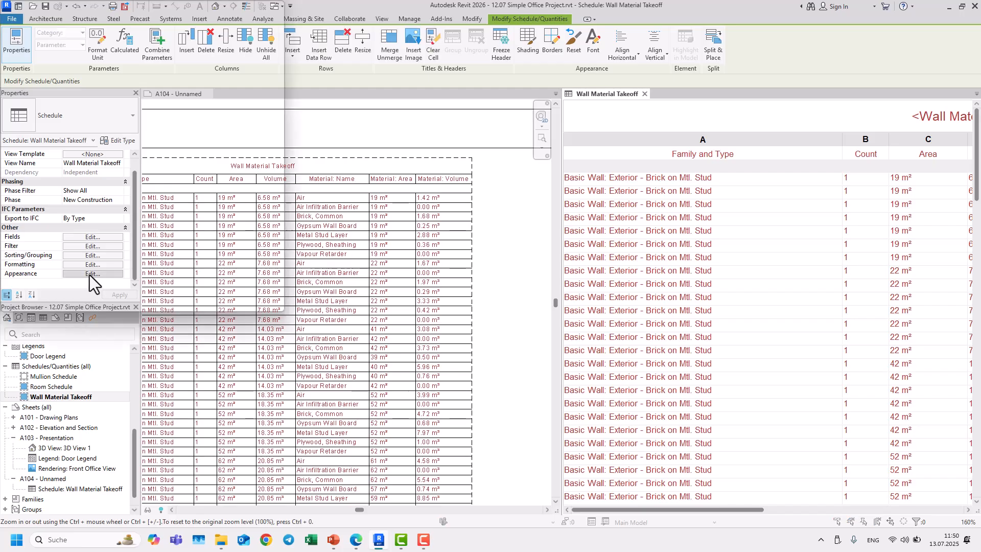
pyautogui.click(88, 275)
pyautogui.moveTo(719, 120); pyautogui.dragTo(319, 120)
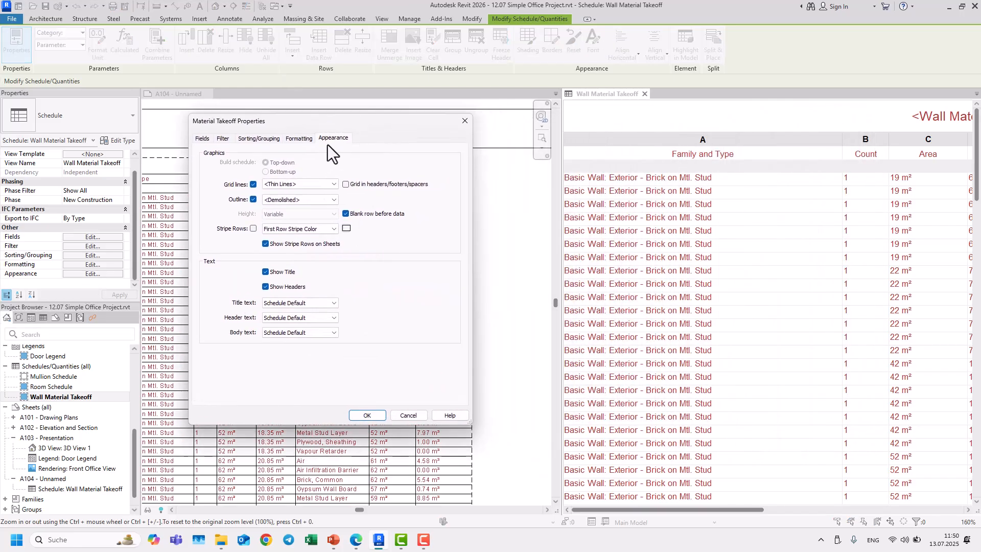